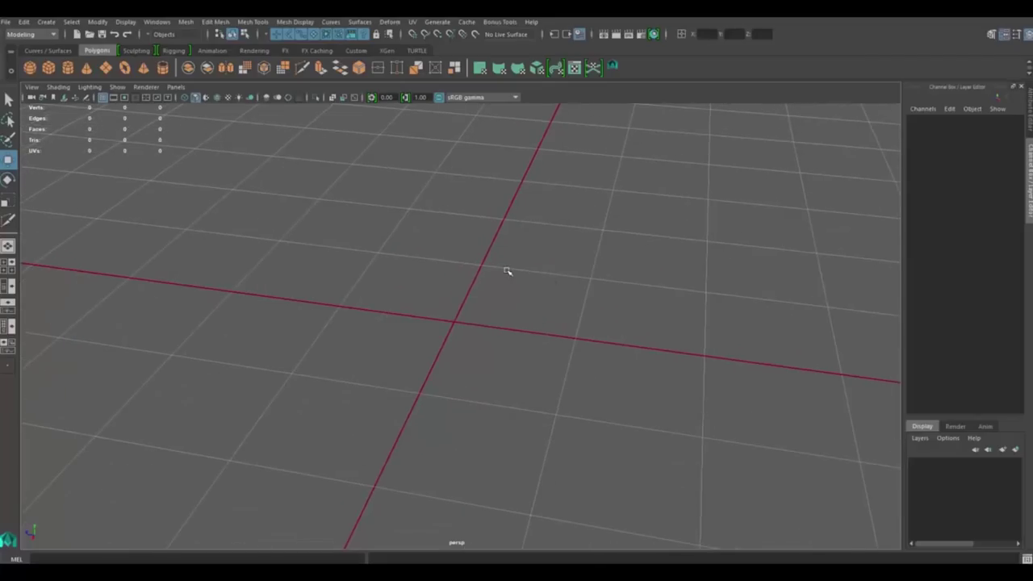
Open the polygon primitives marking menu in the empty Maya viewport
shift+right_drag(507, 269, 410, 269)
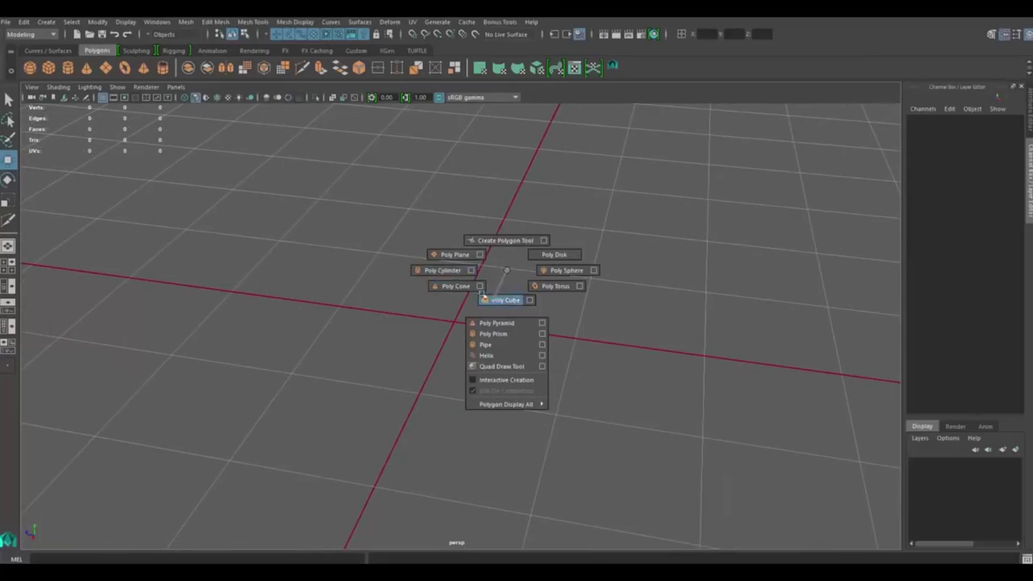
Create a polygon sphere and scale it up to about 122
shift+right_drag(563, 275, 563, 274)
key(r)
drag(455, 320, 708, 346)
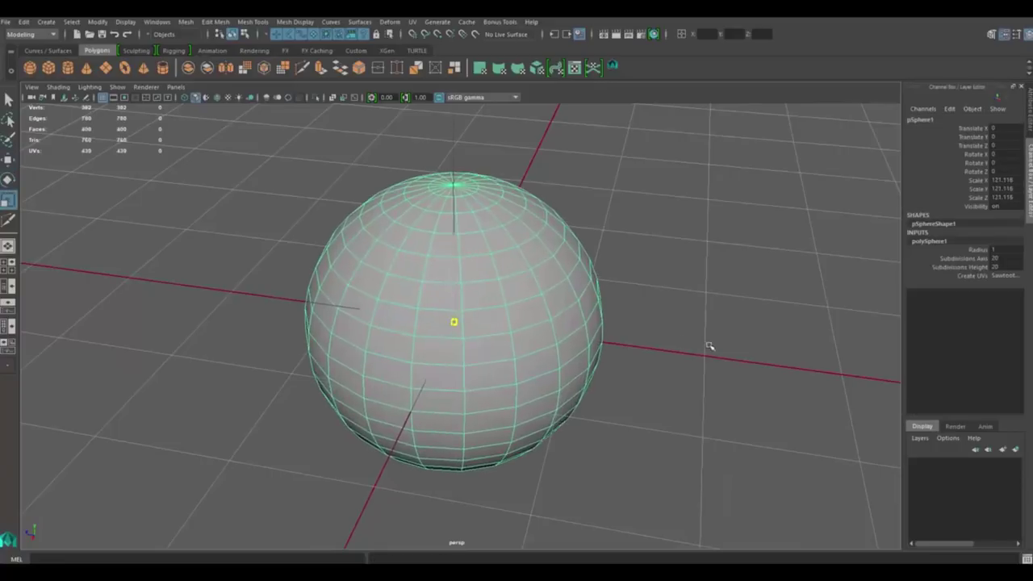
Set the sphere's axis and height subdivisions to 8
click(995, 242)
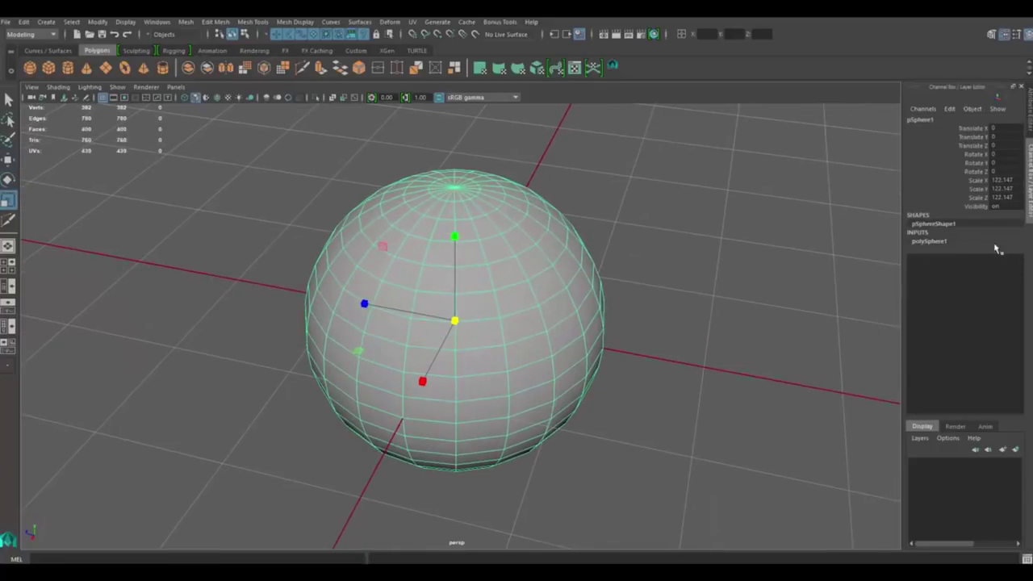
click(952, 242)
click(1006, 259)
text(8)
key(Return)
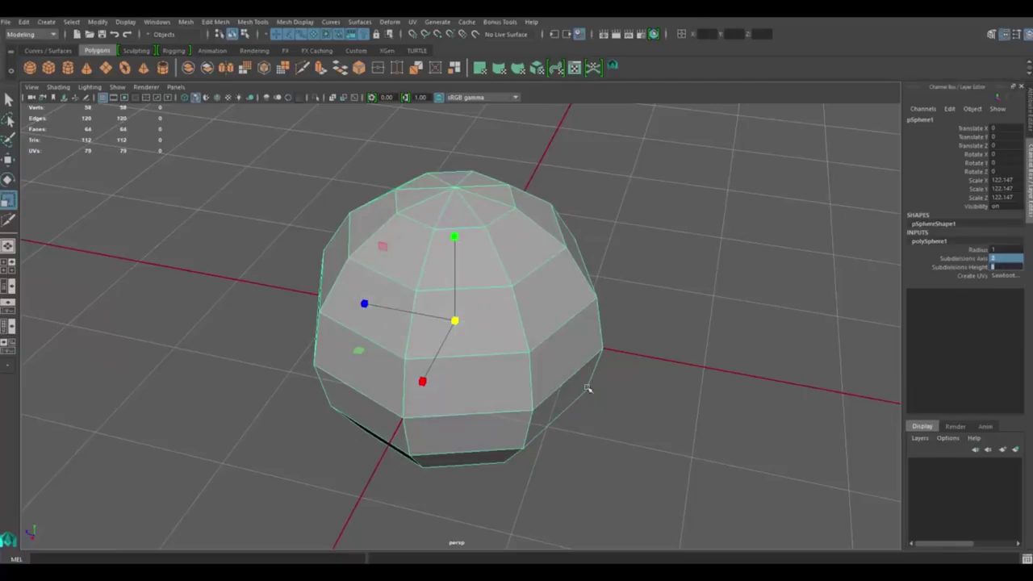
Try 12 subdivisions, then undo back to 8
alt+drag(587, 389, 612, 396)
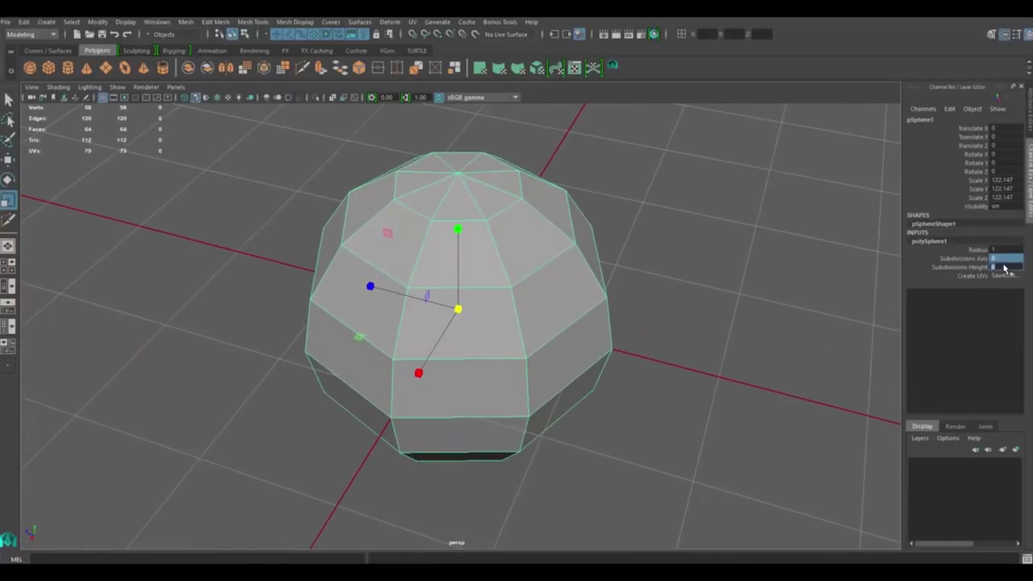
text(12)
key(Return)
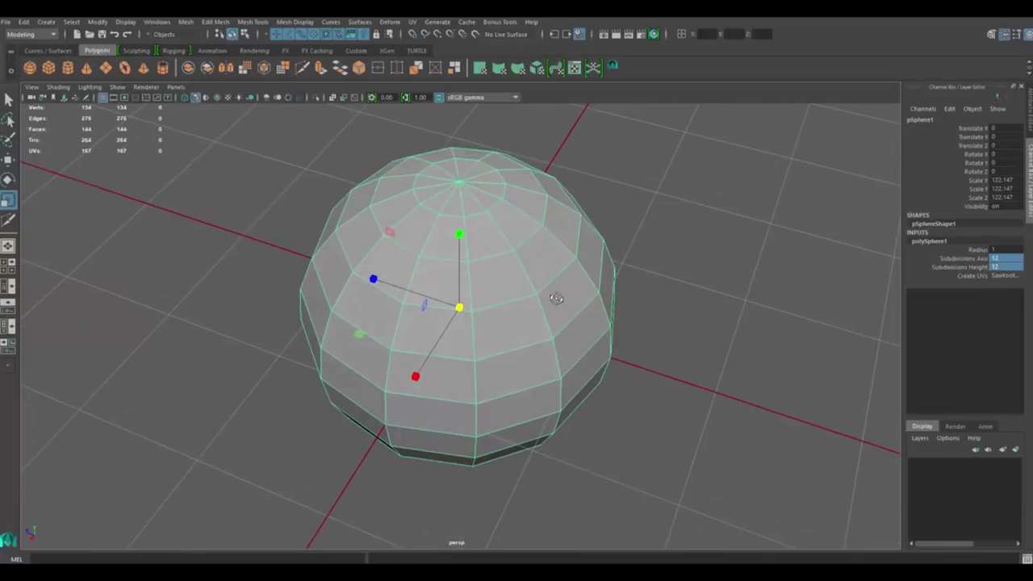
key(ctrl+z)
key(ctrl+z)
Select the sphere's top vertex and push it down to flatten the top
alt+drag(655, 203, 613, 209)
key(F9)
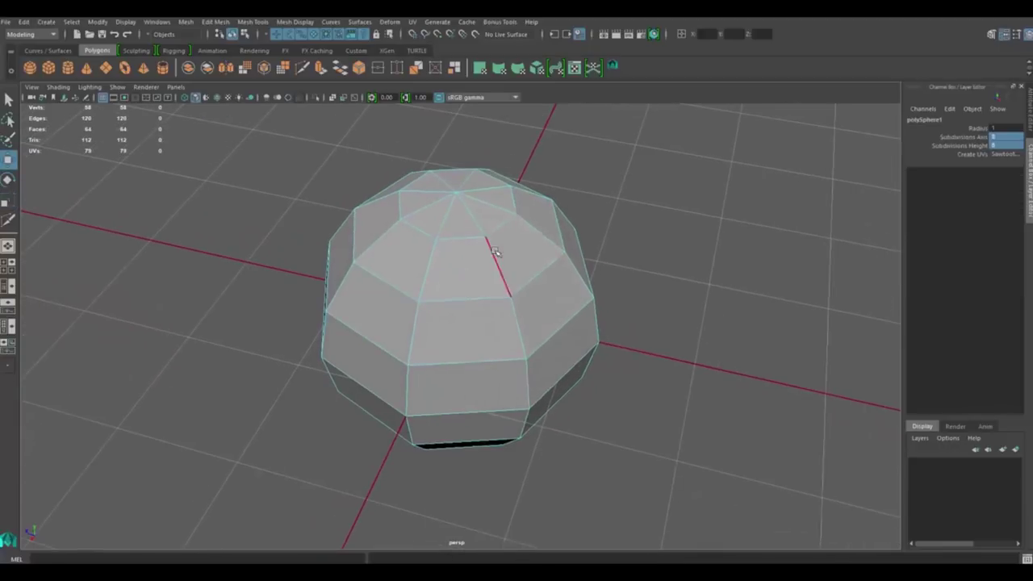
click(456, 182)
mouse_move(484, 226)
alt+mouse_down()
mouse_move(517, 236)
mouse_move(492, 234)
alt+mouse_up()
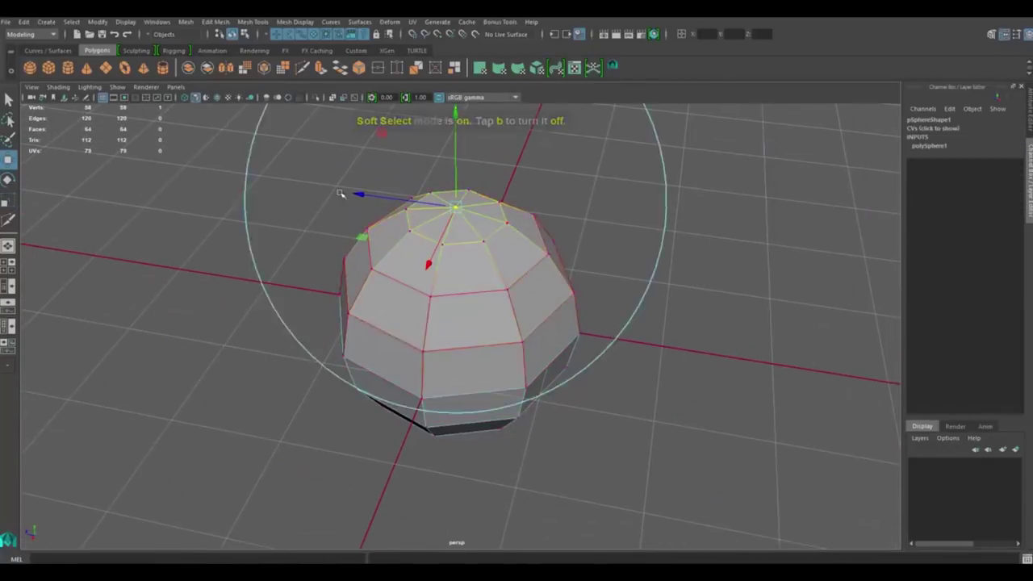
mouse_move(455, 117)
mouse_down()
mouse_move(459, 188)
mouse_move(456, 164)
mouse_up()
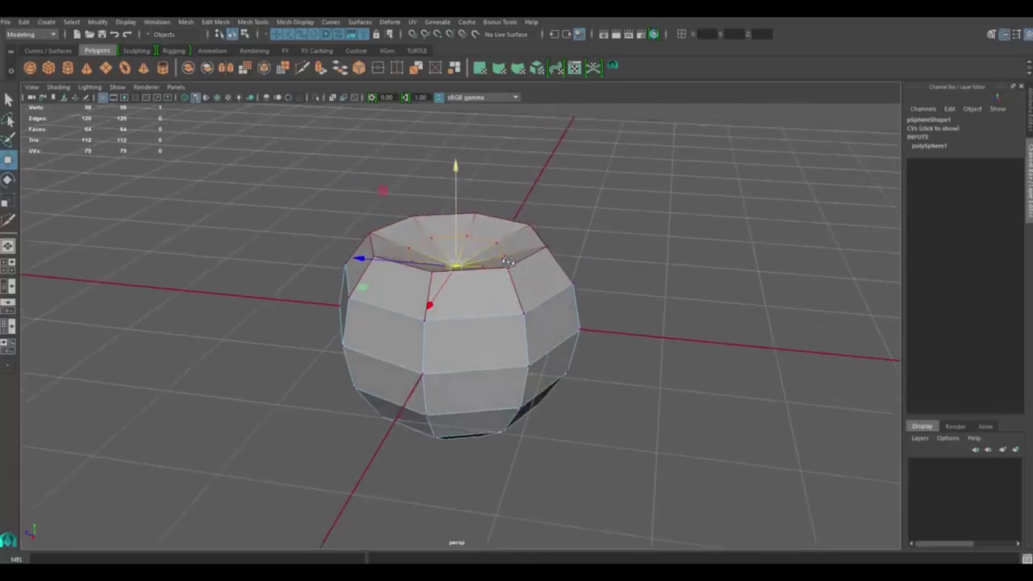
Sink the top centre into a funnel-shaped dip and bevel the top edges at fraction 1
scroll(456, 167, up, 2)
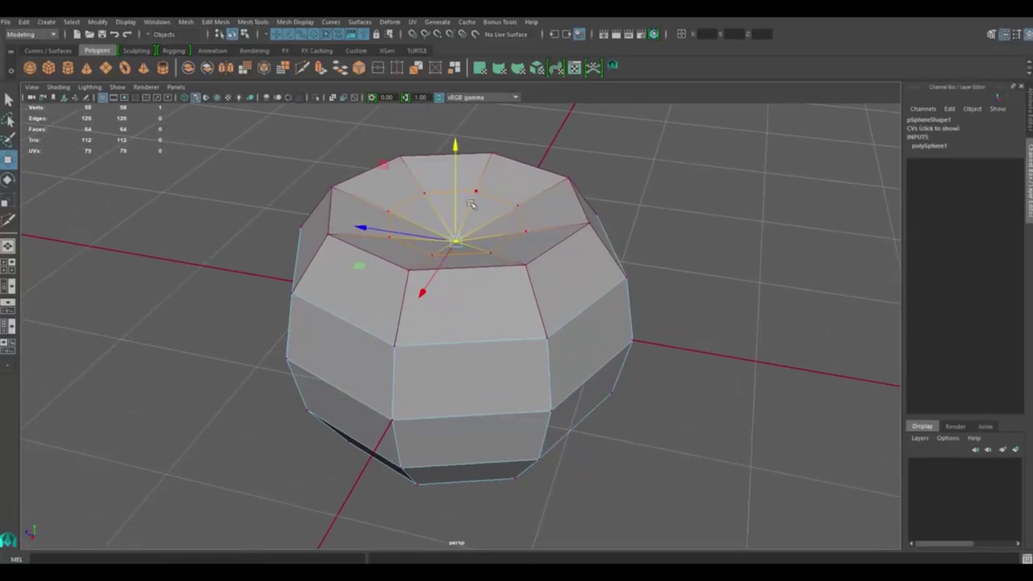
key(F8)
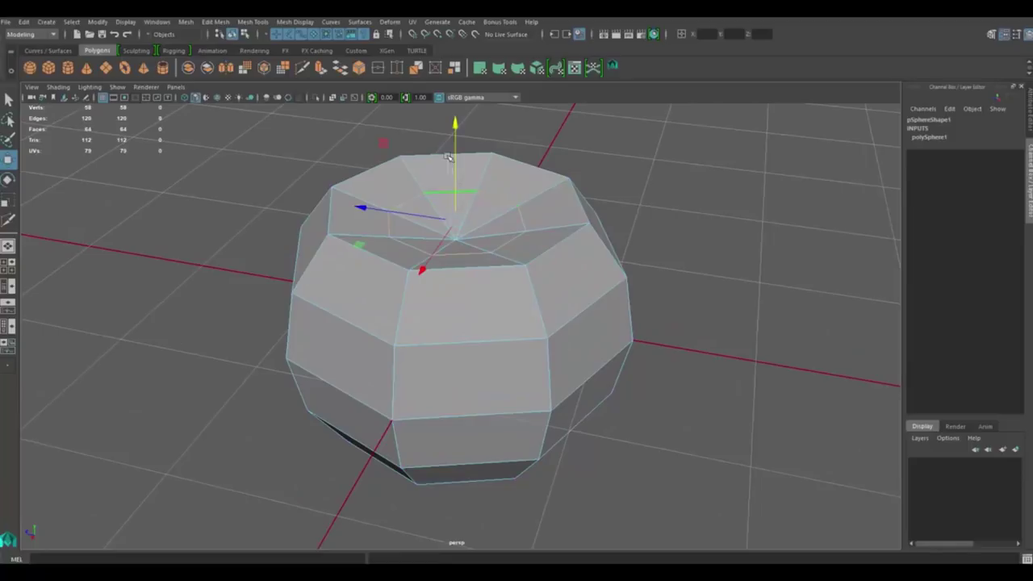
drag(449, 157, 569, 198)
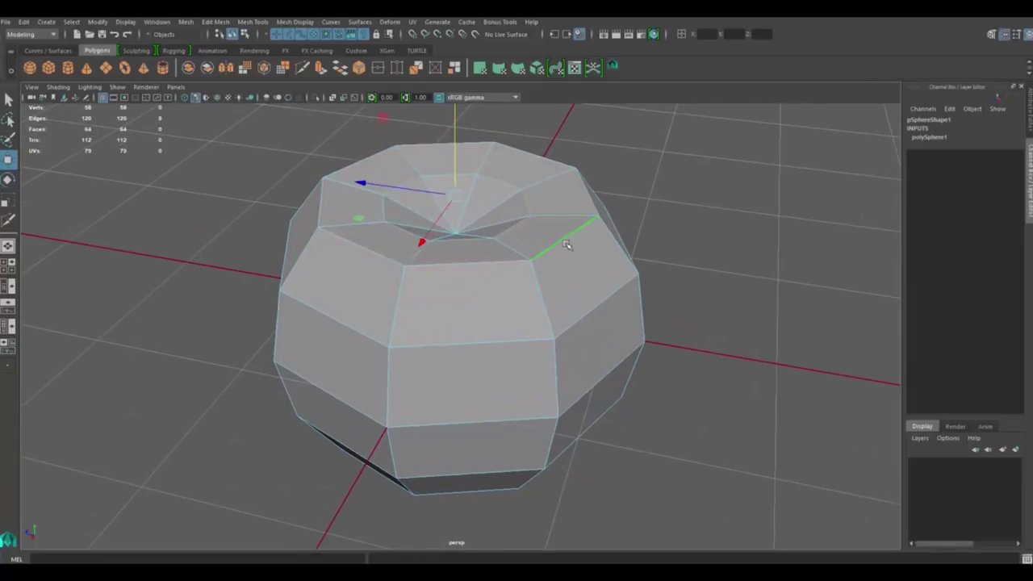
shift+right_drag(568, 245, 618, 279)
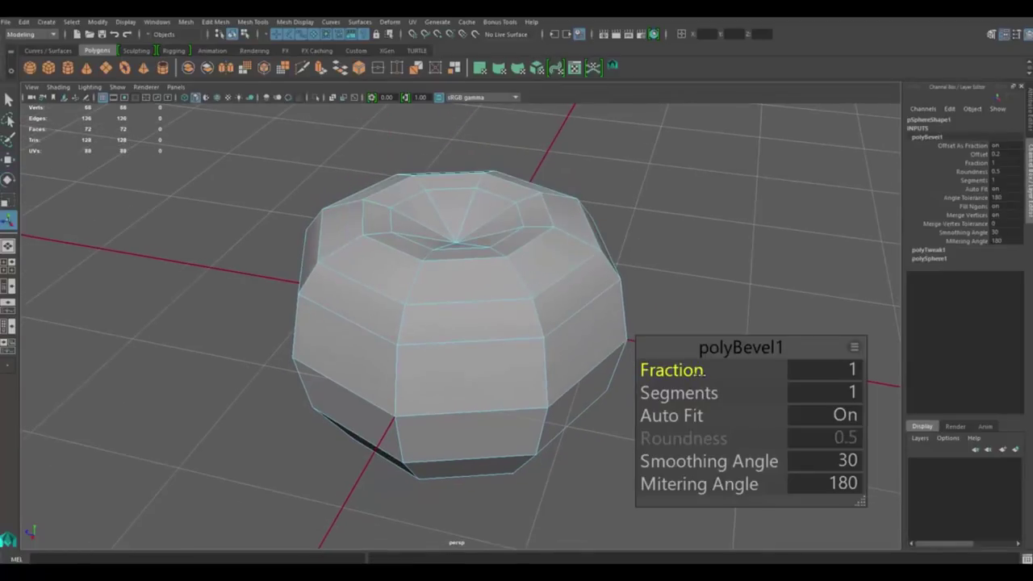
Move the top centre vertex further down along Y to deepen the dip
alt+drag(702, 373, 613, 339)
key(w)
alt+drag(485, 242, 455, 139)
mouse_move(643, 177)
alt+mouse_down()
mouse_move(581, 234)
mouse_move(622, 272)
alt+mouse_up()
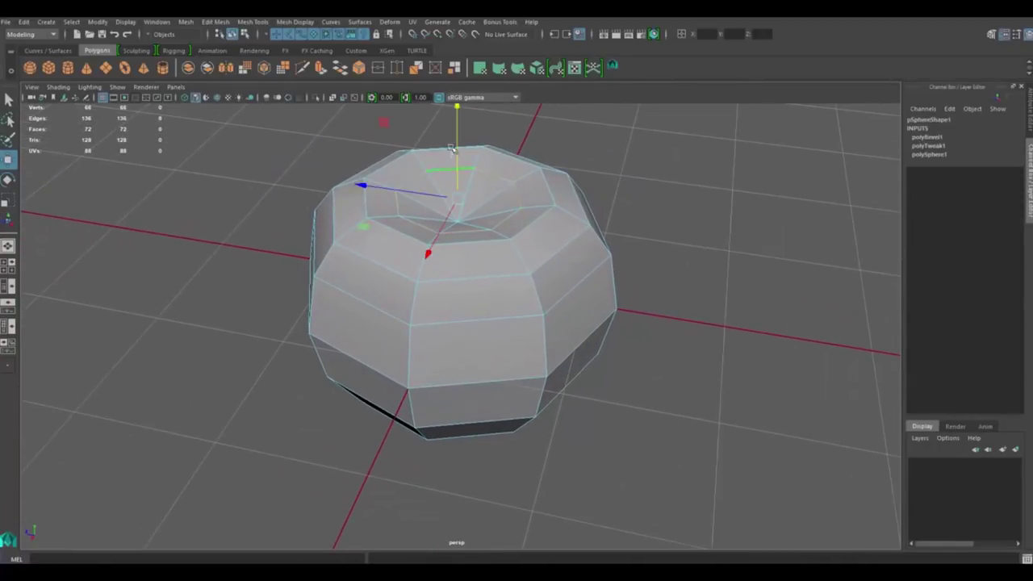
drag(453, 149, 457, 152)
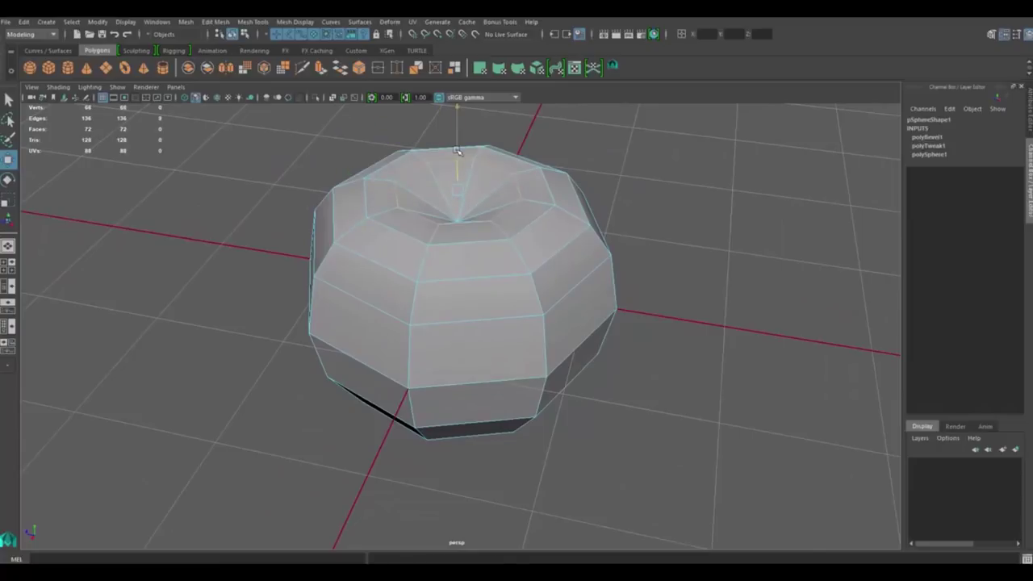
click(710, 235)
Connect the first vertex pairs across the top with new edges, repeating with G
alt+drag(710, 236, 581, 266)
click(493, 371)
alt+drag(492, 371, 491, 242)
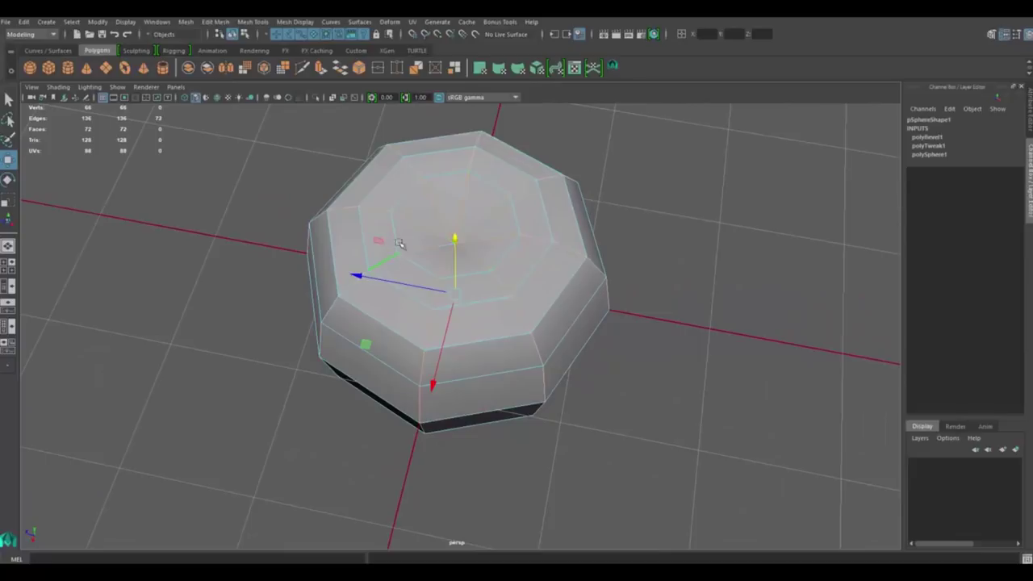
alt+drag(523, 317, 469, 282)
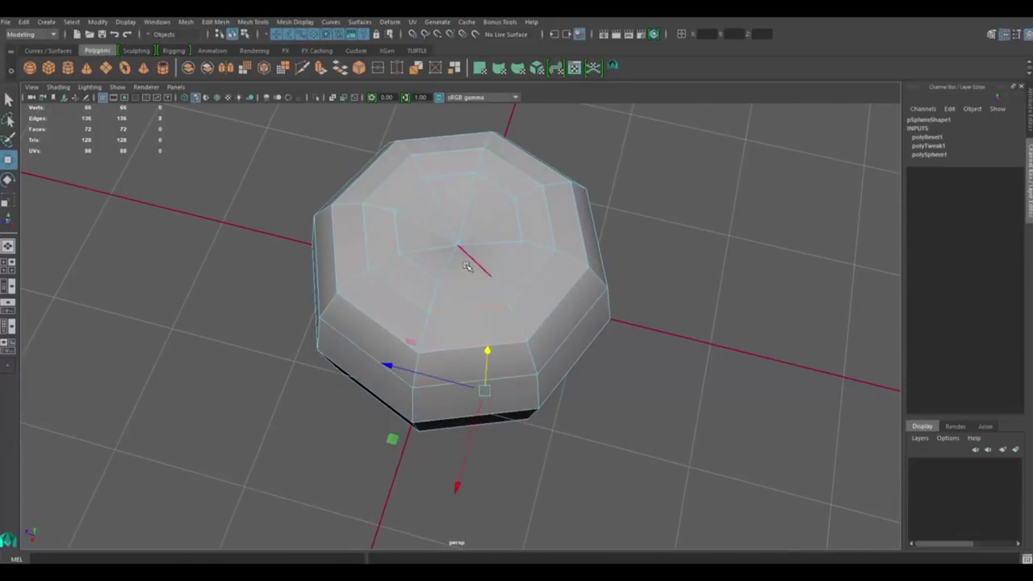
shift+right_drag(466, 266, 473, 339)
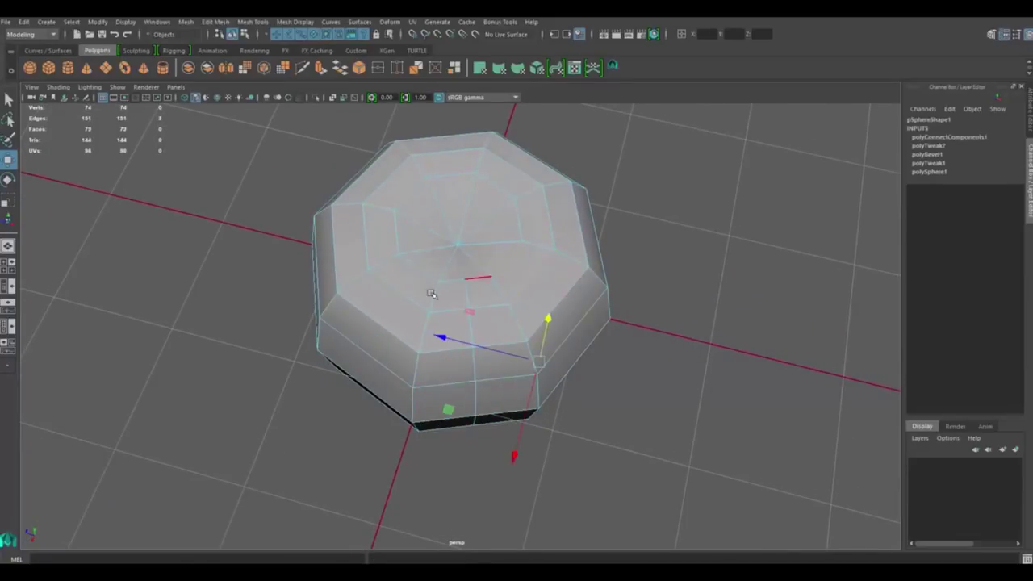
key(g)
Add further connecting edges around the sides until the mesh reaches 256 edges
key(g)
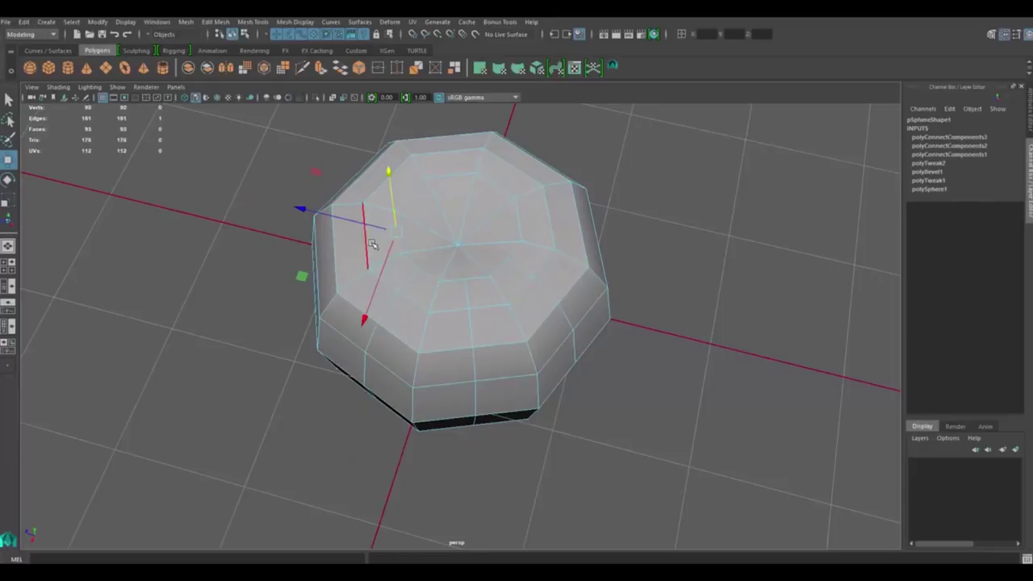
scroll(368, 244, up, 5)
scroll(461, 245, down, 5)
alt+drag(461, 245, 387, 266)
key(g)
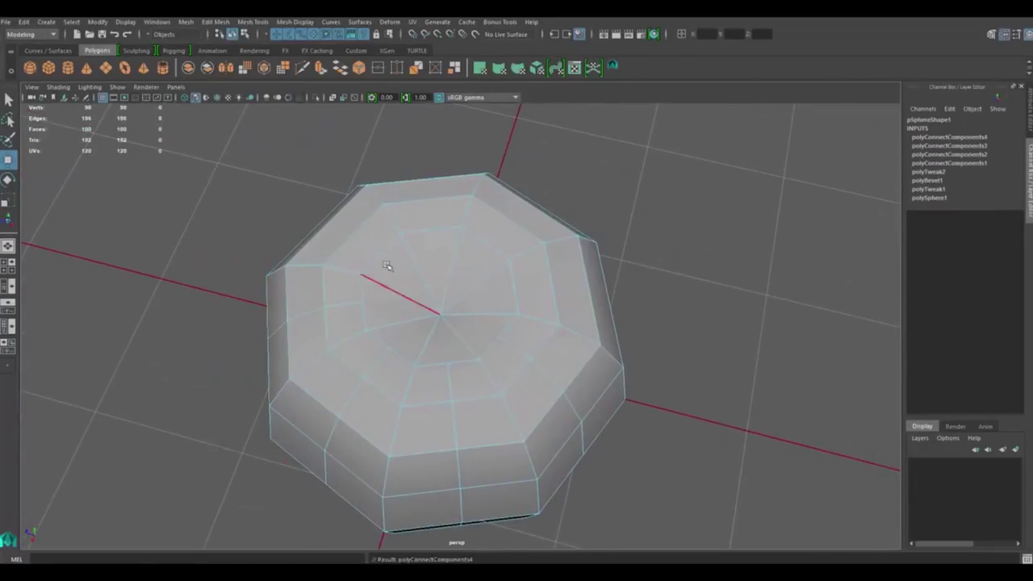
key(g)
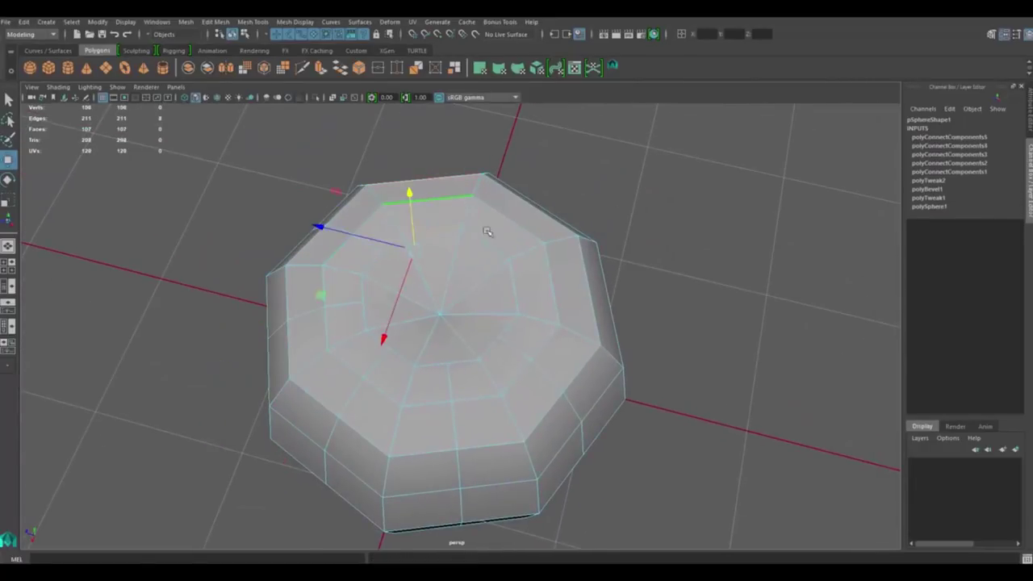
key(g)
shift+click(506, 245)
key(g)
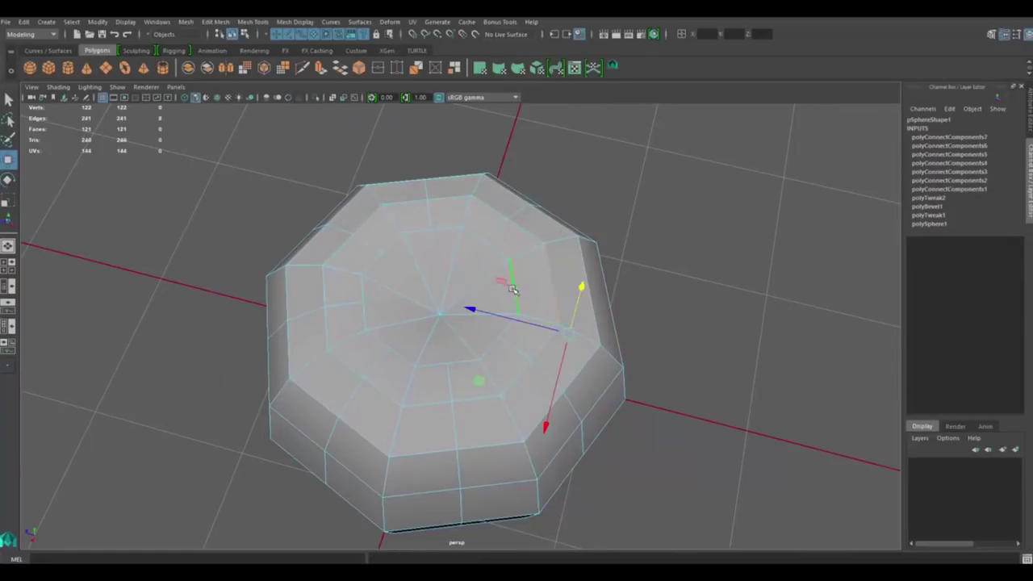
key(g)
alt+drag(513, 289, 450, 335)
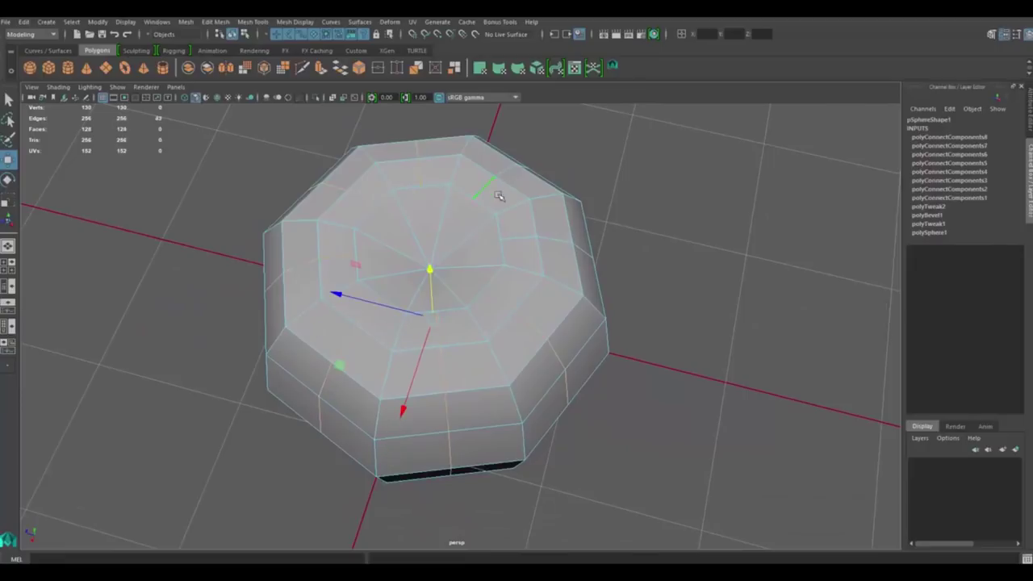
shift+right_drag(572, 237, 565, 260)
Move the selected edge rings outward about 21.7 along local Z into lobes
mouse_move(484, 379)
alt+mouse_down()
mouse_move(392, 490)
mouse_move(606, 296)
mouse_move(435, 452)
alt+mouse_up()
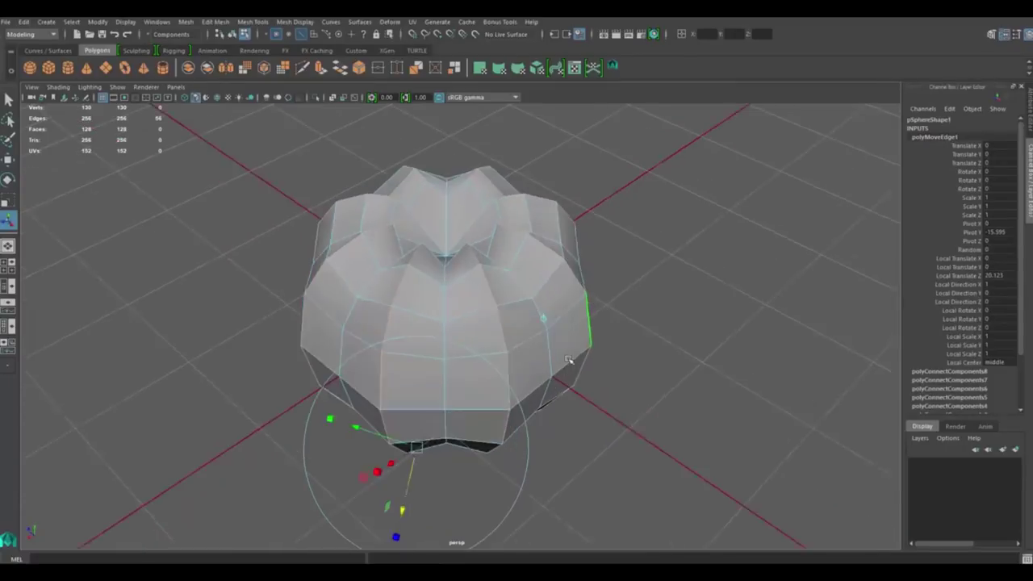
mouse_move(384, 480)
mouse_down()
mouse_move(371, 481)
mouse_move(380, 476)
mouse_up()
alt+drag(379, 476, 594, 362)
scroll(553, 342, up, 2)
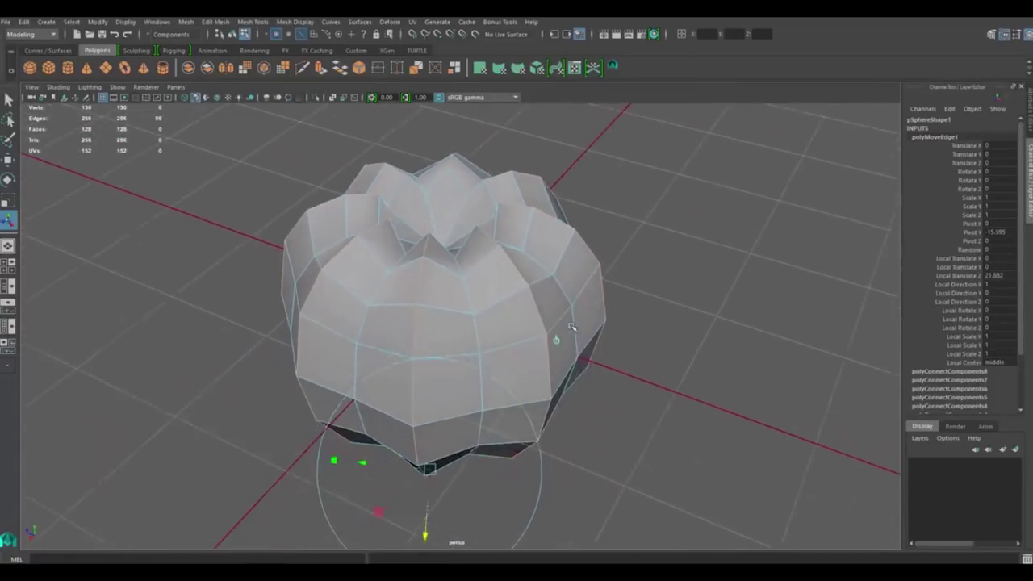
scroll(571, 245, up, 3)
Inspect the peaked top rim vertices in vertex mode from several angles
key(F9)
alt+drag(571, 245, 585, 236)
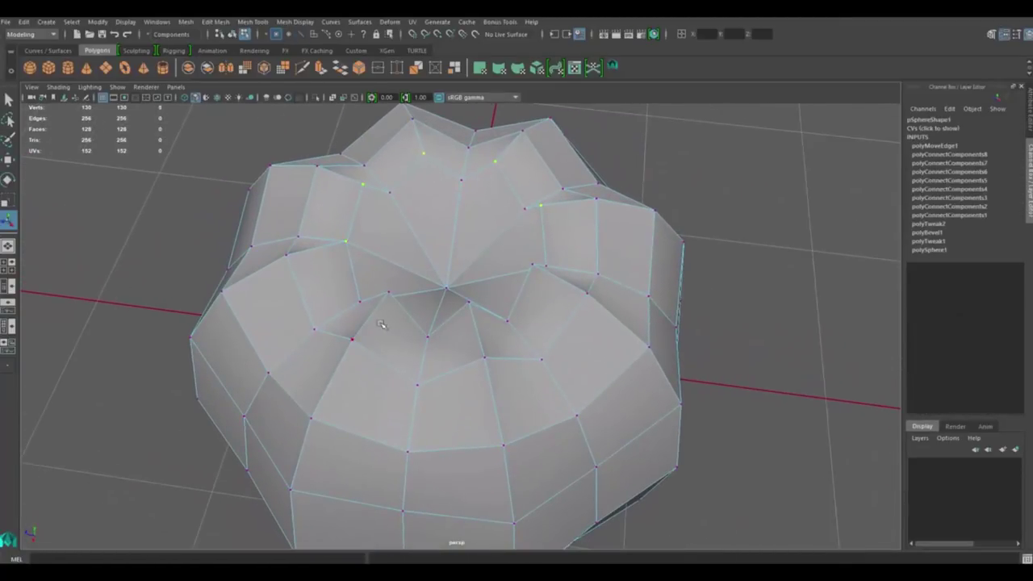
alt+drag(477, 320, 442, 127)
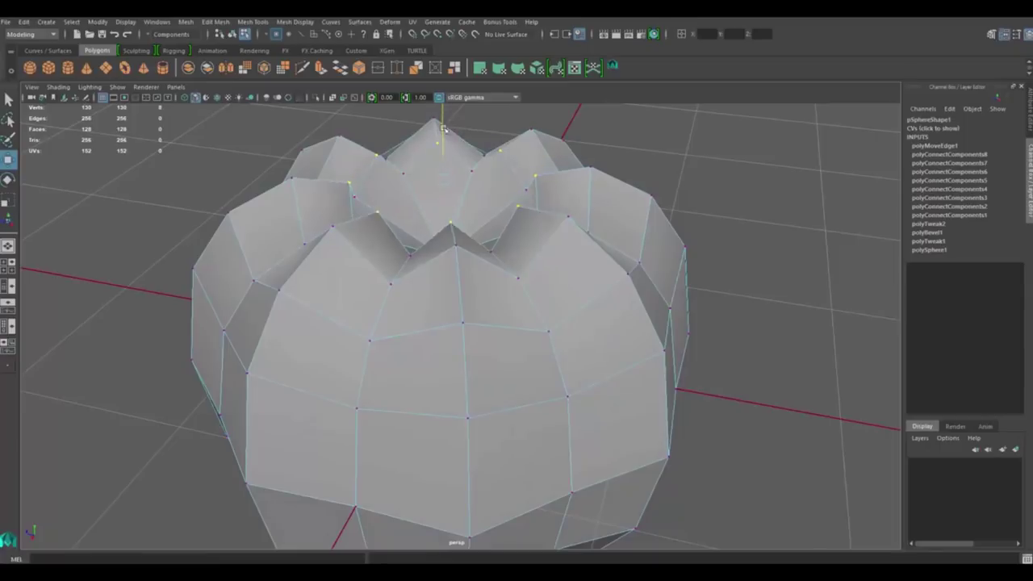
scroll(444, 141, down, 2)
mouse_move(445, 140)
alt+mouse_down()
mouse_move(516, 243)
mouse_move(500, 251)
alt+mouse_up()
scroll(457, 170, up, 3)
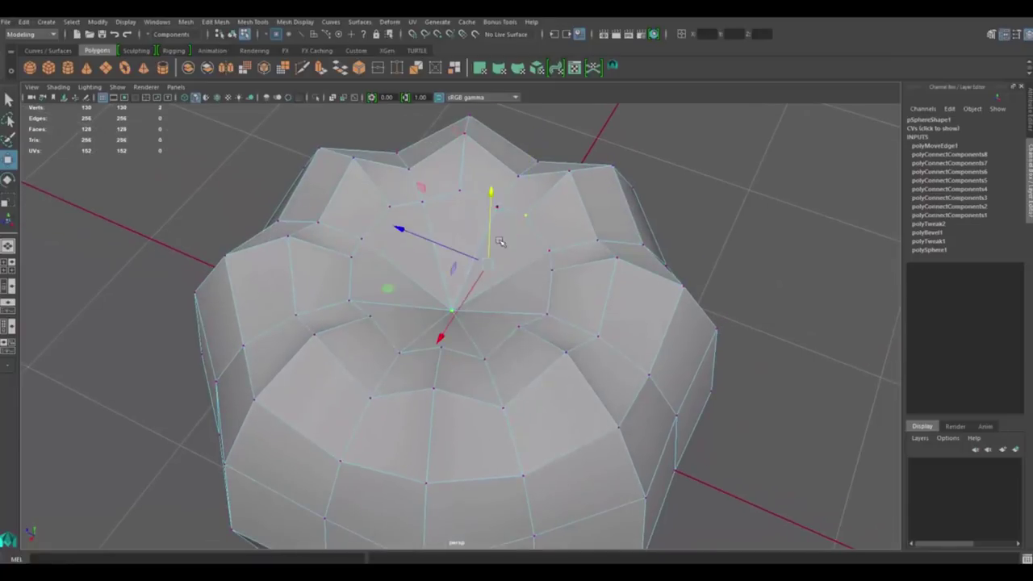
Connect the centre vertex to the first surrounding vertices with radiating edges
shift+right_drag(500, 250, 500, 313)
key(g)
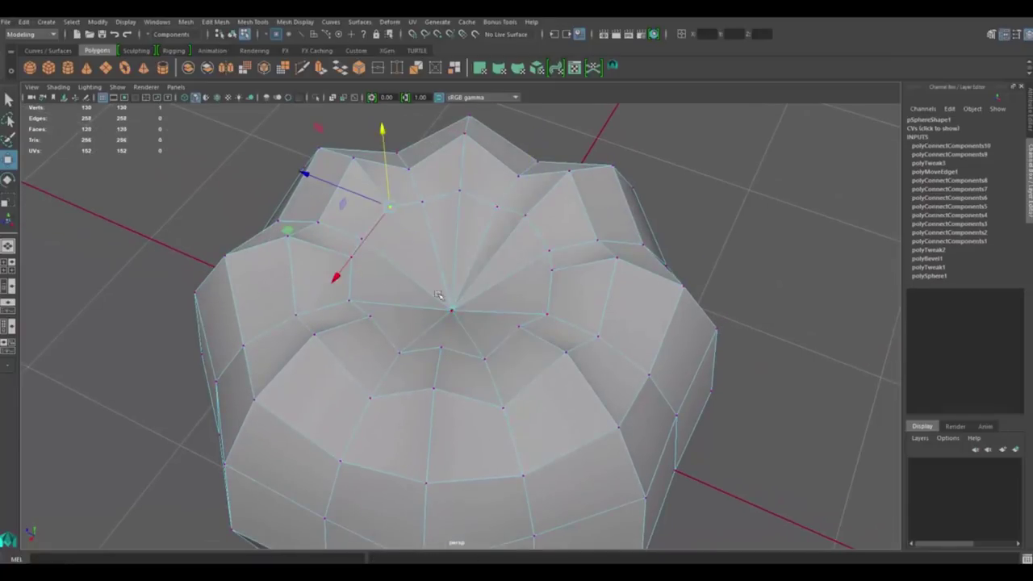
key(g)
key(g)
key(g)
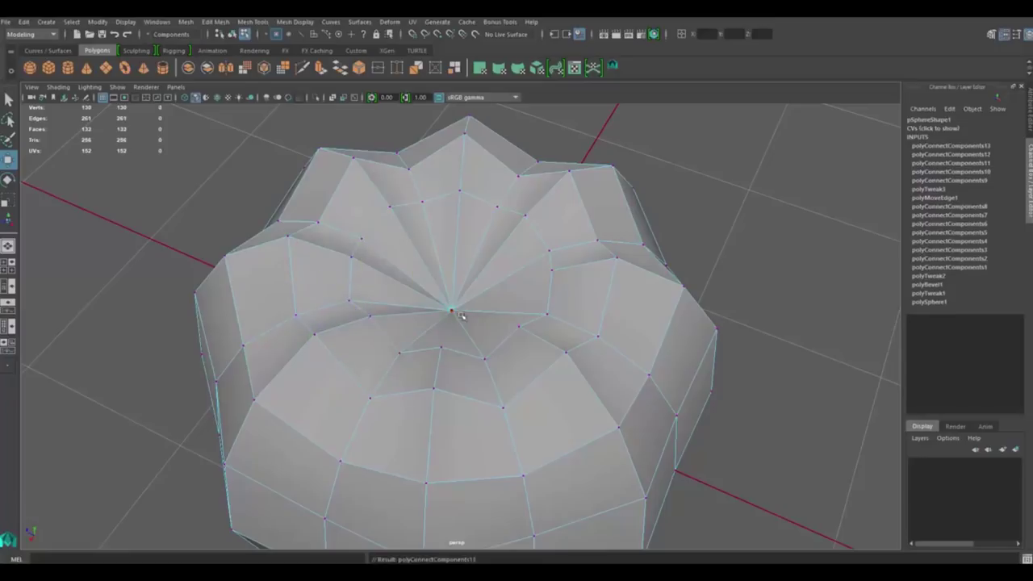
key(g)
key(g)
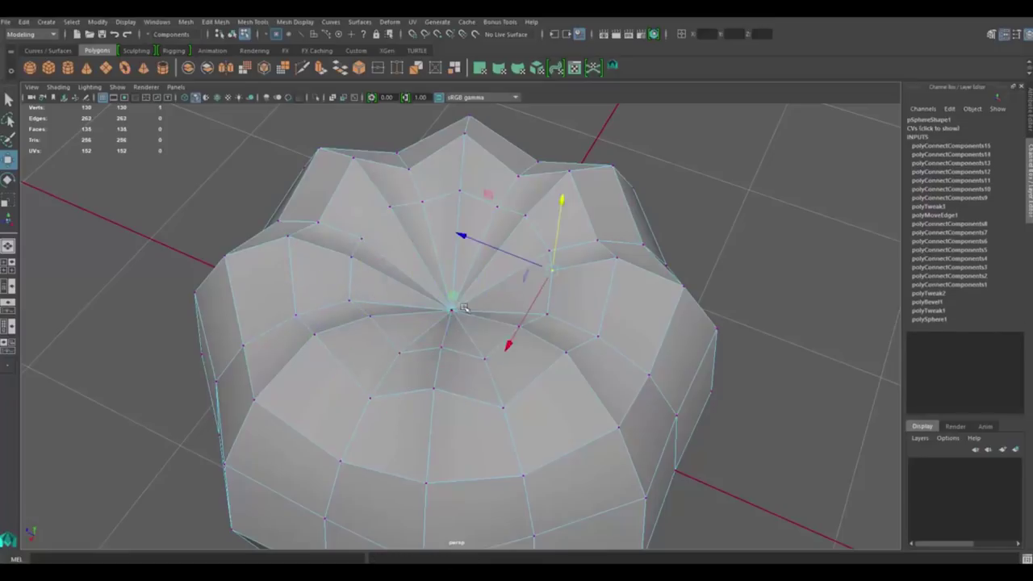
key(g)
alt+drag(516, 313, 427, 226)
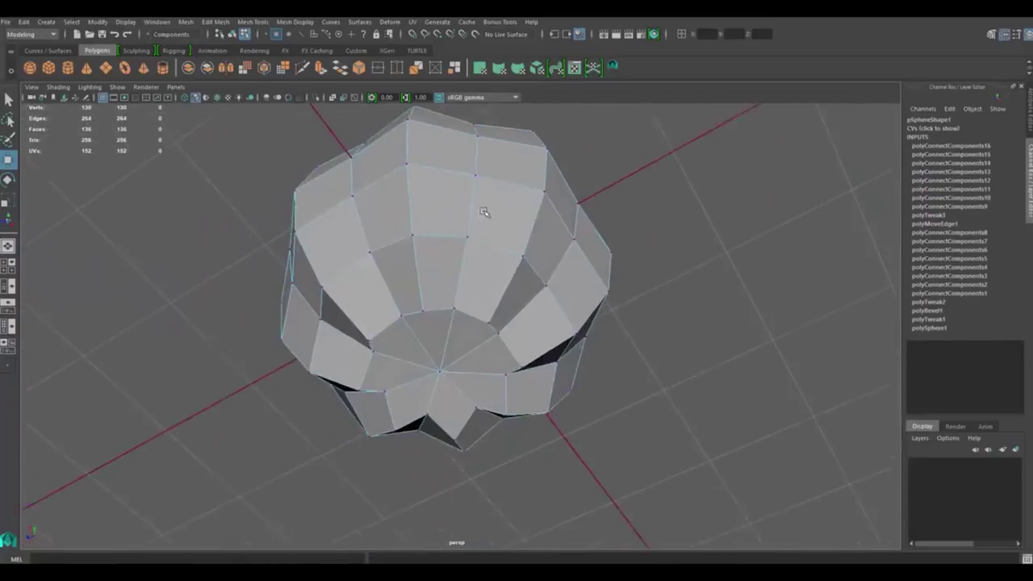
Connect the centre vertex to the remaining outer vertices, reaching 272 edges and 144 faces
key(g)
click(476, 242)
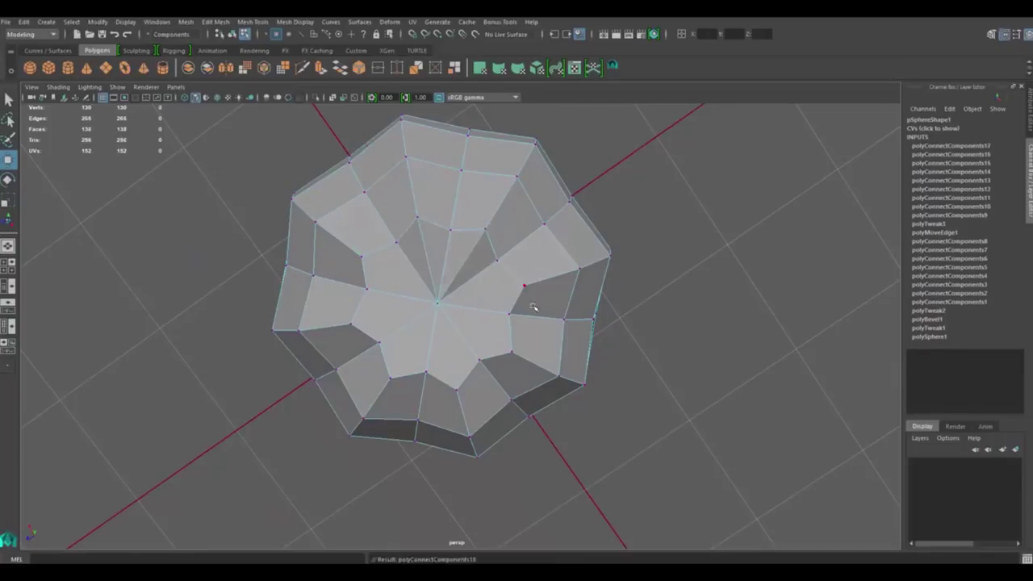
key(g)
click(508, 353)
key(g)
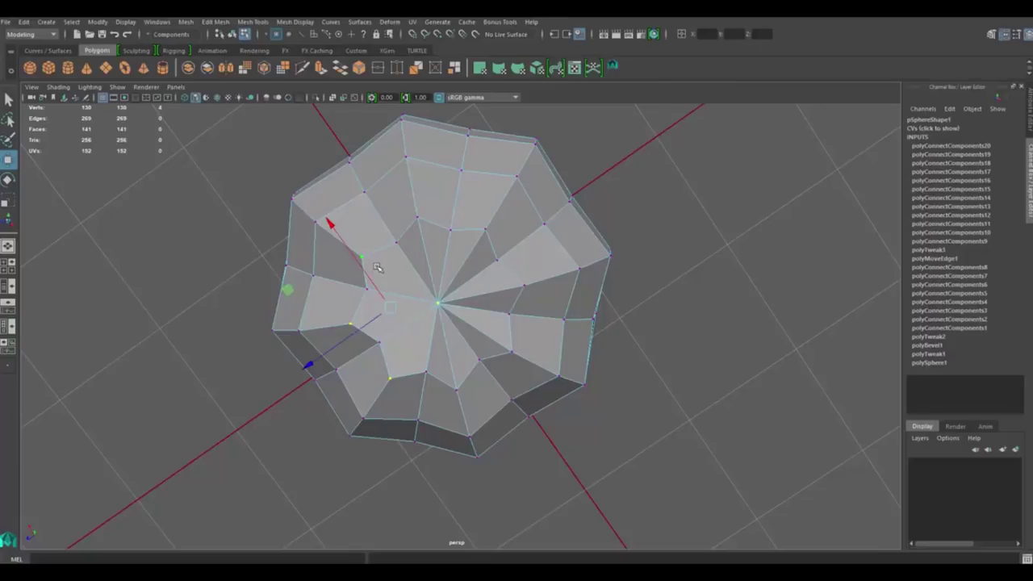
key(g)
key(g)
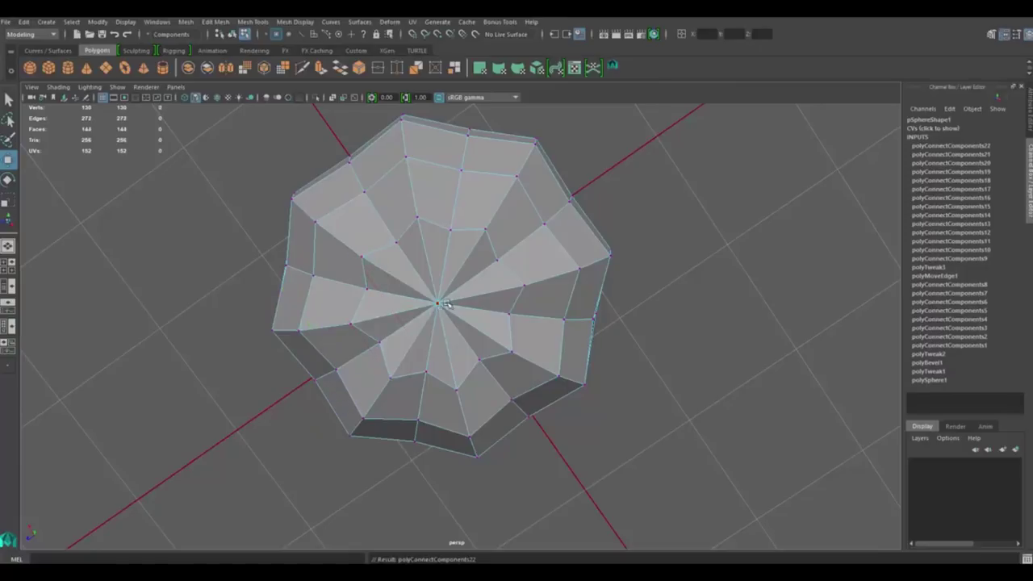
mouse_move(439, 313)
alt+mouse_down()
mouse_move(479, 357)
mouse_move(545, 258)
mouse_move(418, 252)
mouse_move(367, 262)
alt+mouse_up()
click(544, 259)
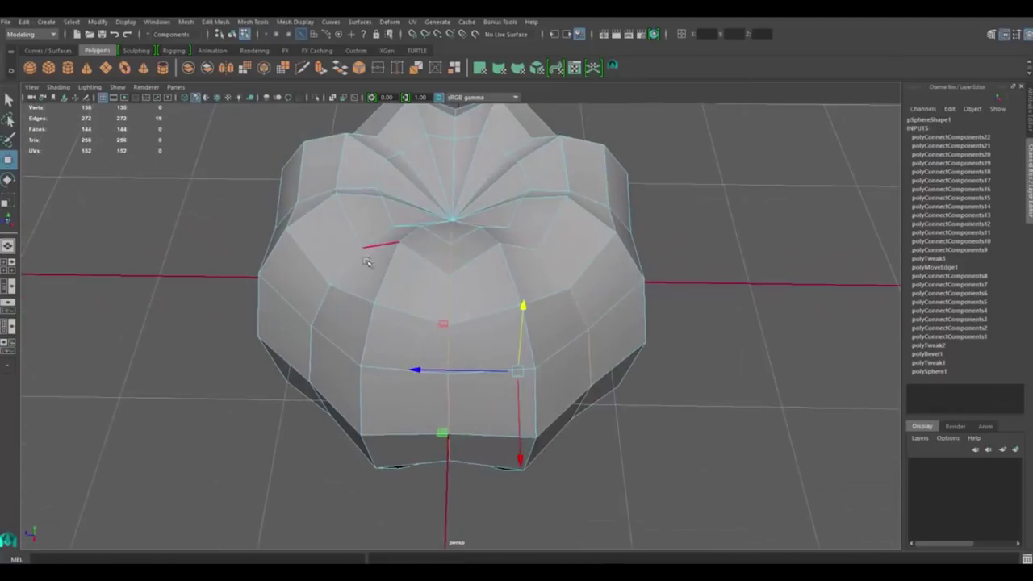
alt+drag(463, 240, 416, 229)
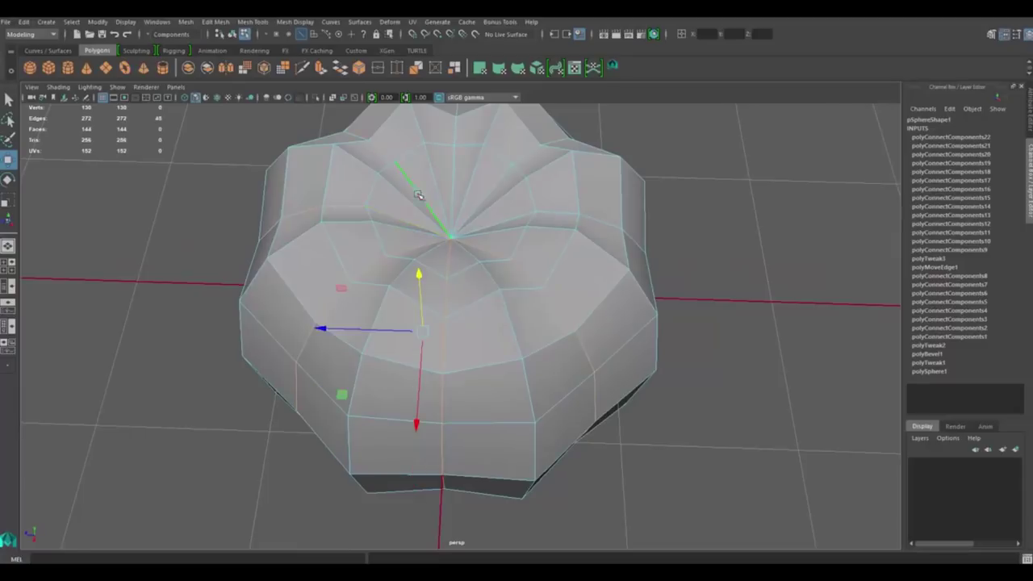
Select the rib edge loops and bevel them at fraction 0.3
shift+double_click(574, 217)
alt+drag(575, 216, 496, 240)
shift+right_click(494, 241)
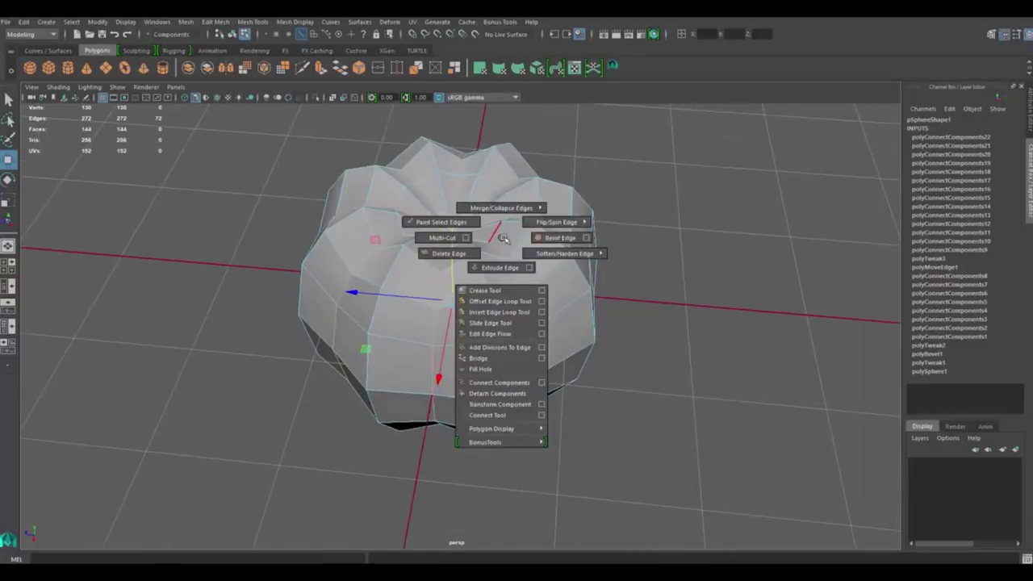
click(528, 237)
alt+drag(564, 282, 613, 339)
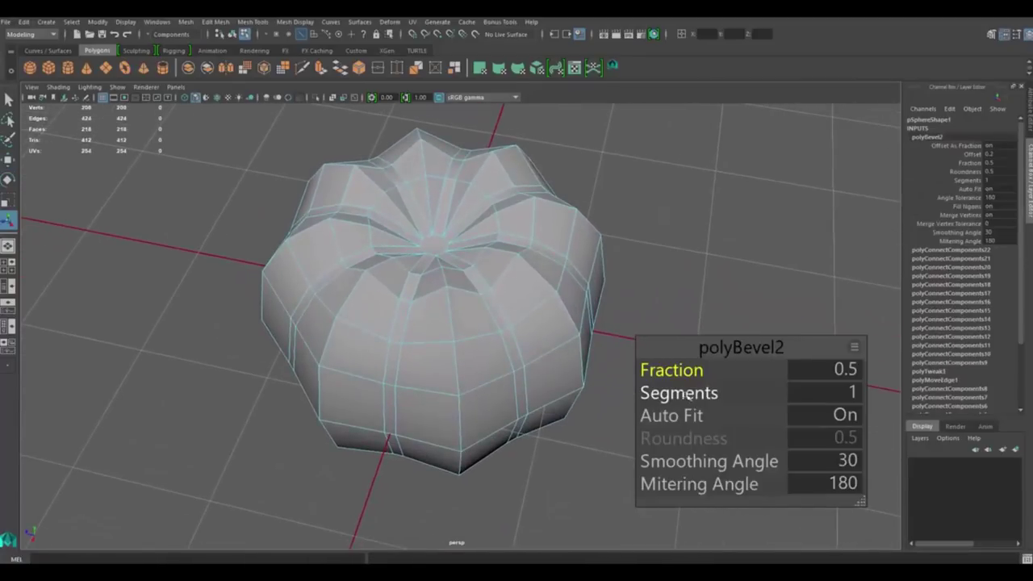
mouse_move(678, 393)
mouse_down()
mouse_move(689, 393)
mouse_move(672, 369)
mouse_move(653, 371)
mouse_move(666, 390)
mouse_move(484, 306)
mouse_up()
Clear the selection, review the beveled ribs from above, and return to object mode
scroll(452, 282, up, 3)
scroll(437, 270, up, 5)
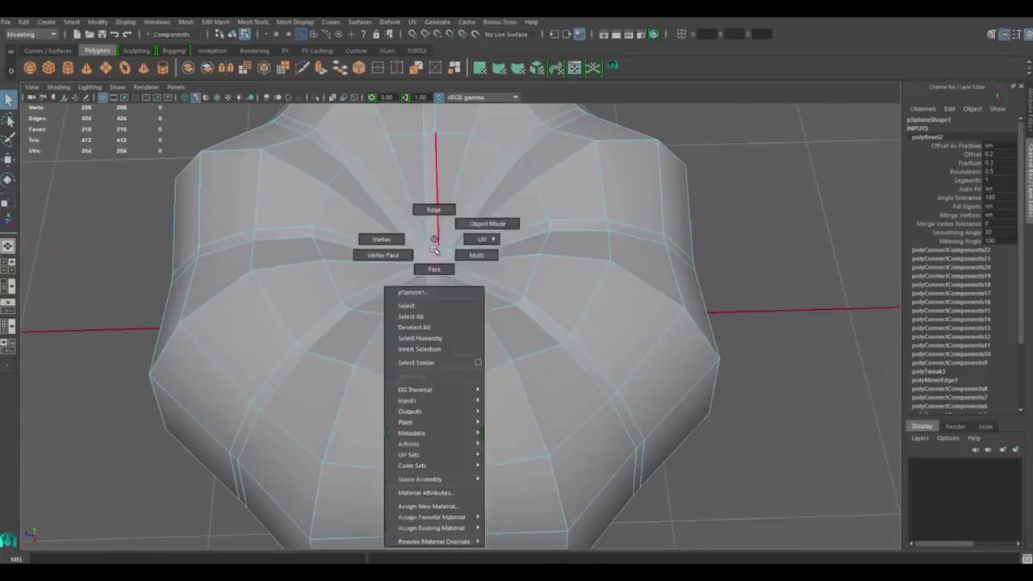
right_drag(429, 237, 429, 133)
scroll(796, 261, down, 3)
alt+drag(795, 260, 565, 266)
scroll(492, 258, up, 2)
mouse_move(491, 259)
alt+mouse_down()
mouse_move(500, 260)
mouse_move(422, 288)
mouse_move(421, 334)
alt+mouse_up()
key(F8)
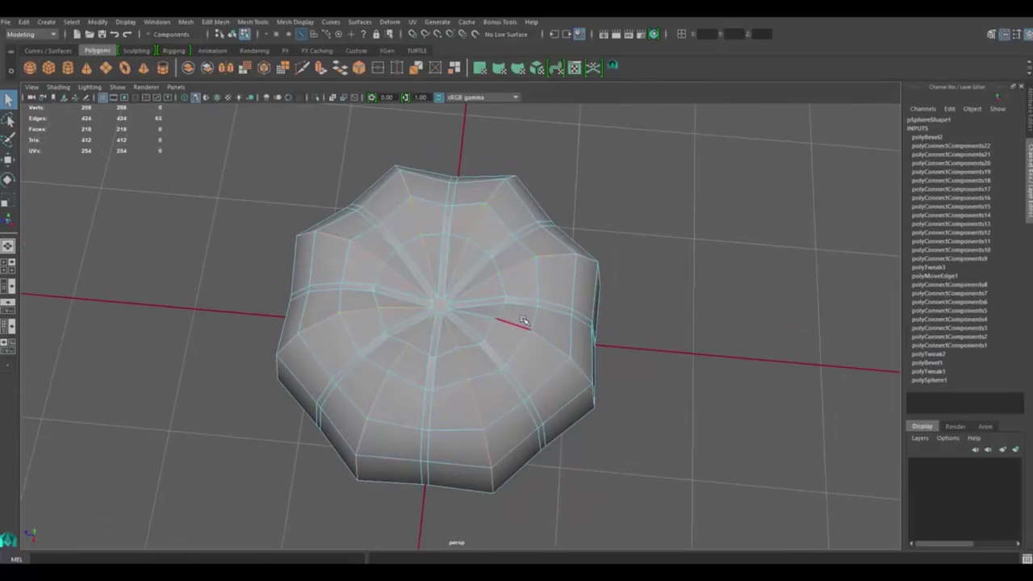
Bevel the pumpkin's edges at fraction 1 (polyBevel3) and preview the mesh smoothed
scroll(523, 320, down, 3)
alt+drag(523, 320, 517, 257)
shift+right_drag(516, 257, 565, 249)
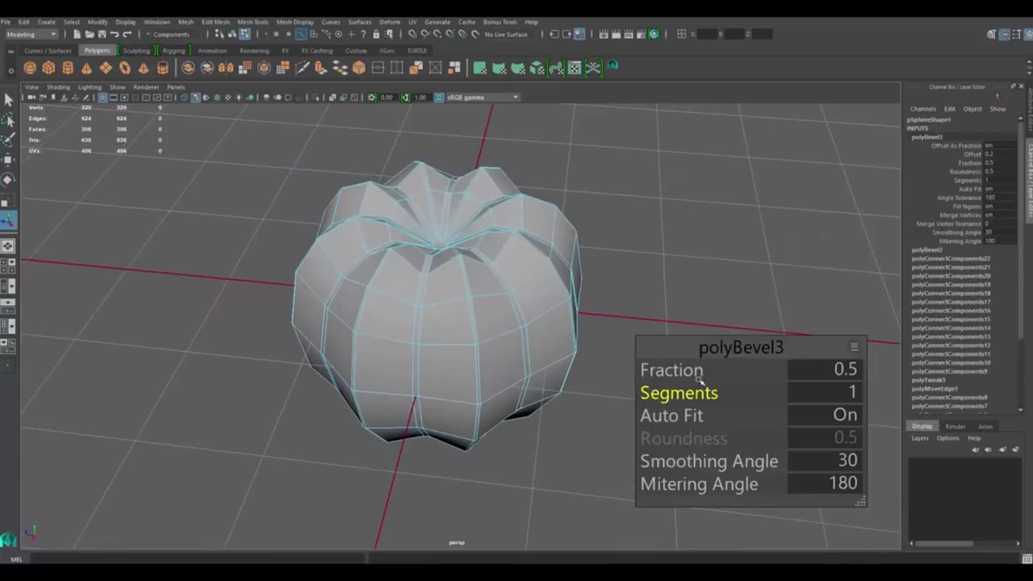
text(3)
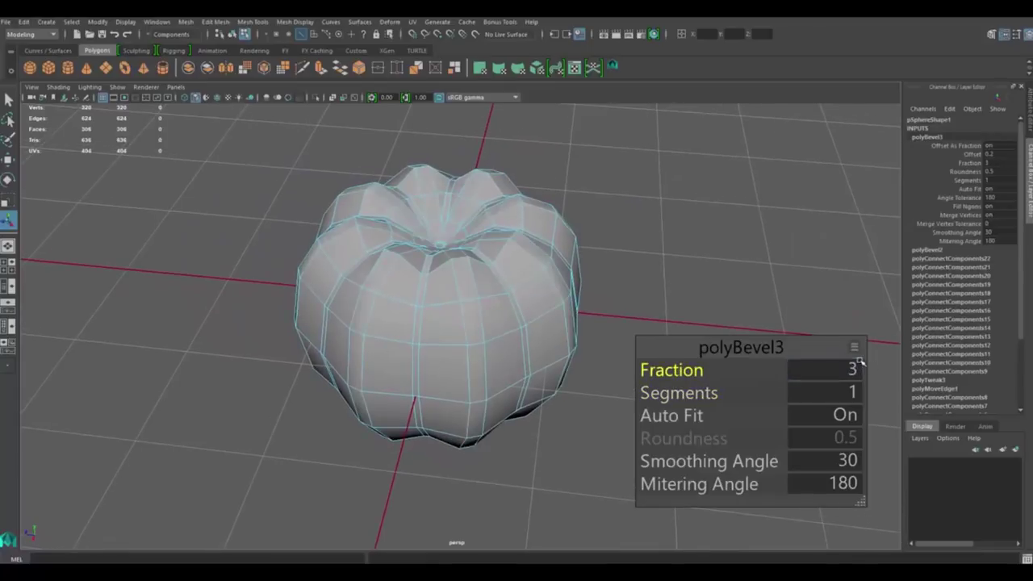
mouse_move(488, 251)
alt+mouse_down()
mouse_move(489, 268)
mouse_move(458, 280)
mouse_move(477, 287)
alt+mouse_up()
text(1)
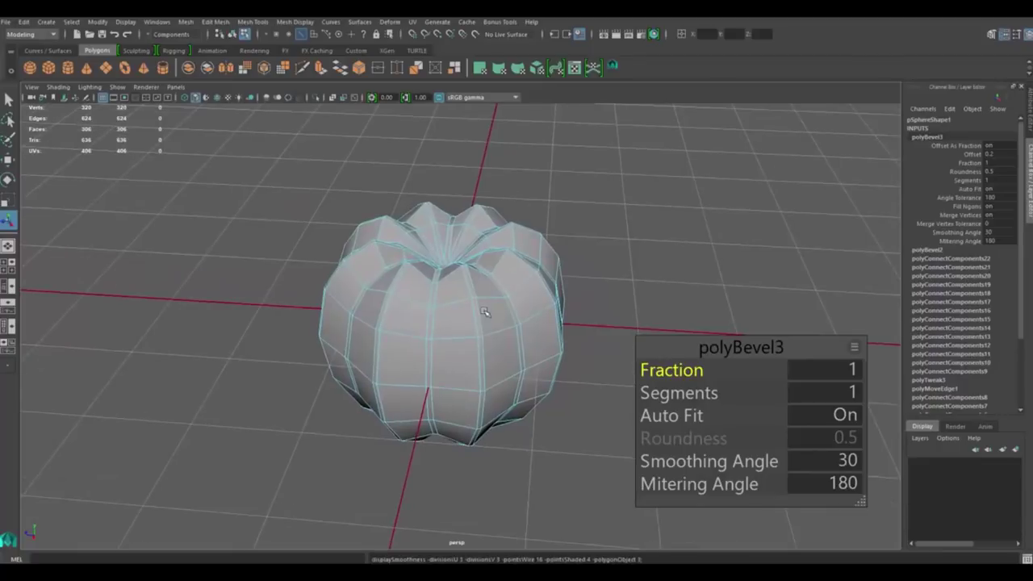
text(q3)
click(583, 247)
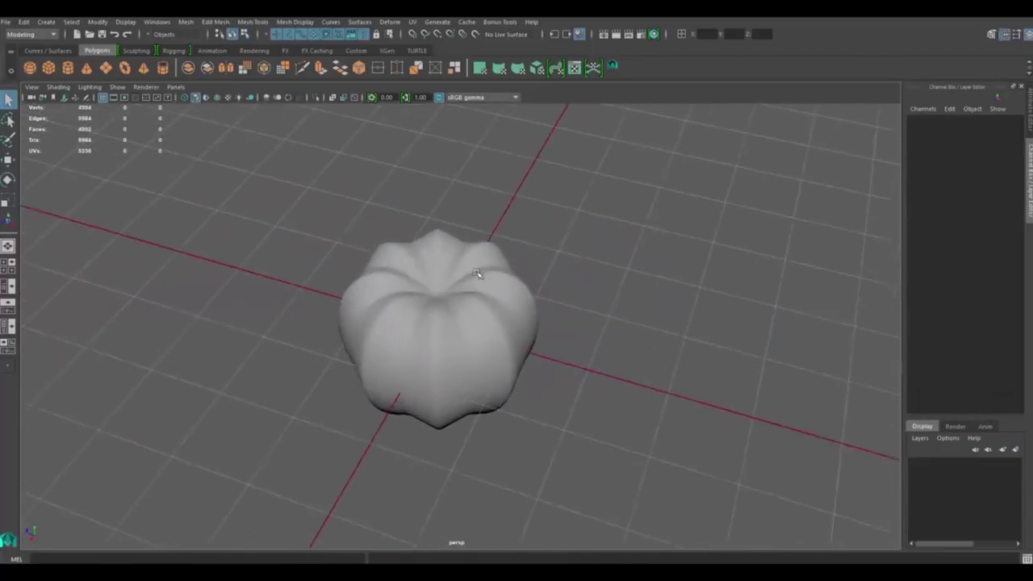
Turn off smooth preview and reselect the pumpkin, viewing its top
click(476, 275)
key(1)
click(646, 203)
scroll(489, 303, up, 3)
key(ctrl+z)
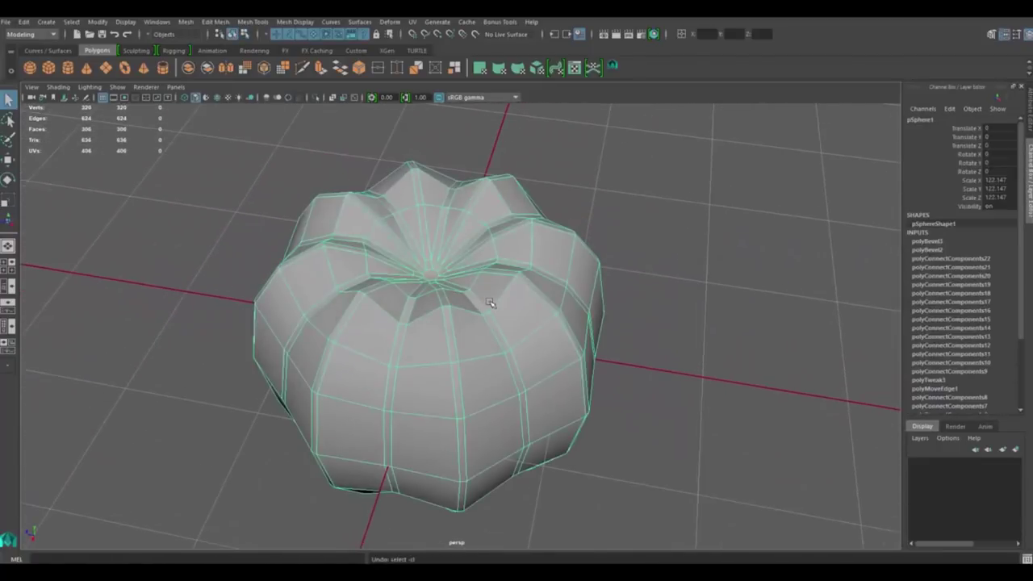
alt+drag(454, 276, 436, 282)
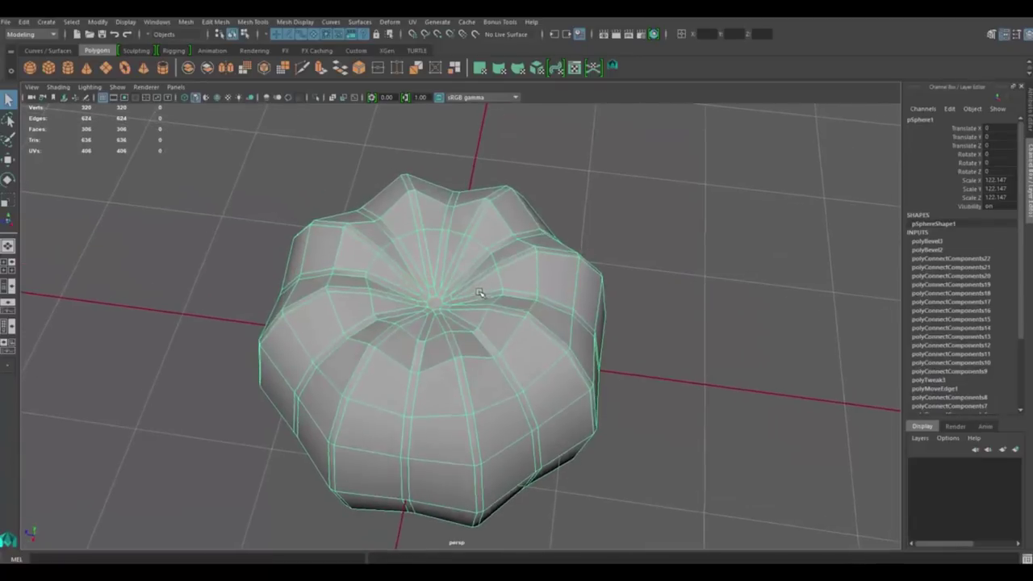
scroll(409, 284, up, 4)
scroll(409, 284, up, 2)
Select the centre face on top and scale it down
key(F11)
scroll(431, 281, up, 5)
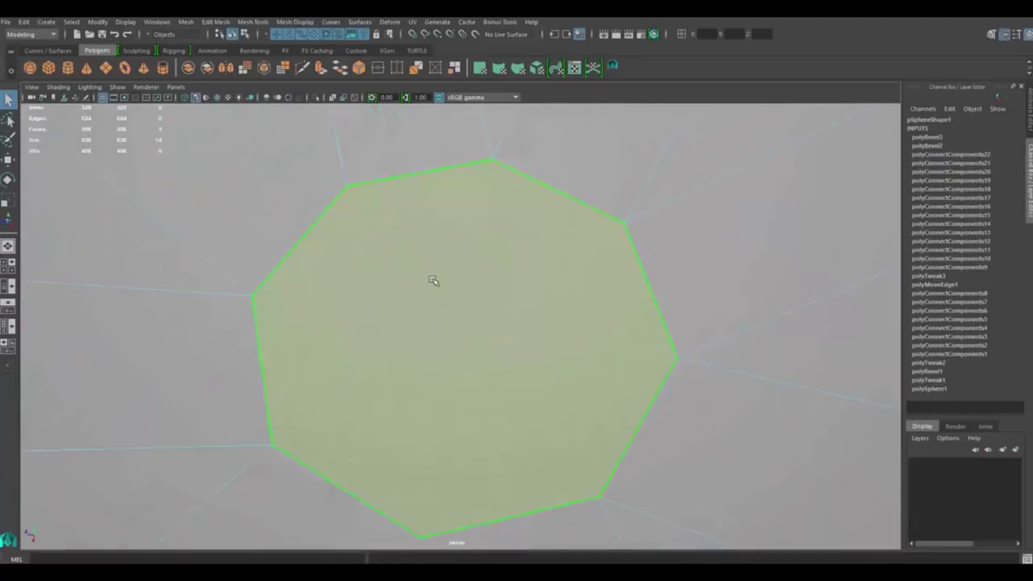
click(432, 281)
scroll(431, 282, down, 4)
scroll(452, 307, down, 3)
key(r)
alt+drag(477, 317, 458, 222)
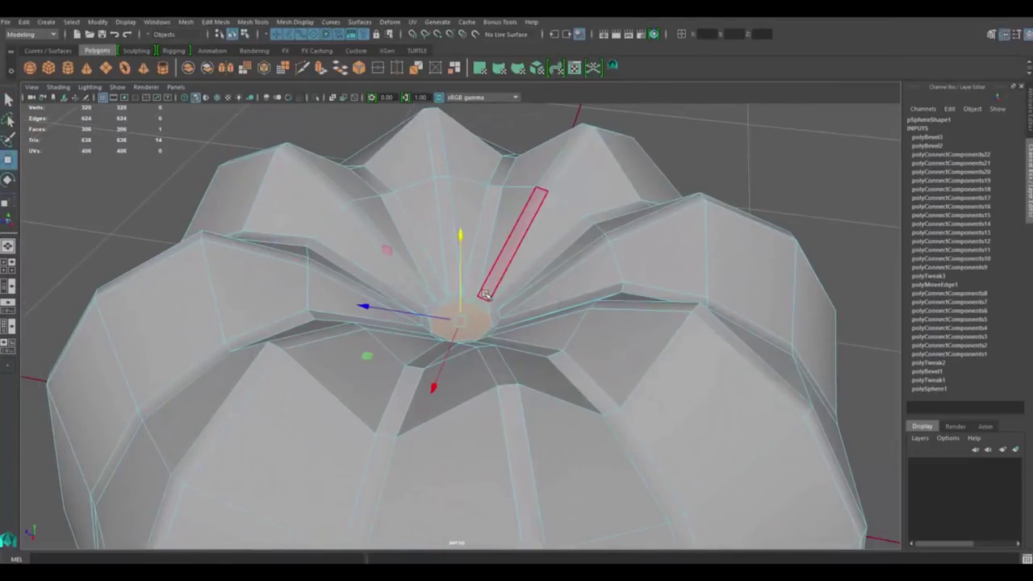
Poke the top face and extrude it upward twice to form the stem
mouse_move(478, 292)
shift+right_down()
mouse_move(527, 275)
mouse_move(478, 307)
mouse_move(476, 321)
shift+right_up()
scroll(477, 320, down, 4)
drag(457, 234, 458, 186)
alt+drag(484, 242, 522, 234)
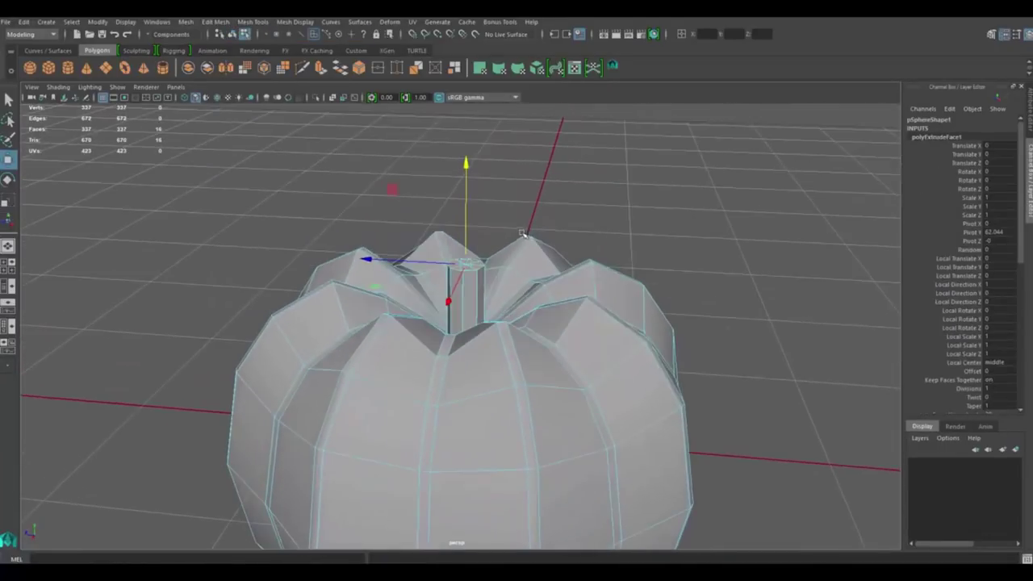
key(ctrl+e)
drag(458, 167, 456, 127)
Tilt the stem top slightly and bevel the stem's edges
key(e)
mouse_move(460, 187)
mouse_down()
mouse_move(465, 172)
mouse_move(485, 193)
mouse_move(476, 226)
mouse_up()
key(w)
scroll(464, 247, down, 2)
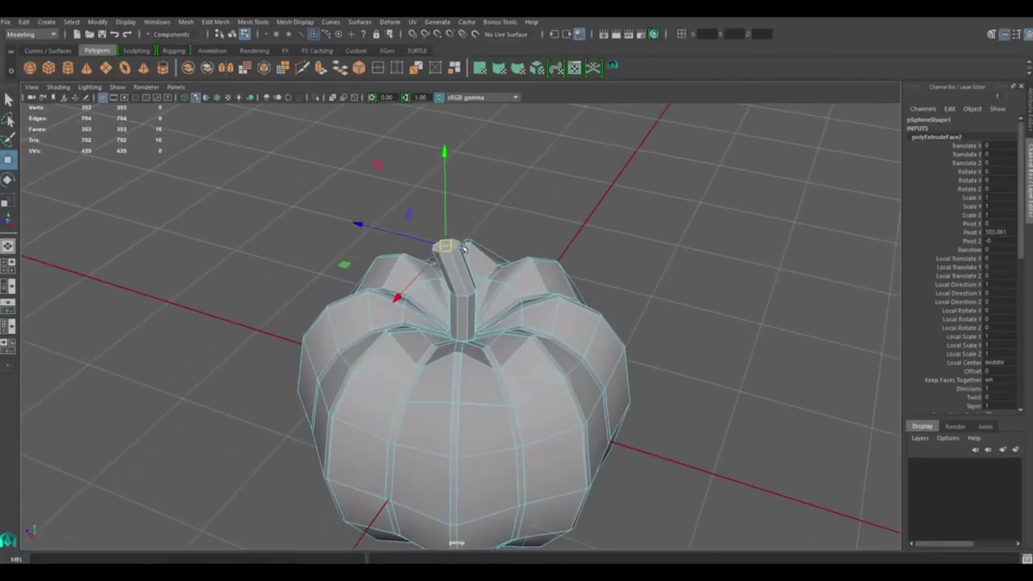
scroll(437, 249, up, 3)
mouse_move(449, 242)
shift+right_down()
mouse_move(488, 260)
mouse_move(454, 194)
shift+right_up()
scroll(485, 258, down, 3)
Select the pumpkin in vertex mode and orbit underneath it
scroll(454, 202, down, 3)
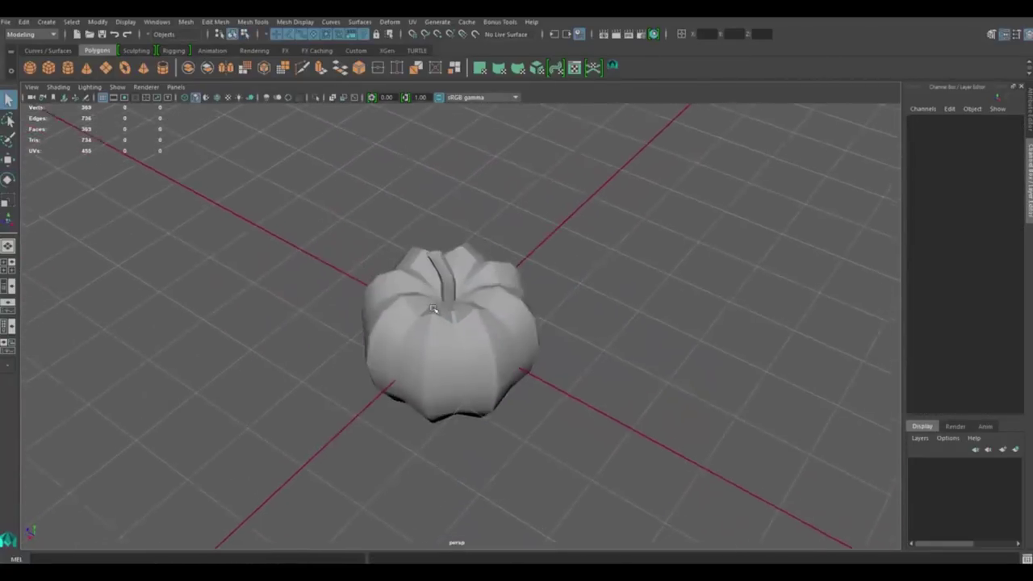
scroll(442, 301, up, 3)
click(442, 301)
right_drag(484, 279, 442, 278)
mouse_move(442, 279)
alt+mouse_down()
mouse_move(459, 438)
mouse_move(442, 403)
alt+mouse_up()
scroll(443, 403, up, 3)
right_drag(439, 282, 484, 266)
Poke the centre face on the pumpkin's bottom
click(449, 362)
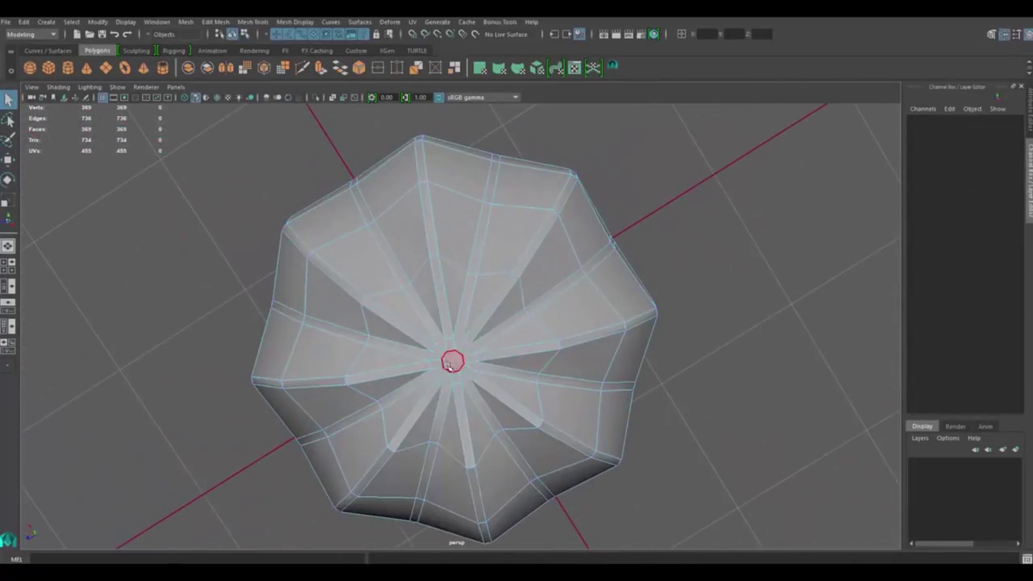
shift+right_drag(471, 333, 517, 322)
mouse_move(517, 322)
alt+mouse_down()
mouse_move(542, 380)
mouse_move(520, 351)
mouse_move(475, 381)
alt+mouse_up()
Turn on soft selection and expand its options in the tool settings
key(b)
click(521, 352)
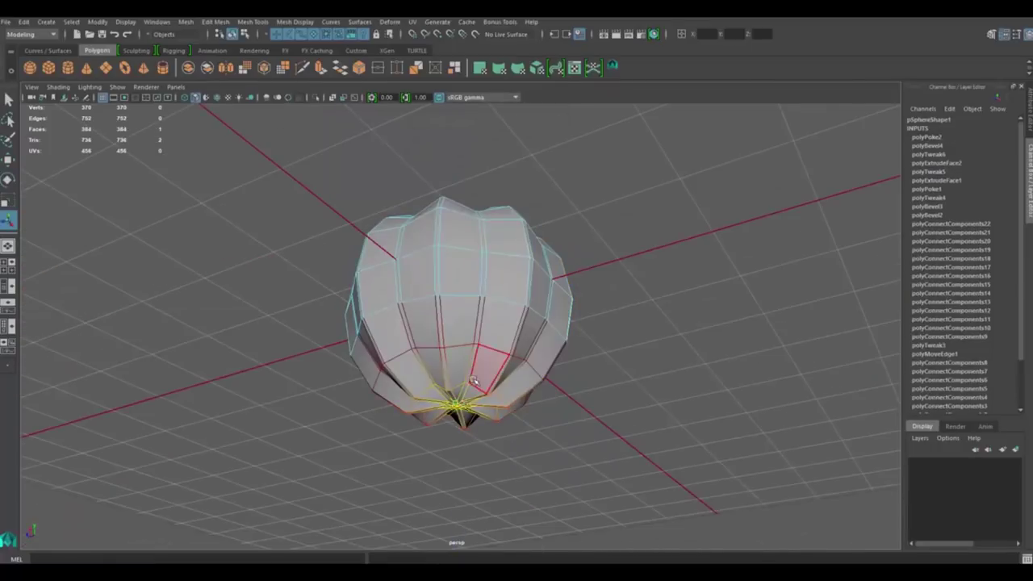
double_click(8, 100)
click(37, 192)
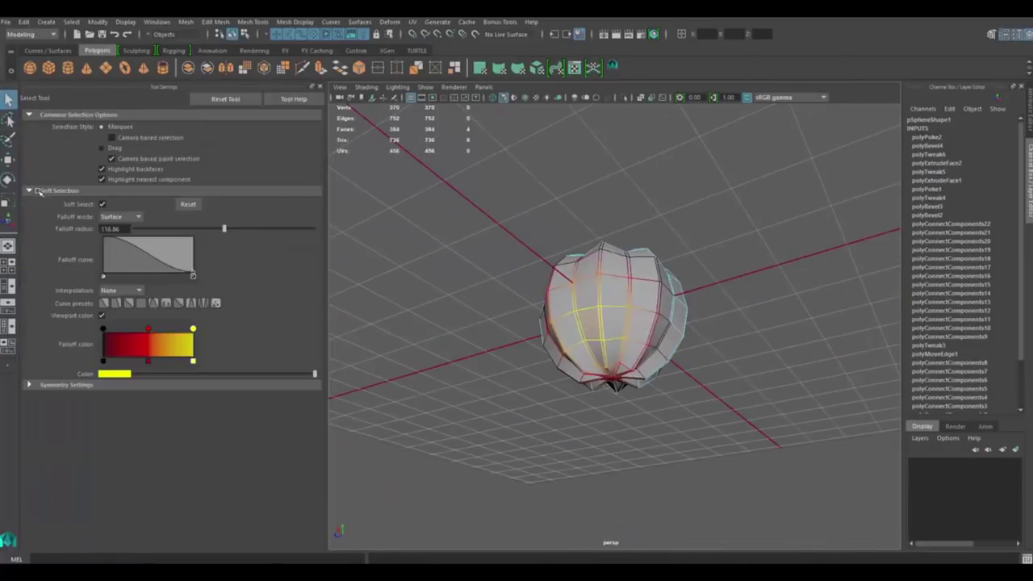
click(319, 86)
Soft-select the bottom centre vertex and shrink the soft-selection falloff radius
alt+drag(484, 242, 468, 291)
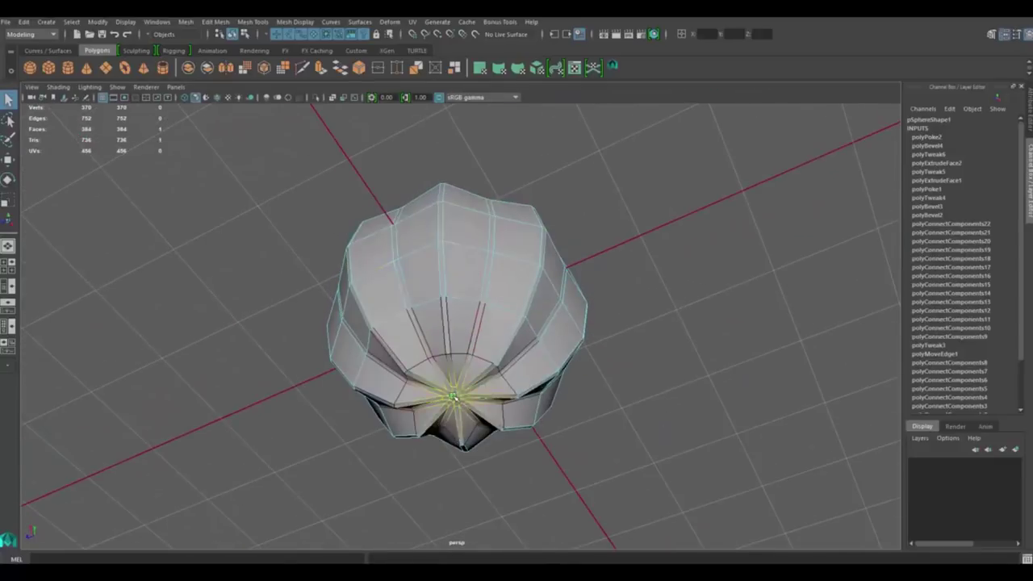
scroll(468, 291, up, 2)
right_drag(469, 277, 402, 250)
click(417, 277)
click(454, 397)
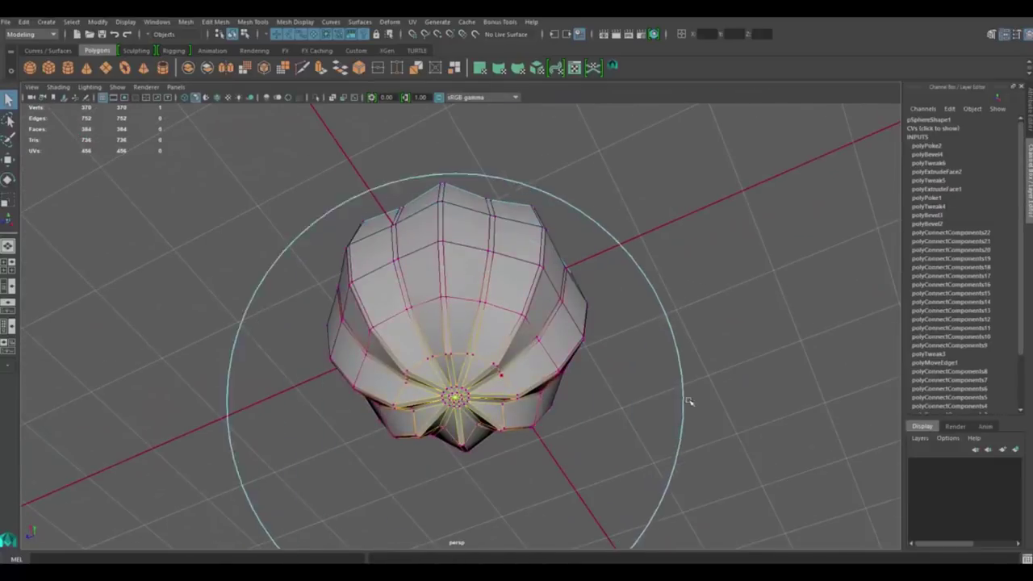
mouse_move(687, 396)
alt+mouse_down()
mouse_move(614, 363)
mouse_move(614, 322)
alt+mouse_up()
key(w)
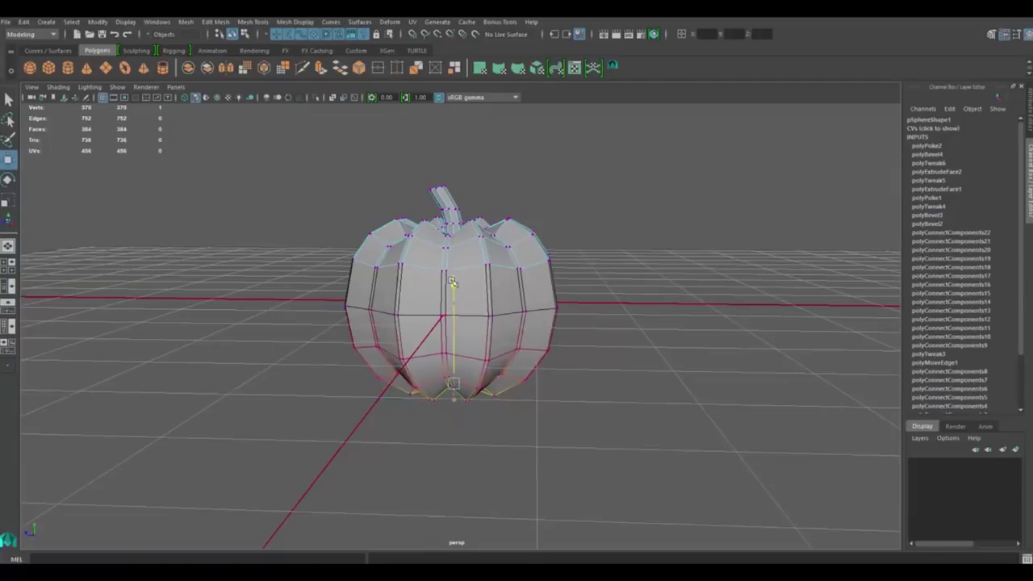
middle_drag(474, 329, 460, 356)
key(r)
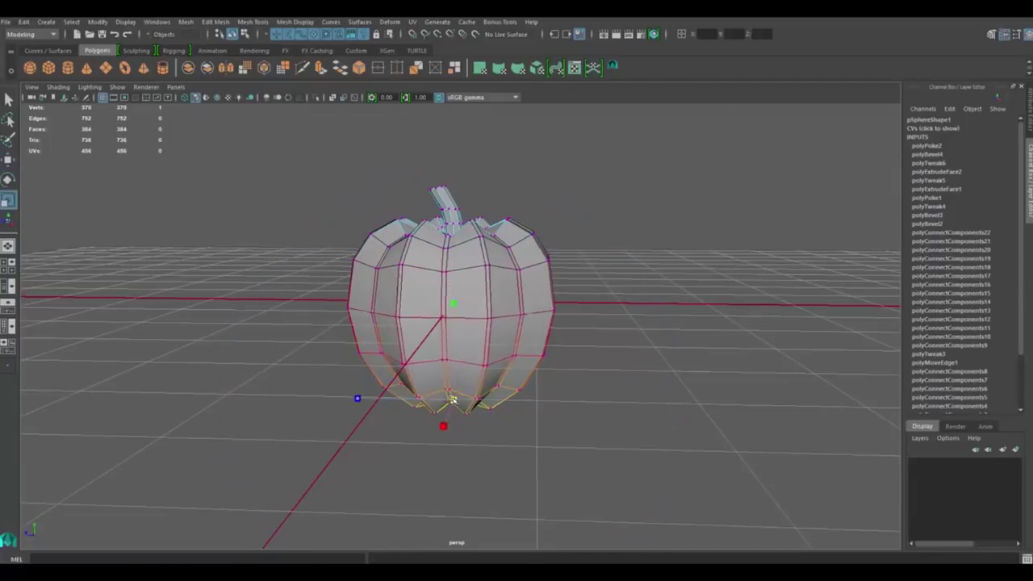
Push an edge loop on the pumpkin's right side outward to bulge that rib
mouse_move(453, 299)
alt+mouse_down()
mouse_move(561, 306)
mouse_move(561, 297)
alt+mouse_up()
double_click(554, 295)
middle_drag(590, 301, 589, 260)
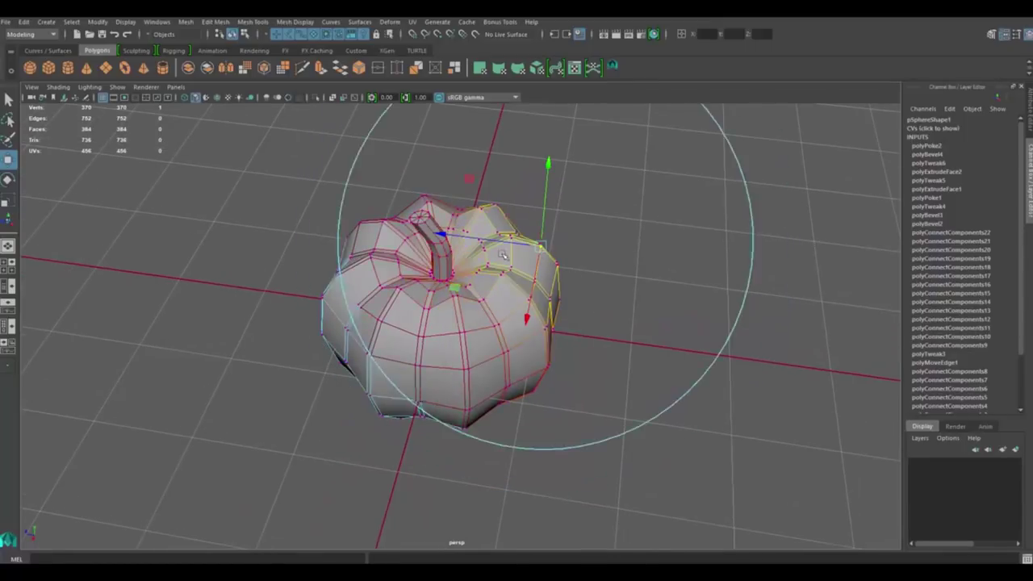
drag(541, 244, 573, 207)
Clear the component selection and reselect the pumpkin object
key(F8)
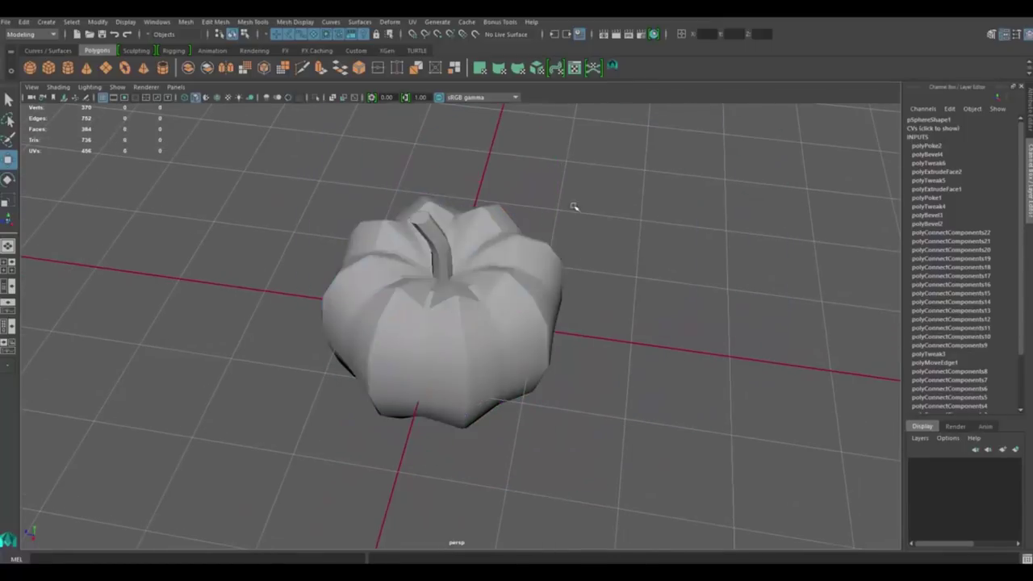
click(555, 337)
scroll(554, 337, down, 3)
scroll(554, 337, up, 3)
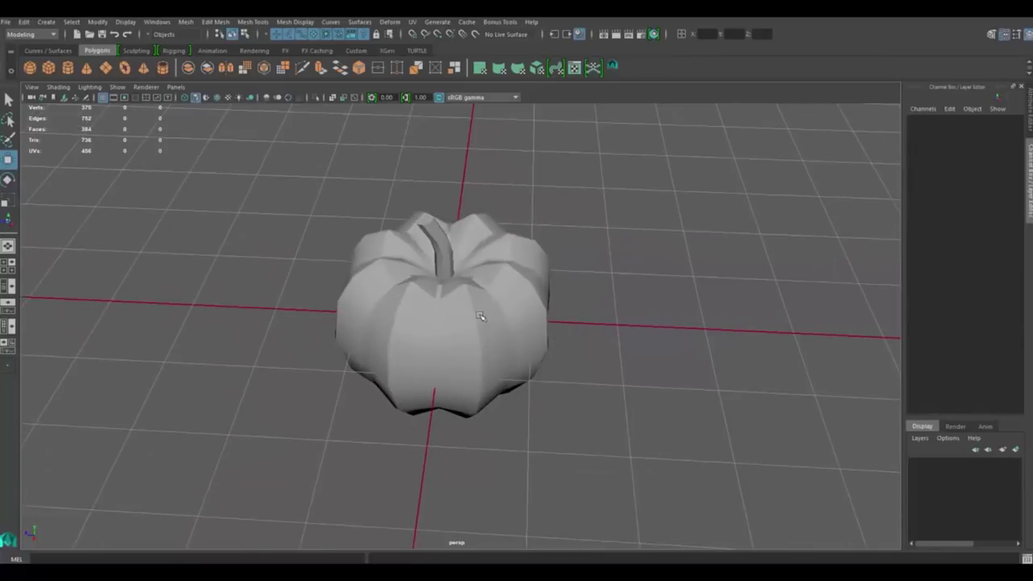
click(483, 319)
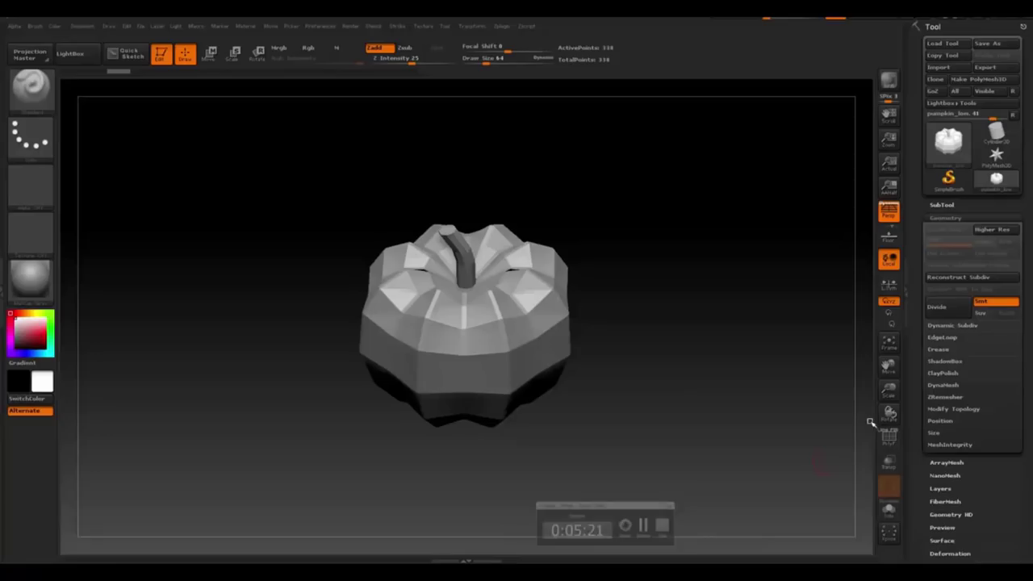
Divide the pumpkin mesh to about 1.44 million polygons
click(937, 306)
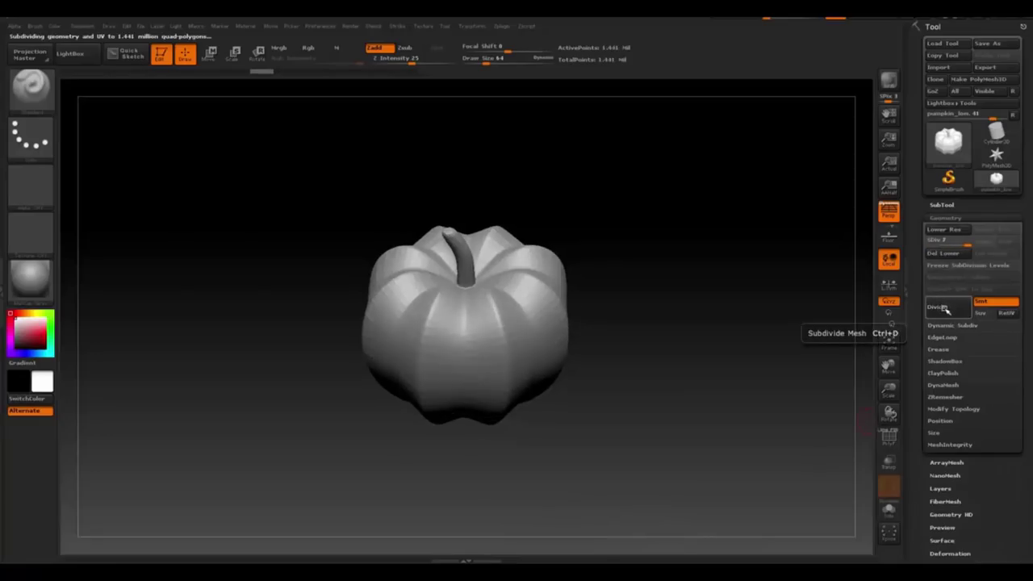
drag(661, 186, 565, 242)
scroll(530, 222, up, 3)
Pick a sculpting brush from the brush picker and tilt to the pumpkin's top
key(b)
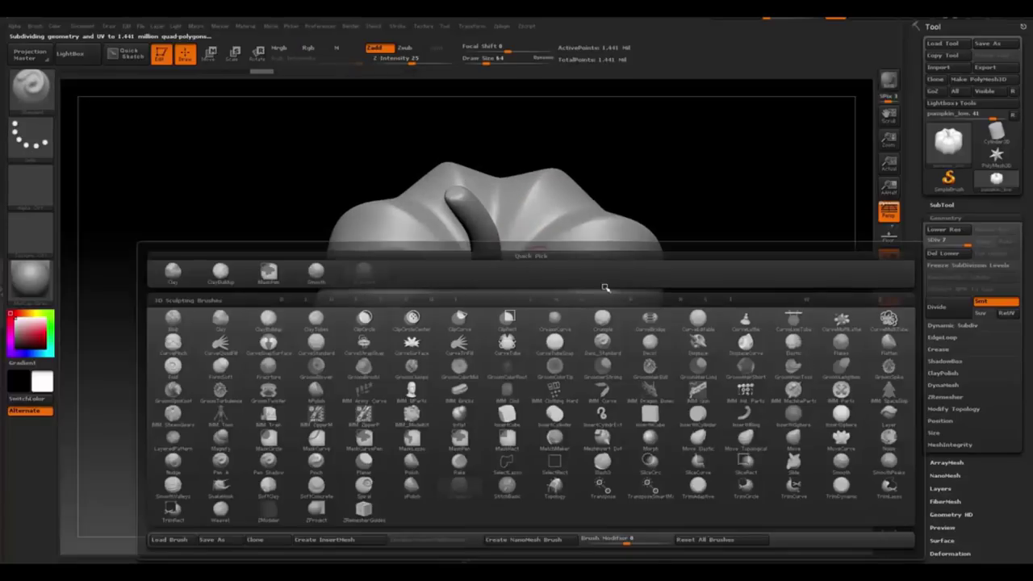
click(602, 341)
right_drag(616, 299, 553, 252)
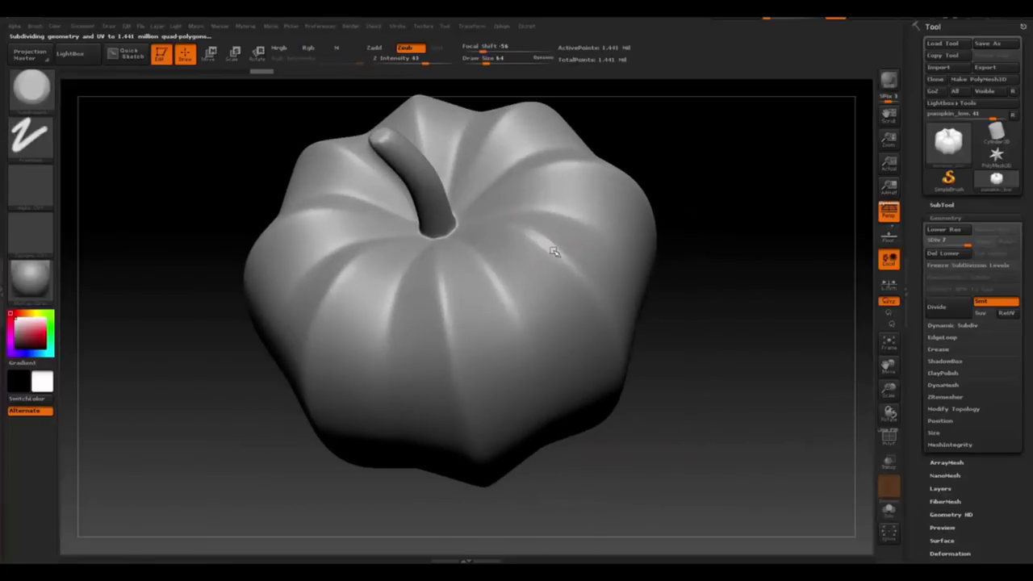
right_drag(512, 225, 493, 227)
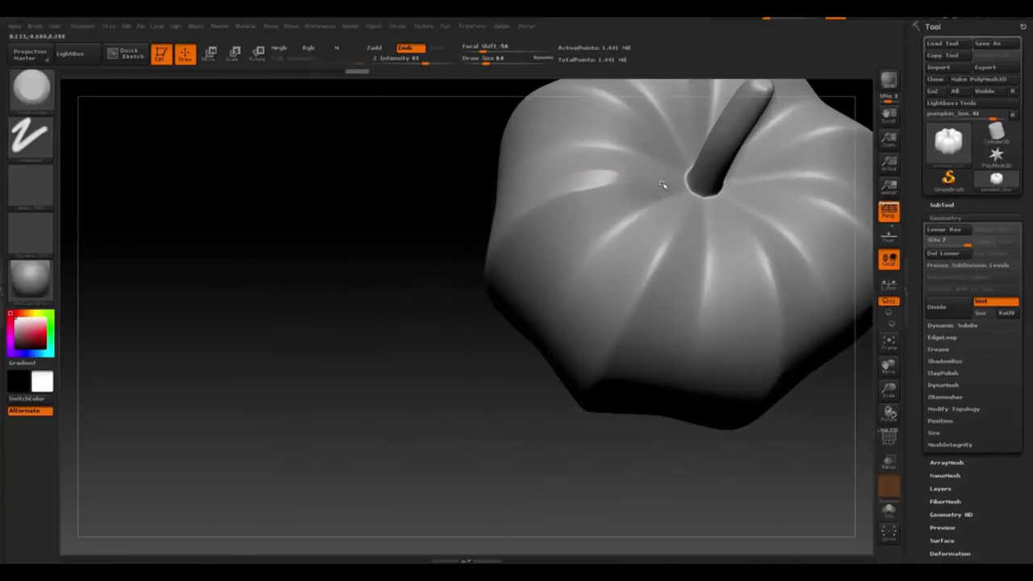
Sculpt a small dab near the stem and rotate to the pumpkin's top
click(571, 192)
mouse_move(633, 182)
mouse_down()
mouse_move(546, 178)
mouse_move(552, 194)
mouse_up()
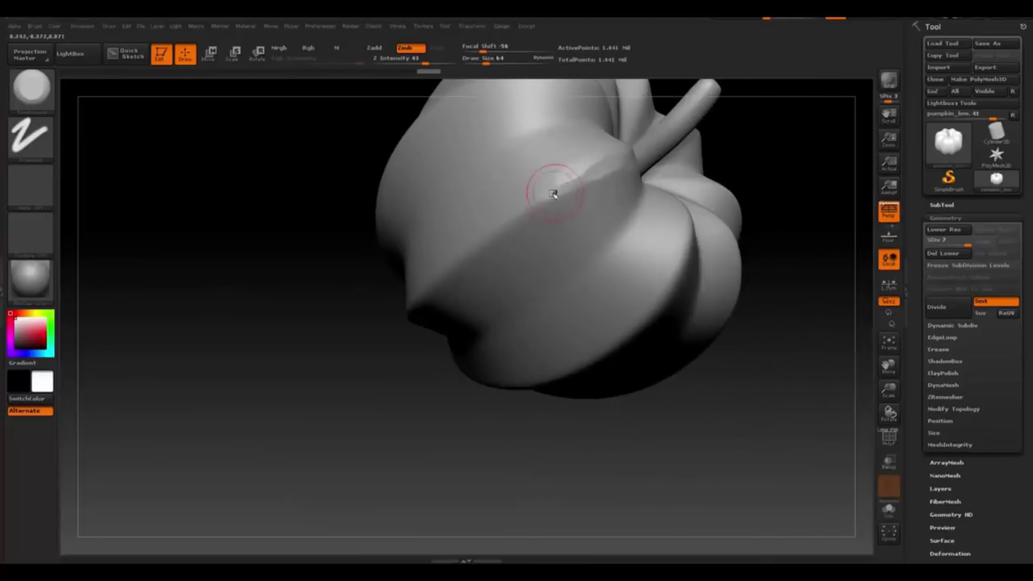
drag(460, 264, 477, 241)
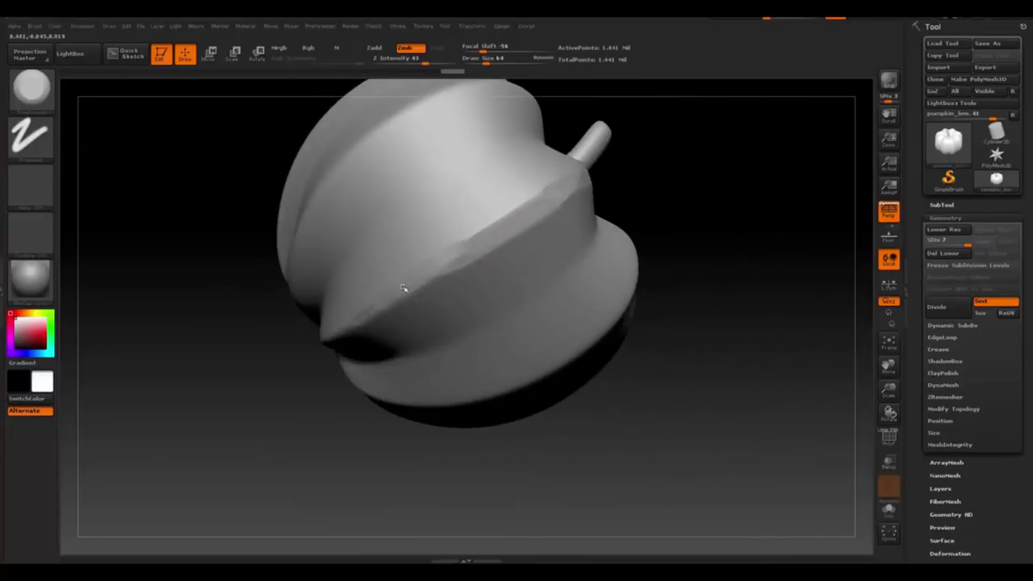
mouse_move(457, 207)
mouse_down()
mouse_move(461, 240)
mouse_move(557, 153)
mouse_up()
mouse_move(499, 178)
mouse_down()
mouse_move(363, 249)
mouse_move(321, 295)
mouse_up()
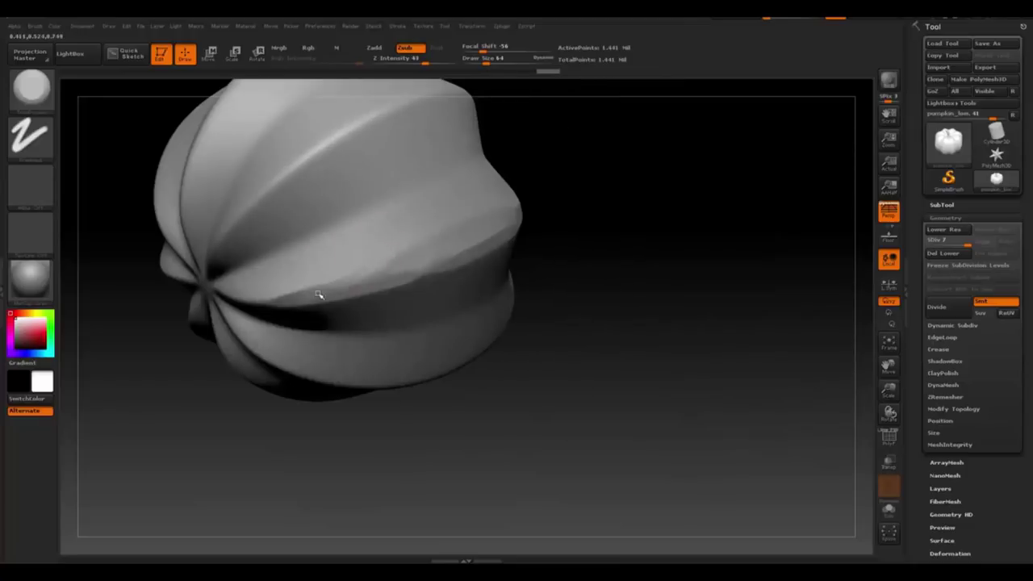
mouse_move(380, 240)
mouse_down()
mouse_move(500, 190)
mouse_move(512, 235)
mouse_move(469, 209)
mouse_move(449, 254)
mouse_move(438, 244)
mouse_move(520, 258)
mouse_up()
mouse_move(503, 223)
mouse_down()
mouse_move(484, 234)
mouse_move(544, 246)
mouse_move(535, 254)
mouse_move(535, 240)
mouse_move(468, 260)
mouse_move(525, 209)
mouse_move(516, 245)
mouse_up()
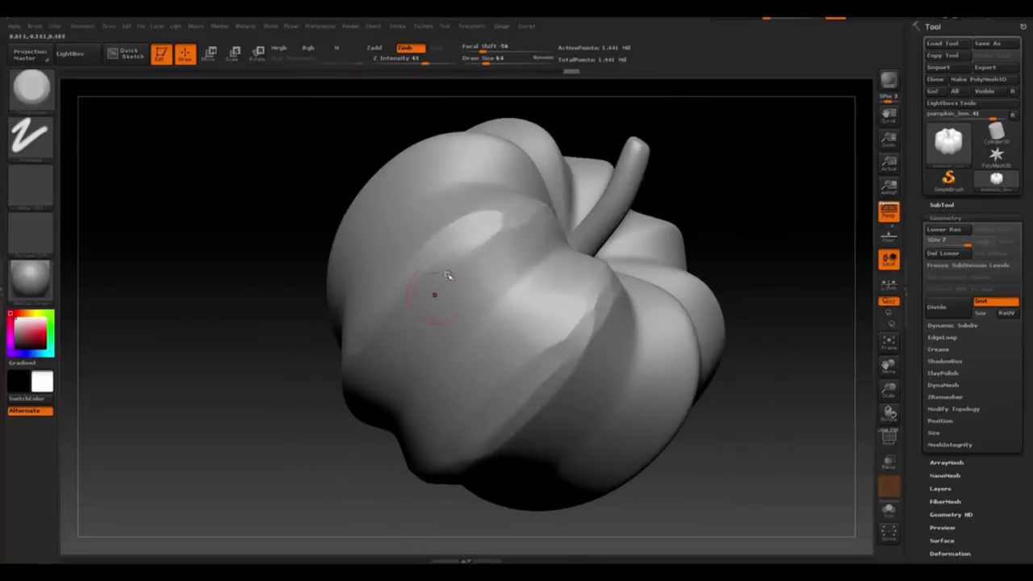
Smooth a patch along the pumpkin's side rib from several angles
drag(361, 350, 366, 323)
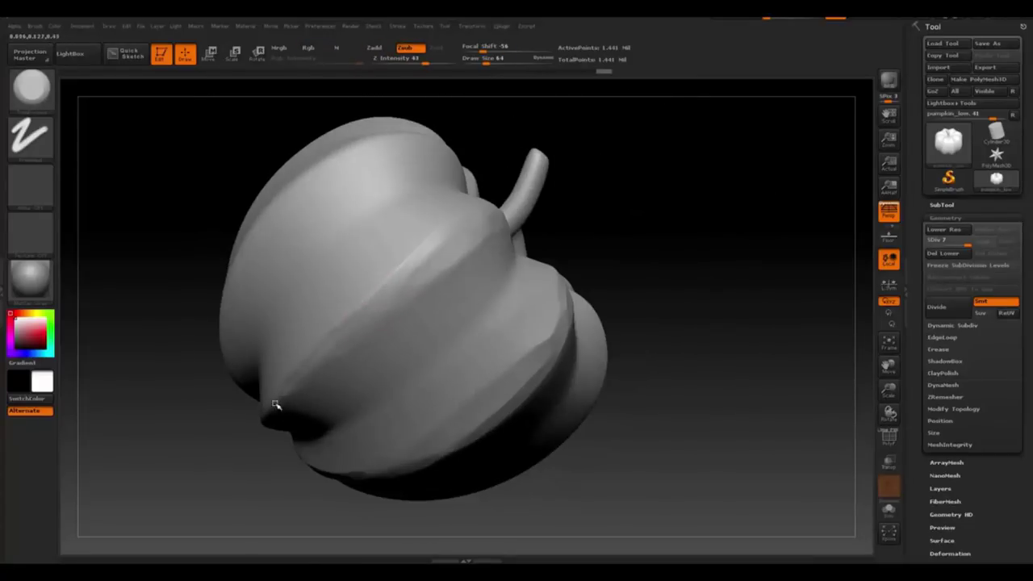
drag(276, 406, 401, 277)
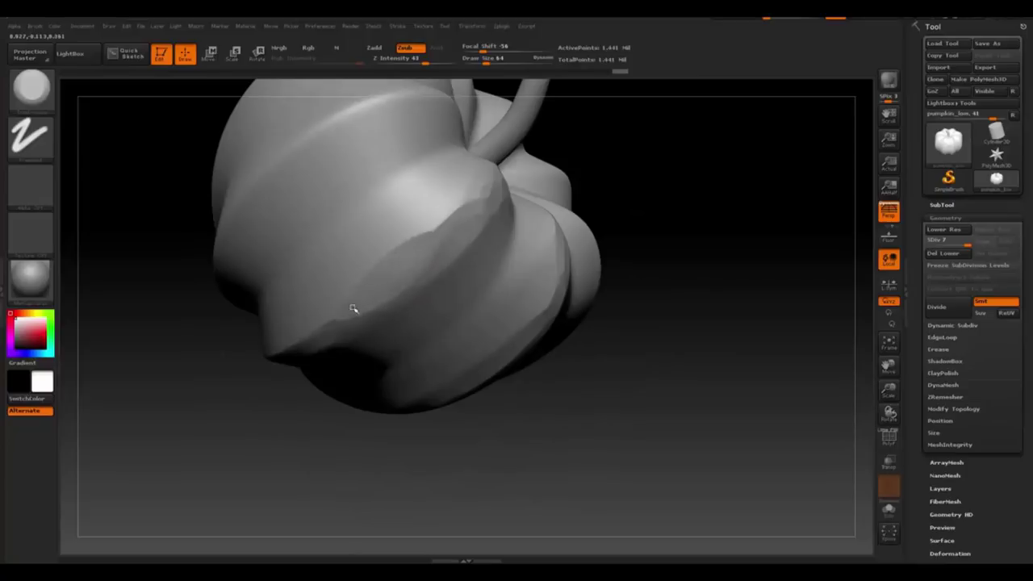
mouse_move(466, 197)
mouse_down()
mouse_move(417, 196)
mouse_move(381, 244)
mouse_move(230, 344)
mouse_move(360, 219)
mouse_move(455, 212)
mouse_move(392, 221)
mouse_move(414, 238)
mouse_move(299, 258)
mouse_up()
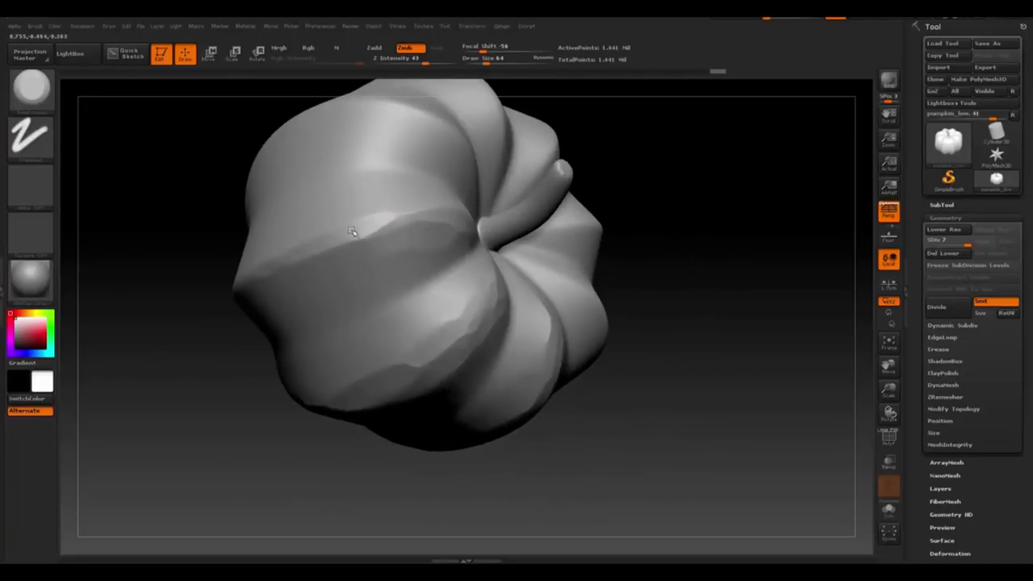
drag(363, 218, 421, 216)
mouse_move(479, 185)
mouse_down()
mouse_move(492, 214)
mouse_move(427, 215)
mouse_move(601, 246)
mouse_up()
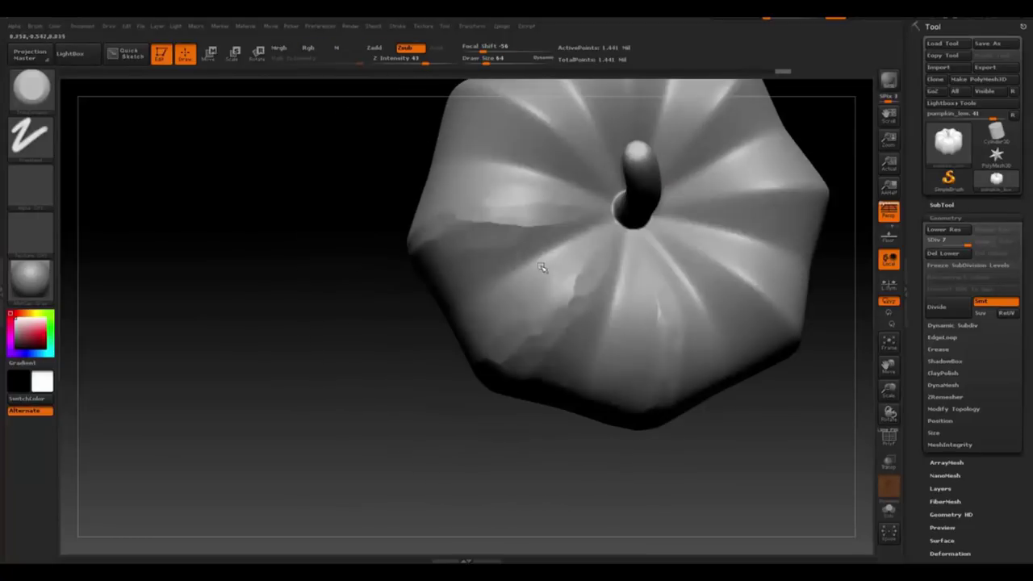
mouse_move(551, 218)
mouse_down()
mouse_move(556, 237)
mouse_move(539, 204)
mouse_up()
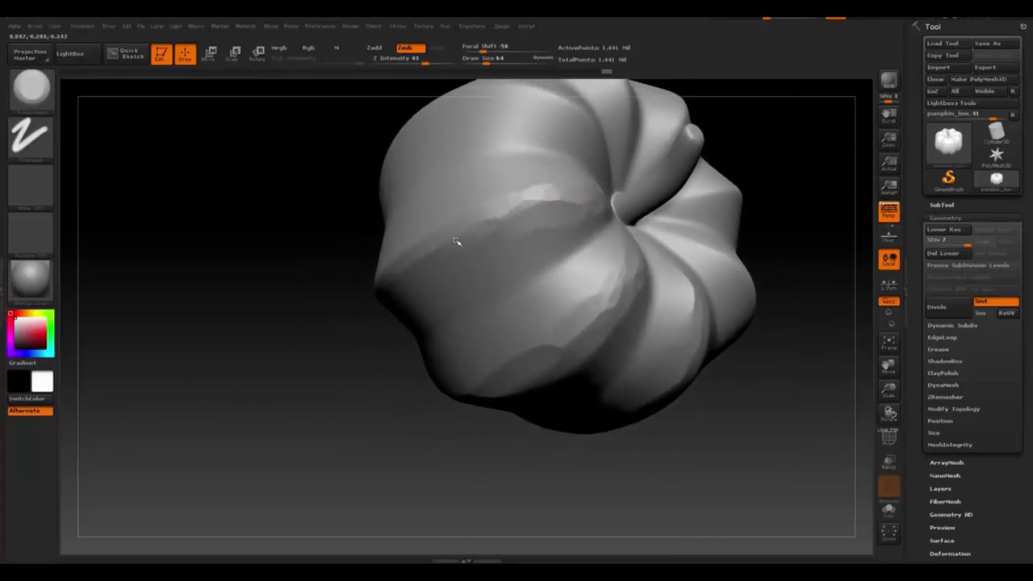
drag(442, 249, 388, 270)
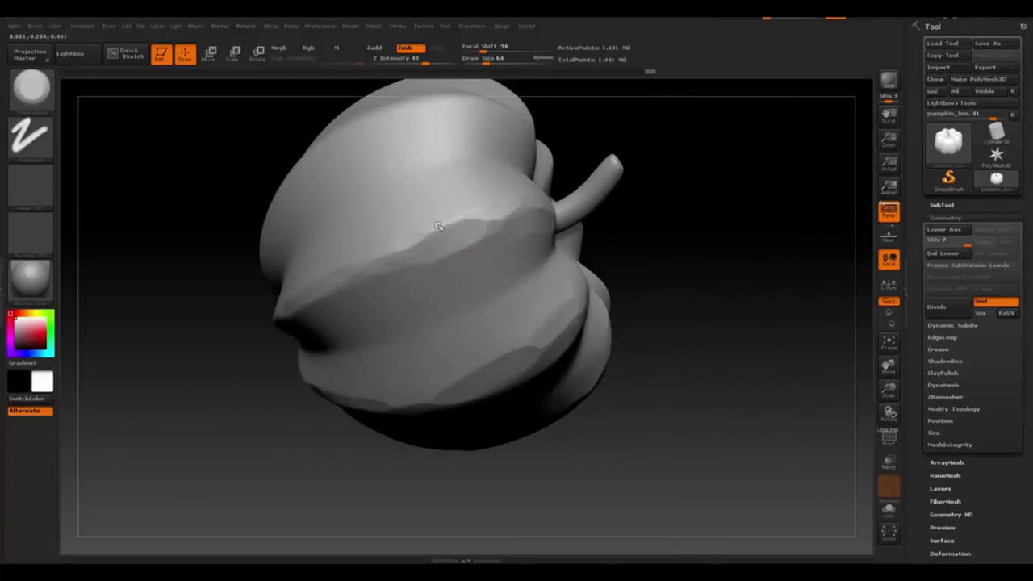
mouse_move(437, 226)
mouse_down()
mouse_move(419, 242)
mouse_move(446, 231)
mouse_move(496, 258)
mouse_move(528, 196)
mouse_move(528, 242)
mouse_move(502, 250)
mouse_move(582, 202)
mouse_move(569, 237)
mouse_move(530, 249)
mouse_up()
mouse_move(548, 207)
mouse_down()
mouse_move(519, 216)
mouse_move(602, 208)
mouse_move(519, 236)
mouse_up()
mouse_move(496, 194)
mouse_down()
mouse_move(554, 230)
mouse_move(539, 204)
mouse_move(605, 215)
mouse_move(586, 228)
mouse_up()
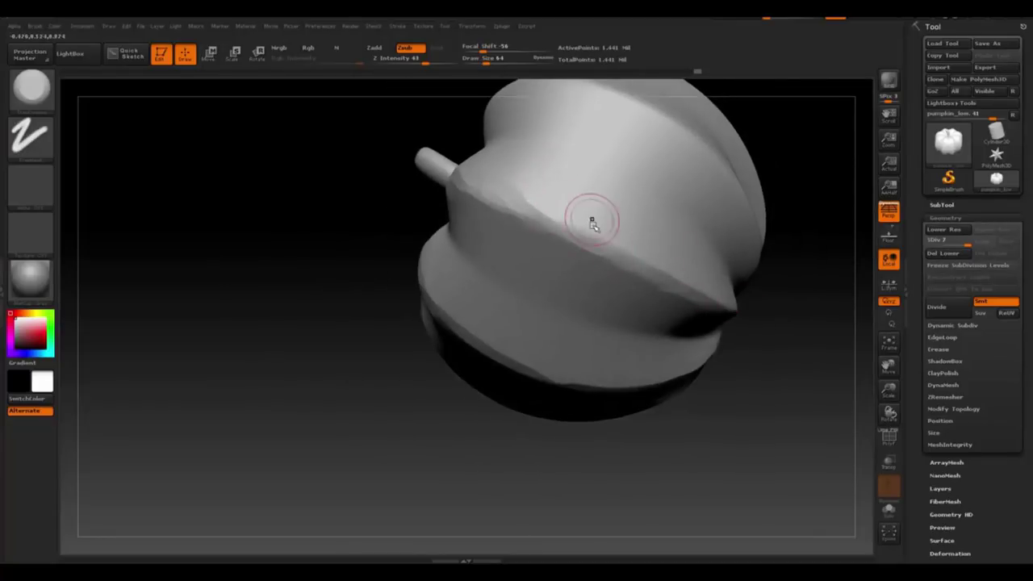
Sculpt ridges along a rib groove and a side rib from top-down
drag(589, 203, 527, 246)
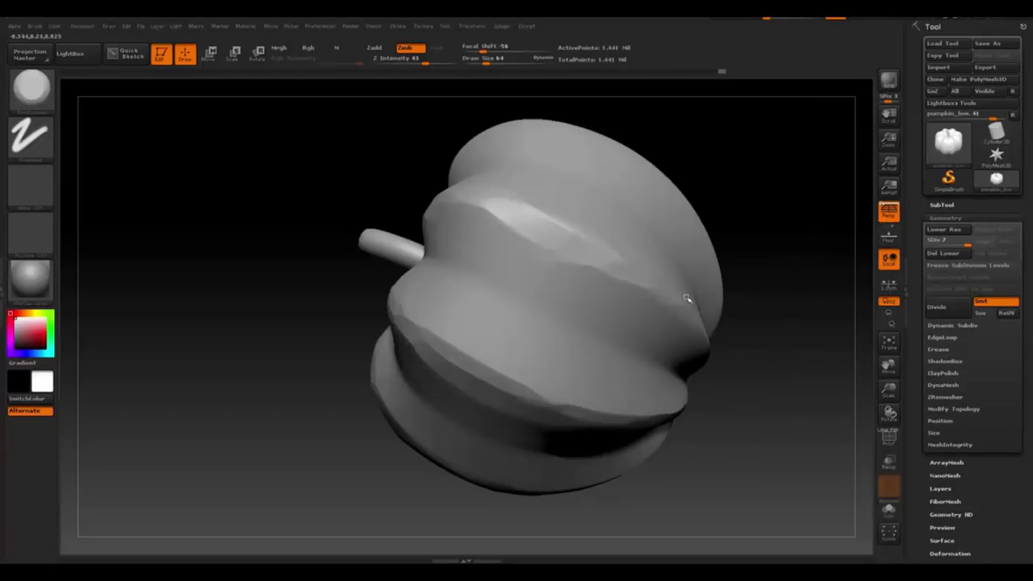
mouse_move(606, 247)
mouse_down()
mouse_move(608, 180)
mouse_move(549, 161)
mouse_move(495, 229)
mouse_up()
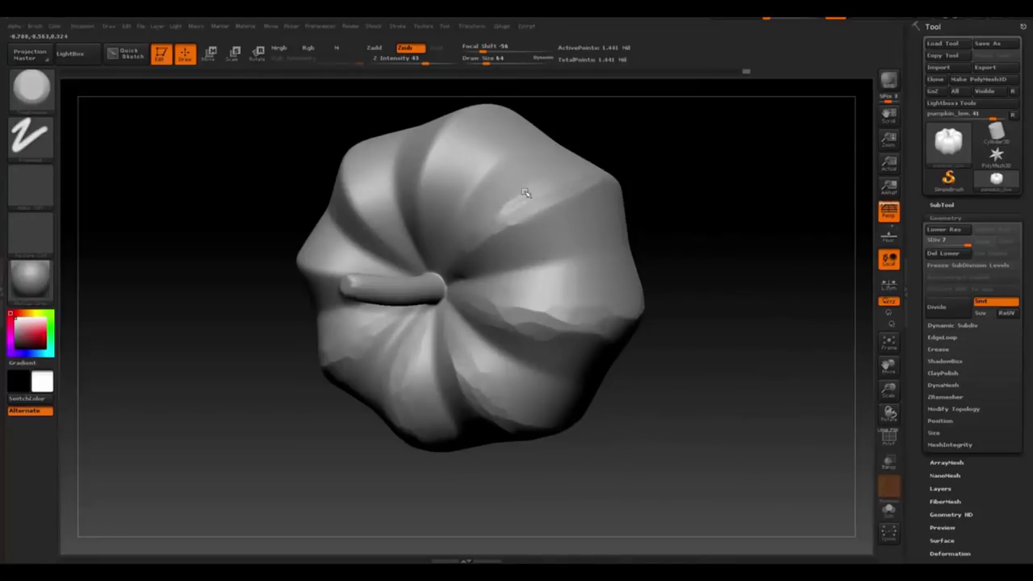
mouse_move(537, 170)
mouse_down()
mouse_move(516, 215)
mouse_move(491, 231)
mouse_move(603, 150)
mouse_move(547, 169)
mouse_move(491, 249)
mouse_move(516, 263)
mouse_move(425, 276)
mouse_move(425, 293)
mouse_up()
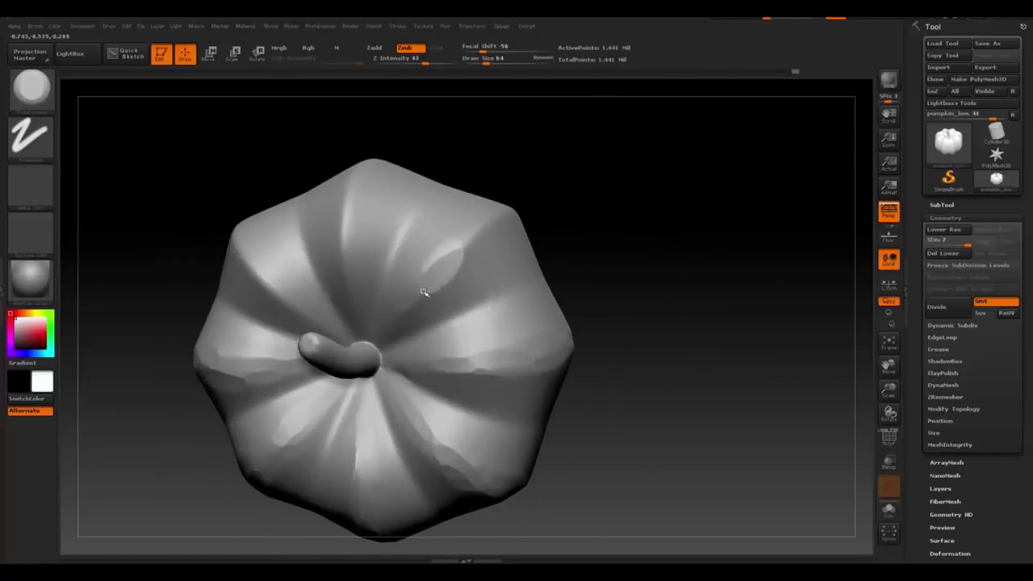
mouse_move(475, 236)
mouse_down()
mouse_move(484, 253)
mouse_move(522, 253)
mouse_move(632, 139)
mouse_up()
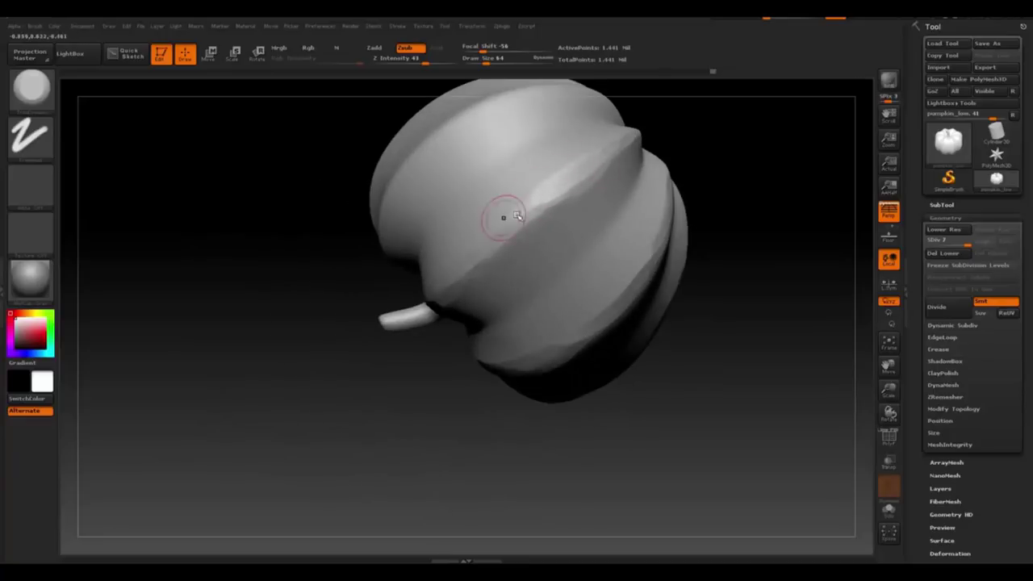
drag(517, 216, 450, 274)
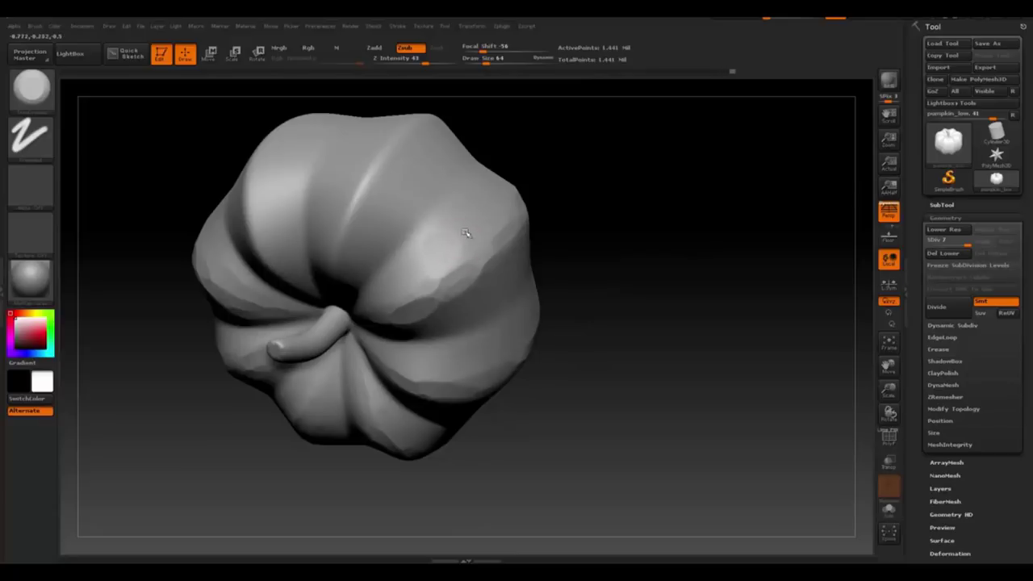
drag(466, 233, 489, 289)
drag(468, 215, 471, 306)
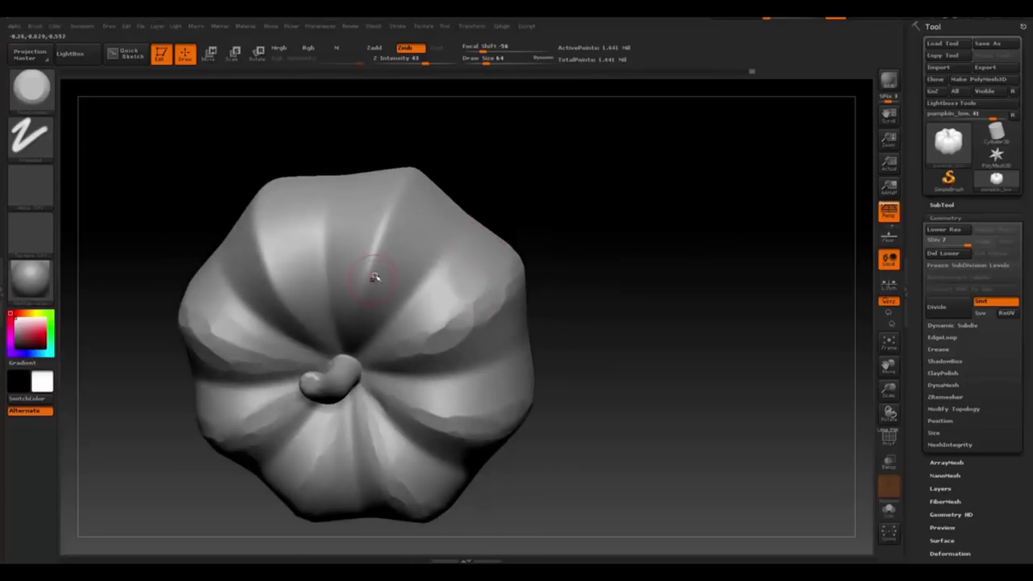
mouse_move(375, 246)
mouse_down()
mouse_move(396, 208)
mouse_move(438, 240)
mouse_up()
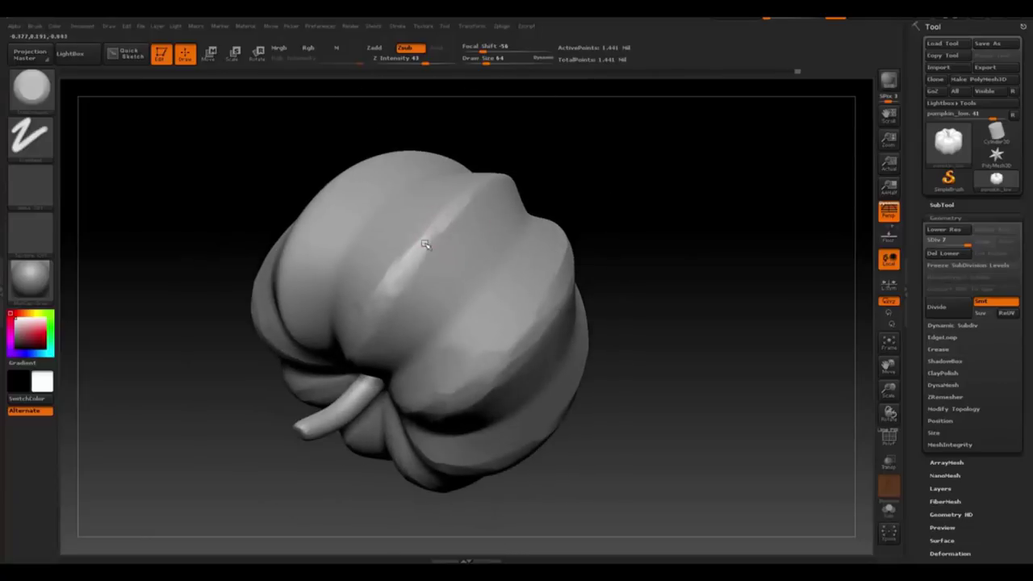
drag(484, 188, 418, 251)
Inspect the pumpkin from several angles, then open LightBox on the Brush library
drag(459, 185, 517, 166)
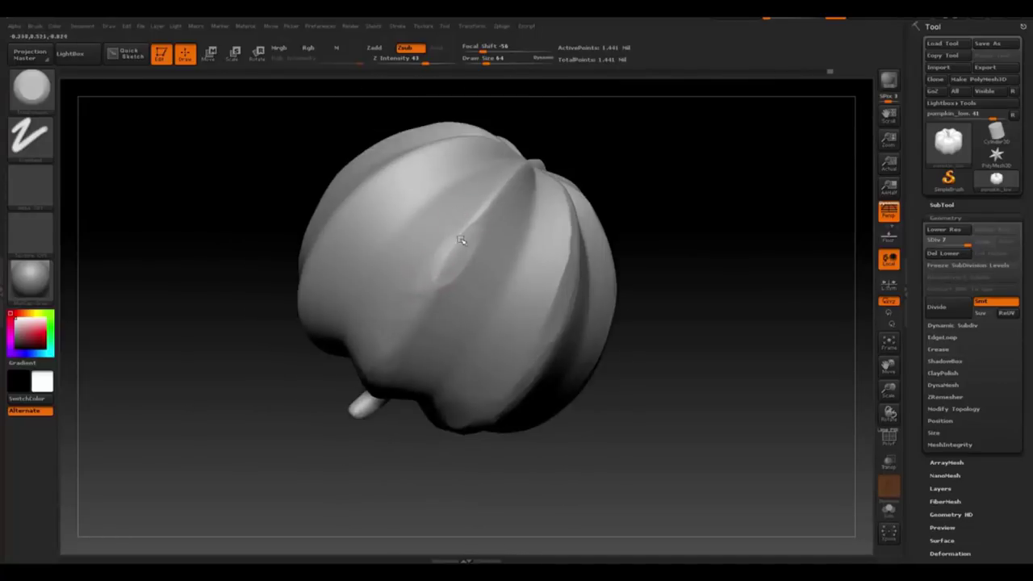
mouse_move(492, 205)
mouse_down()
mouse_move(382, 230)
mouse_move(445, 253)
mouse_move(395, 277)
mouse_move(432, 243)
mouse_move(438, 253)
mouse_up()
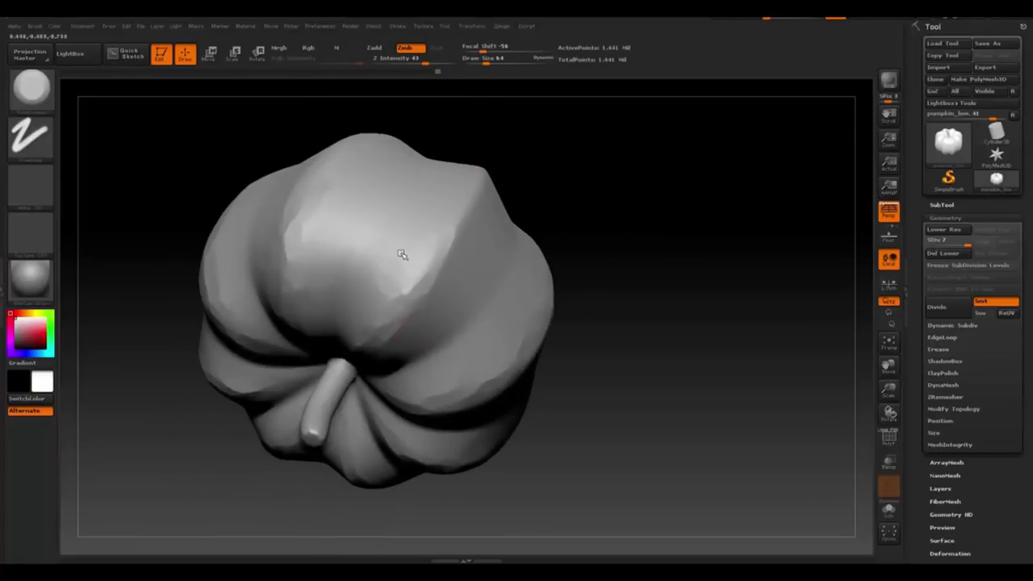
mouse_move(406, 292)
mouse_down()
mouse_move(486, 254)
mouse_move(547, 208)
mouse_move(490, 282)
mouse_move(473, 232)
mouse_move(479, 203)
mouse_move(468, 203)
mouse_move(484, 216)
mouse_move(453, 175)
mouse_up()
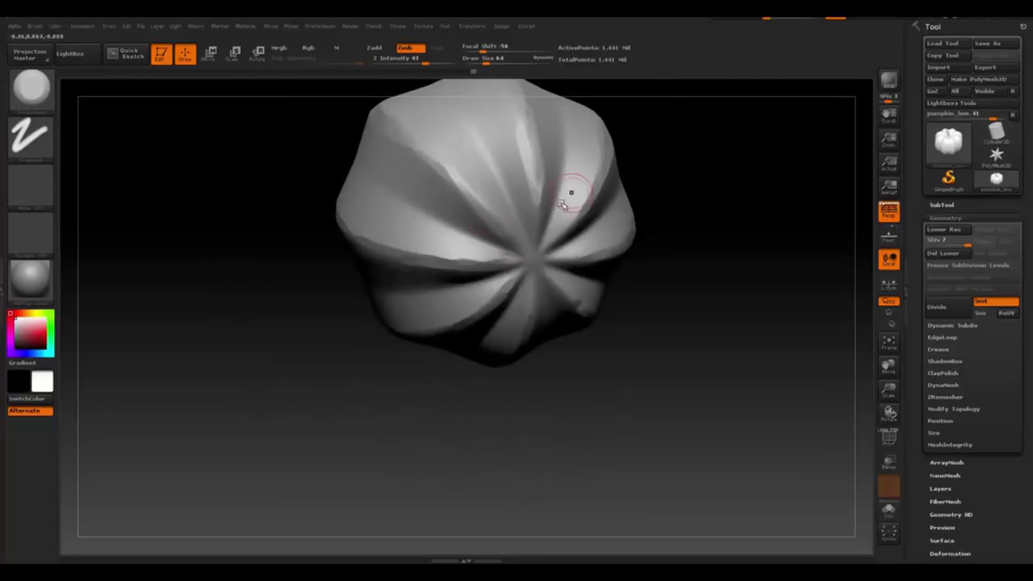
mouse_move(572, 191)
mouse_down()
mouse_move(532, 213)
mouse_move(570, 212)
mouse_move(569, 283)
mouse_move(553, 231)
mouse_move(550, 288)
mouse_up()
mouse_move(525, 200)
mouse_down()
mouse_move(537, 191)
mouse_move(555, 253)
mouse_move(535, 272)
mouse_move(535, 302)
mouse_move(527, 293)
mouse_up()
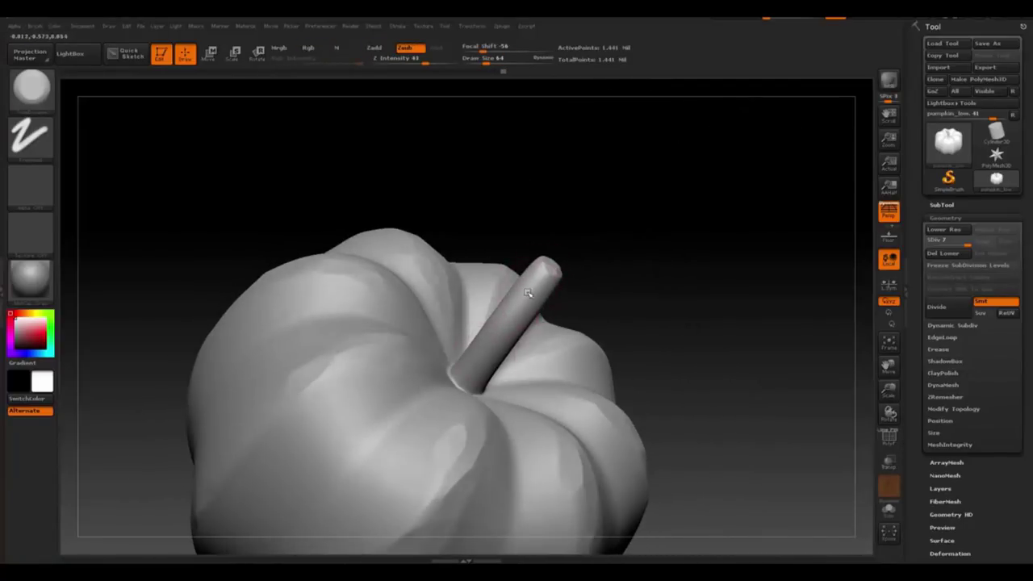
drag(552, 258, 485, 315)
mouse_move(525, 255)
mouse_down()
mouse_move(525, 234)
mouse_move(600, 246)
mouse_move(557, 242)
mouse_move(537, 218)
mouse_up()
click(69, 54)
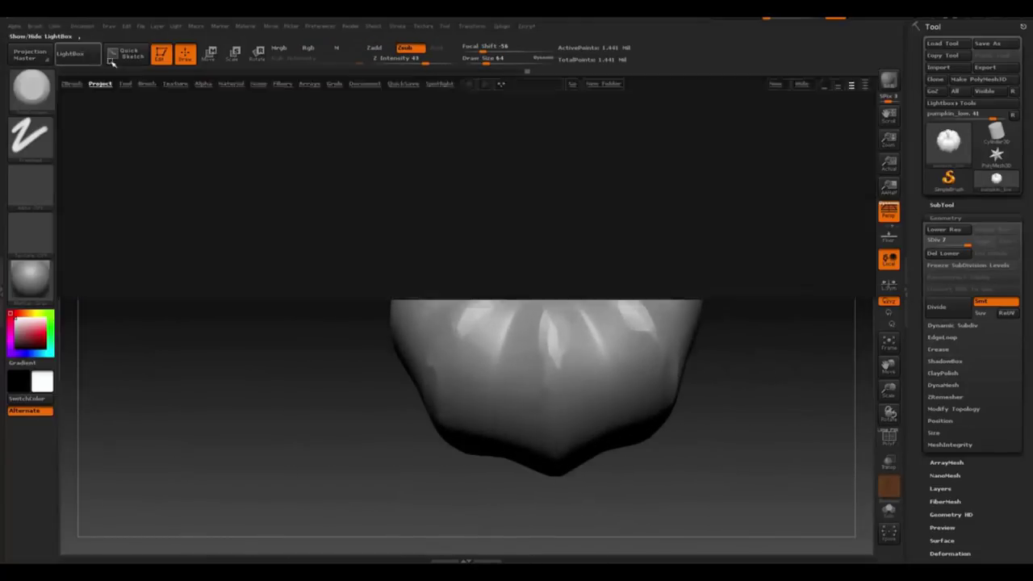
click(146, 83)
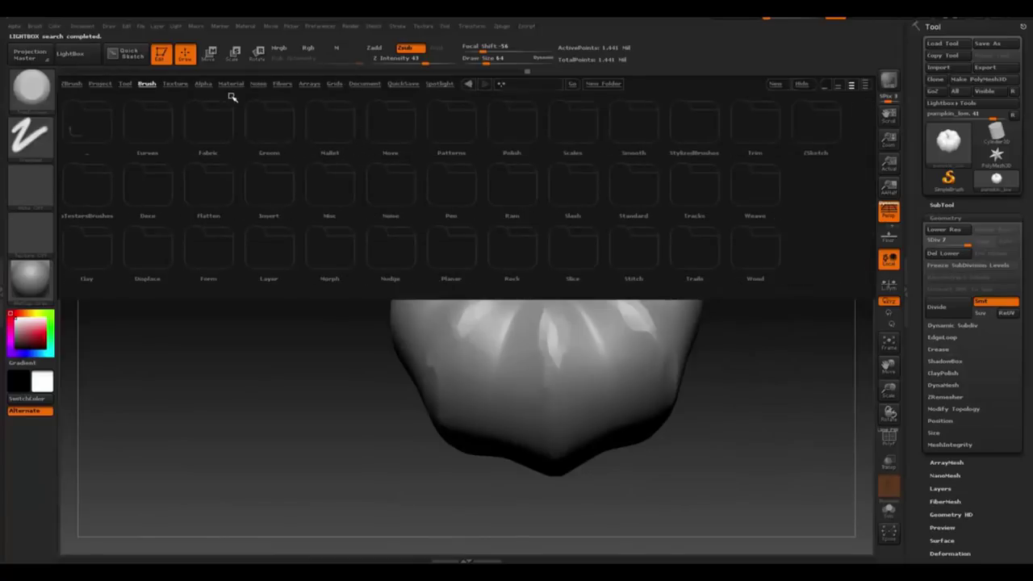
Load a brush from the StylizedBrushes folder in LightBox
click(718, 142)
double_click(305, 144)
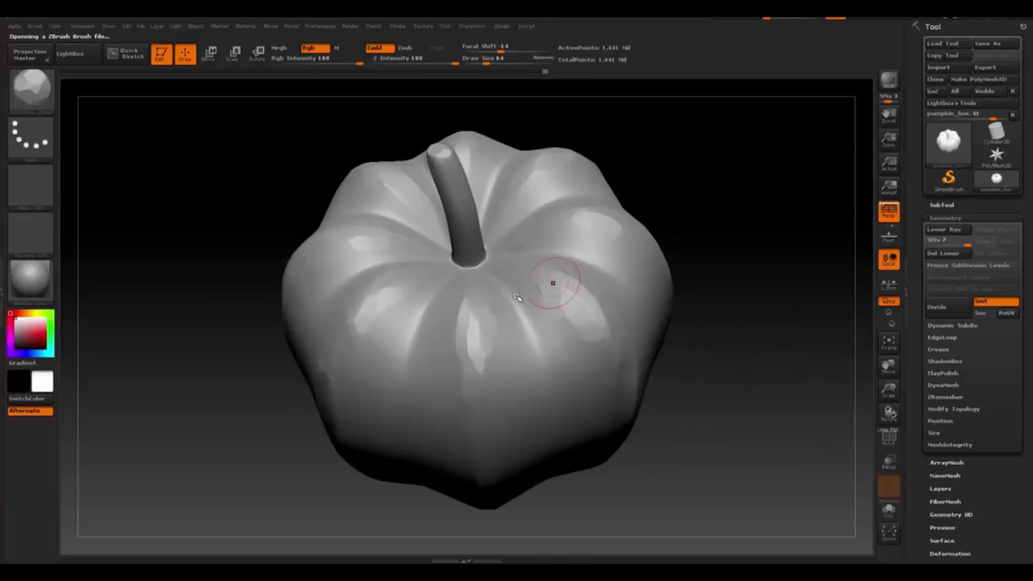
mouse_move(475, 313)
right_down()
mouse_move(502, 322)
mouse_move(561, 258)
right_up()
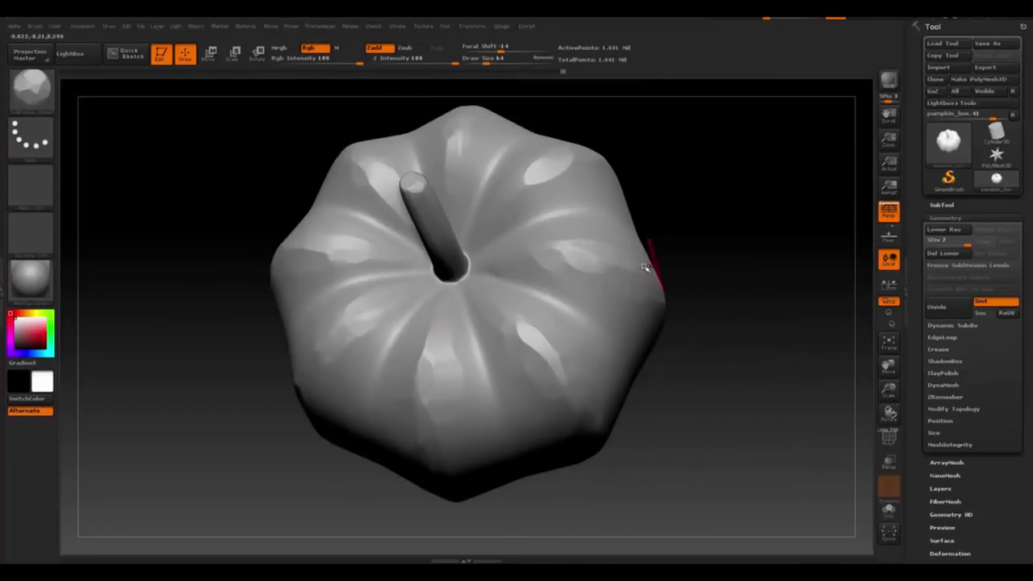
right_drag(645, 268, 620, 292)
mouse_move(692, 327)
right_down()
mouse_move(565, 185)
mouse_move(608, 203)
mouse_move(509, 261)
mouse_move(478, 300)
right_up()
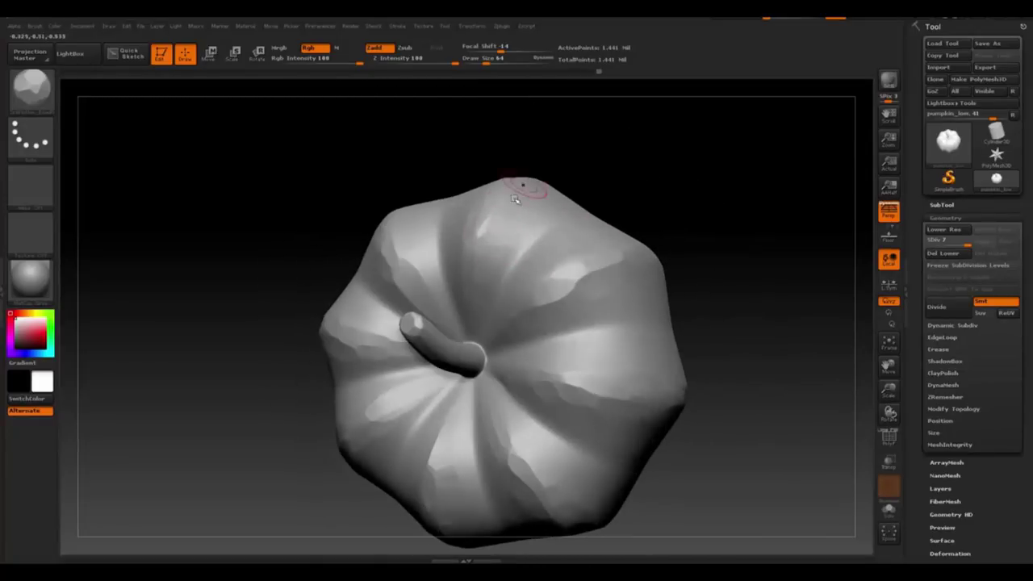
Inspect the pumpkin's lobes from several angles, then reopen LightBox on the Orb brushes
mouse_move(514, 200)
right_down()
mouse_move(444, 277)
mouse_move(497, 245)
mouse_move(531, 261)
mouse_move(500, 294)
right_up()
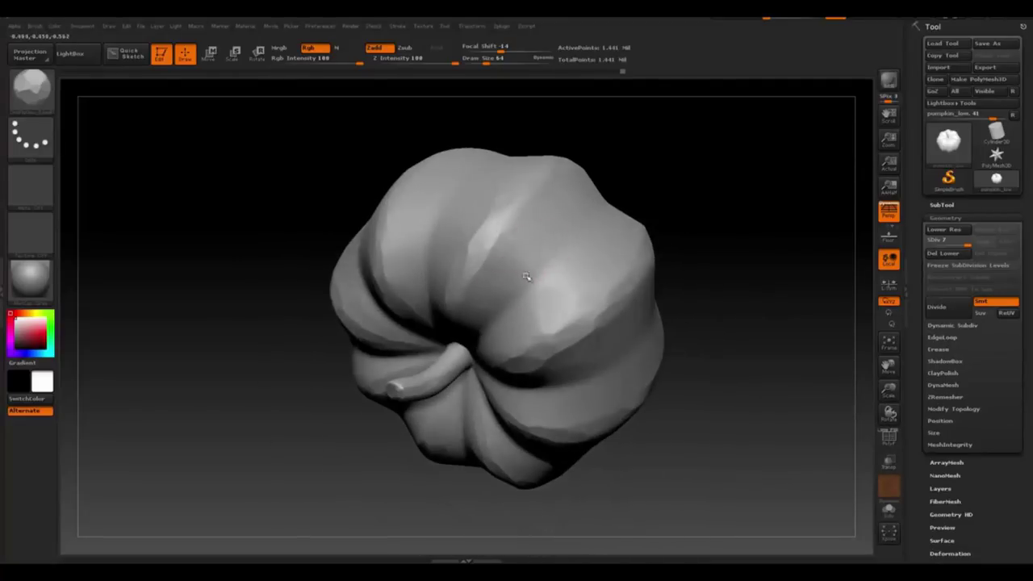
mouse_move(573, 185)
right_down()
mouse_move(544, 250)
mouse_move(509, 231)
right_up()
mouse_move(496, 189)
right_down()
mouse_move(459, 255)
mouse_move(426, 252)
mouse_move(415, 293)
mouse_move(428, 263)
mouse_move(470, 288)
mouse_move(461, 350)
mouse_move(583, 293)
mouse_move(486, 341)
mouse_move(413, 474)
right_up()
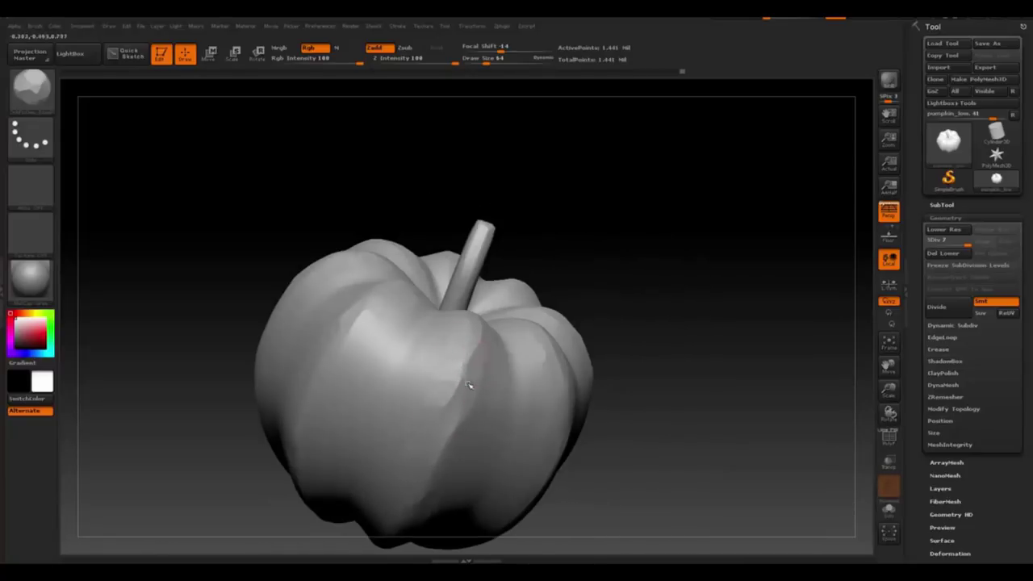
mouse_move(450, 380)
right_down()
mouse_move(522, 390)
mouse_move(495, 396)
right_up()
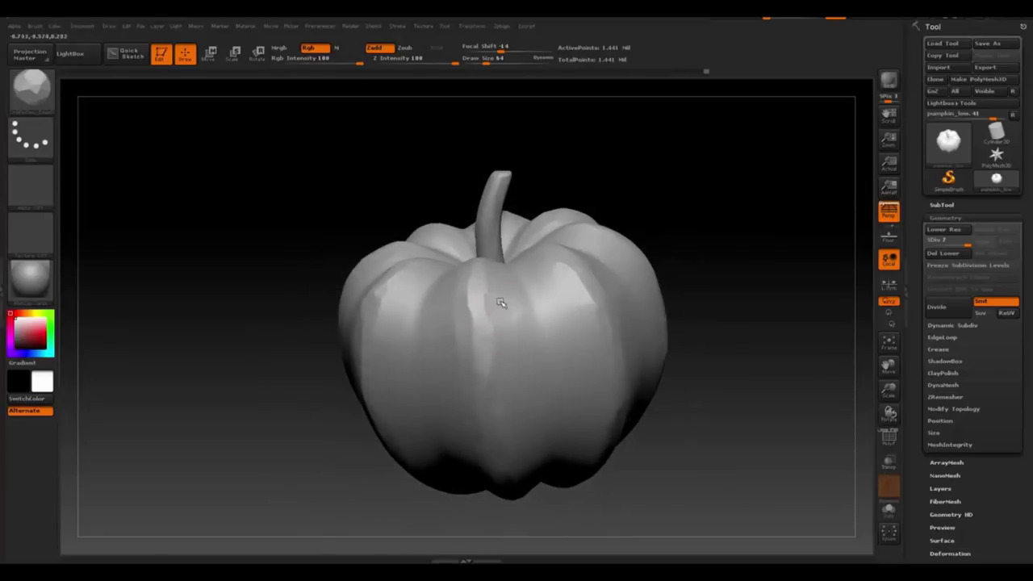
right_drag(500, 302, 510, 302)
mouse_move(497, 347)
right_down()
mouse_move(531, 230)
mouse_move(444, 202)
right_up()
key(comma)
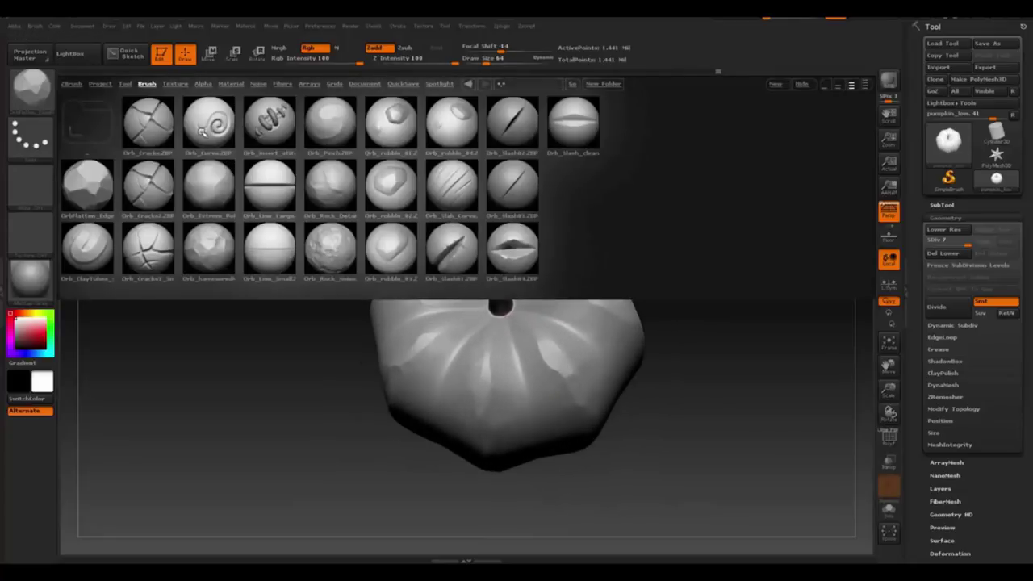
Load an Orb brush from LightBox and set its draw size to 86
double_click(202, 131)
key(comma)
key(comma)
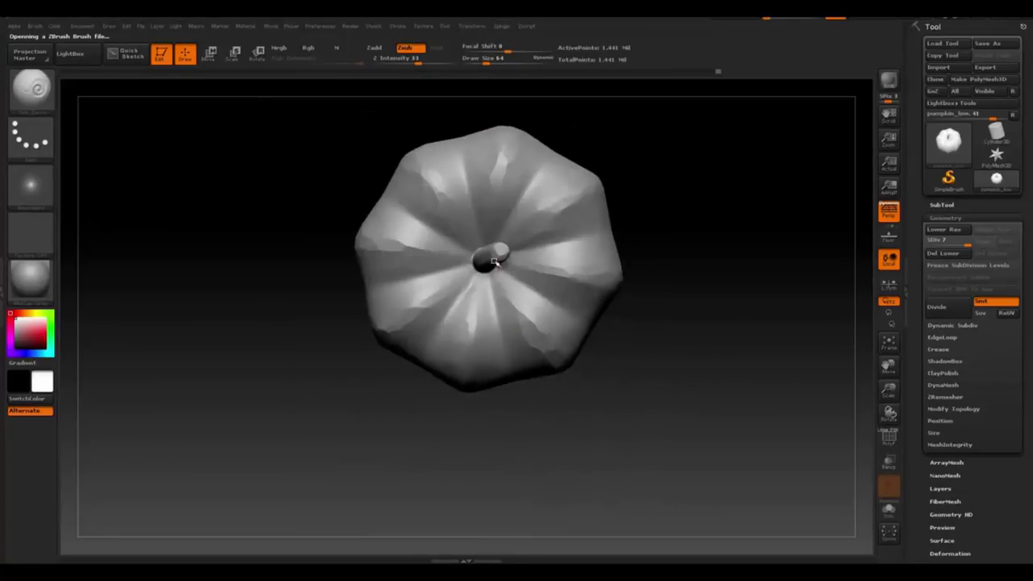
right_drag(468, 242, 529, 230)
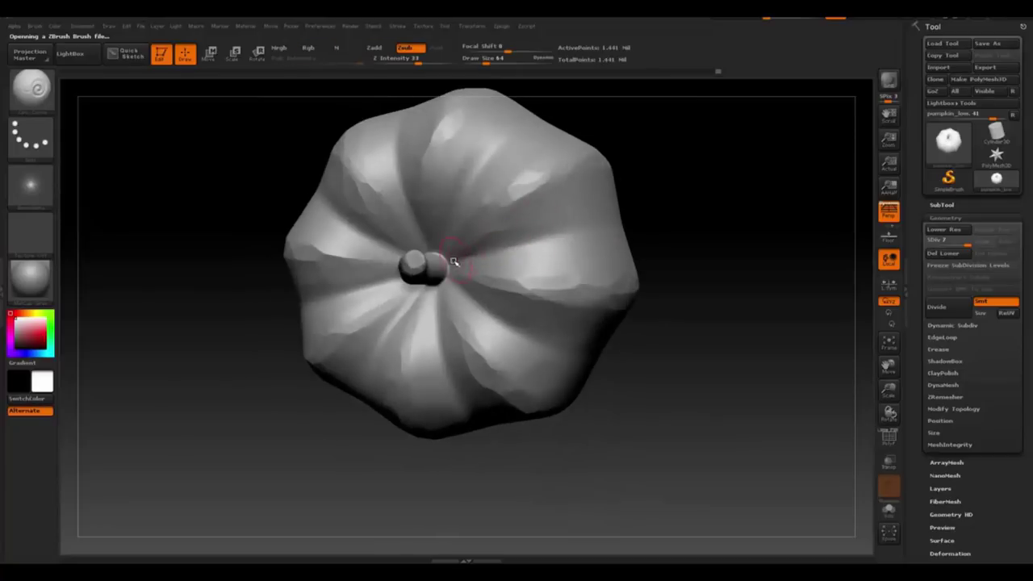
mouse_move(555, 242)
right_down()
mouse_move(605, 224)
mouse_move(570, 215)
mouse_move(489, 250)
right_up()
key(space)
drag(492, 250, 445, 265)
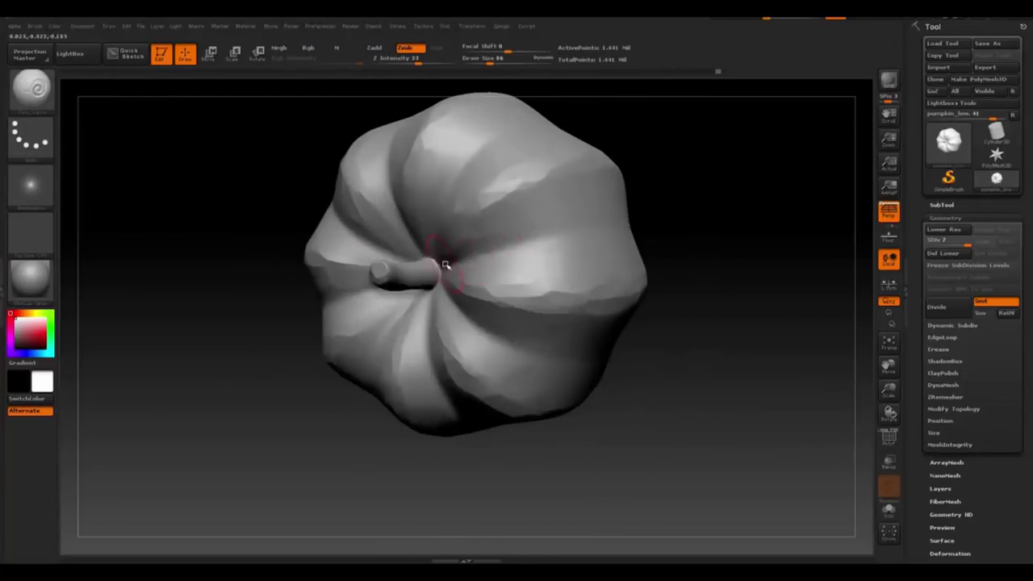
Work the rib creases around the stem from top-down and side views
right_drag(578, 238, 631, 225)
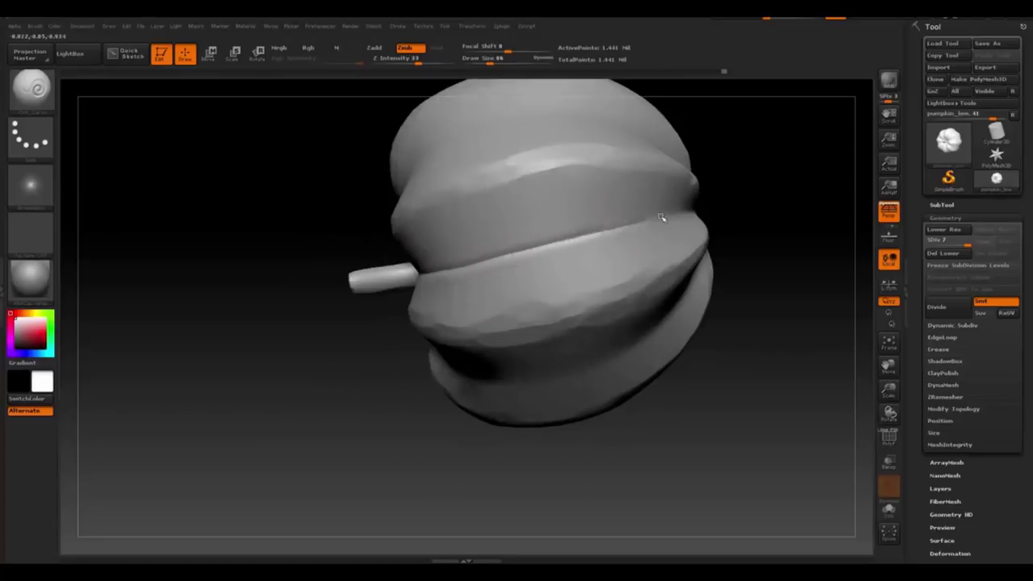
mouse_move(562, 242)
right_down()
mouse_move(581, 161)
mouse_move(553, 143)
mouse_move(576, 277)
mouse_move(585, 268)
mouse_move(565, 275)
mouse_move(565, 232)
mouse_move(544, 336)
mouse_move(547, 247)
mouse_move(565, 267)
mouse_move(615, 276)
mouse_move(602, 255)
mouse_move(538, 261)
mouse_move(576, 216)
mouse_move(627, 184)
mouse_move(658, 192)
mouse_move(618, 189)
mouse_move(595, 224)
right_up()
right_drag(512, 175, 443, 253)
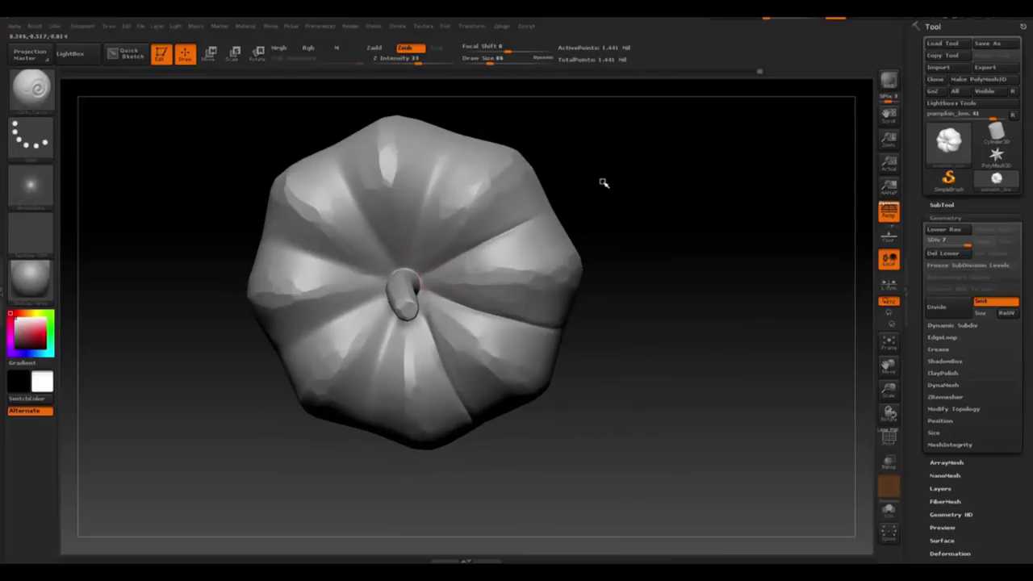
right_drag(441, 261, 501, 240)
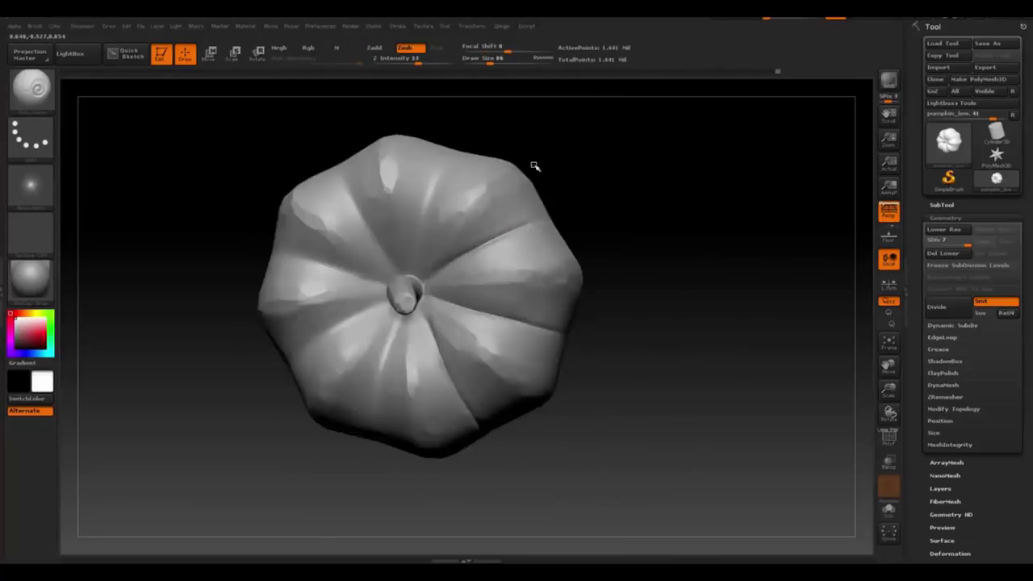
mouse_move(533, 166)
mouse_down()
mouse_move(535, 240)
mouse_move(477, 288)
mouse_move(437, 303)
mouse_up()
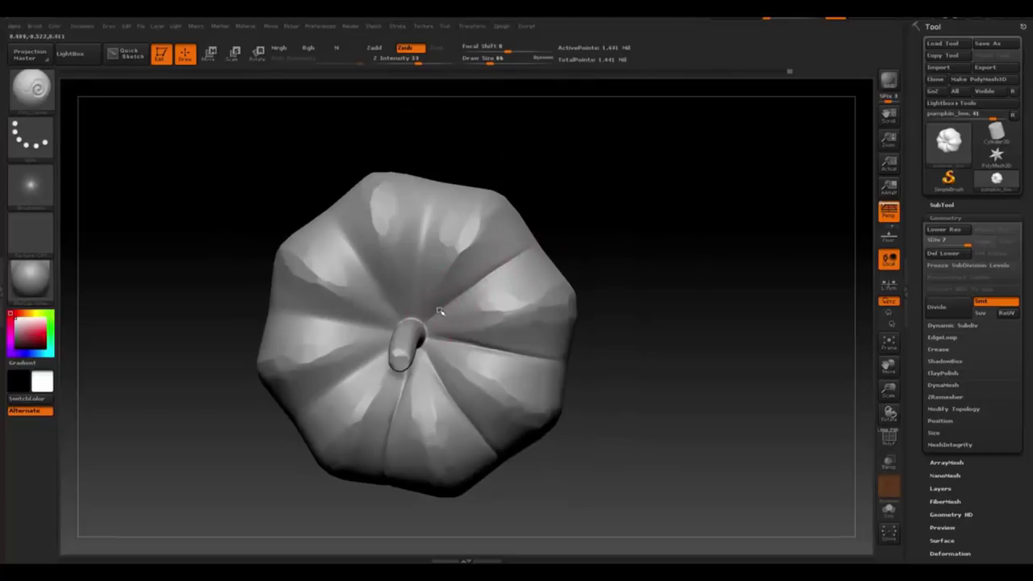
drag(442, 313, 526, 243)
mouse_move(581, 214)
mouse_down()
mouse_move(489, 242)
mouse_move(534, 253)
mouse_up()
mouse_move(558, 210)
mouse_down()
mouse_move(535, 266)
mouse_move(432, 290)
mouse_up()
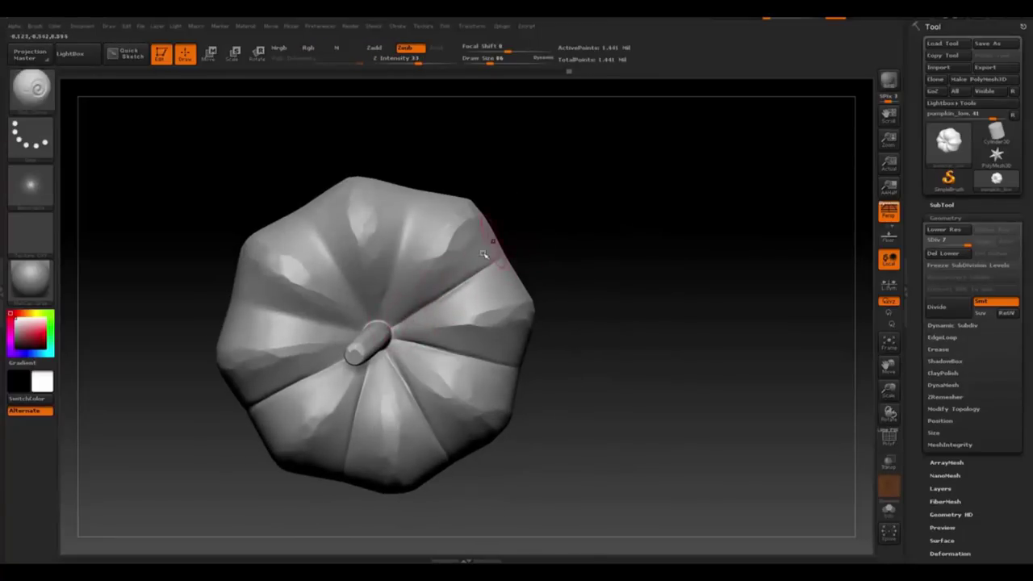
Refine the top creases from new angles, then switch brushes with B, C
mouse_move(483, 255)
mouse_down()
mouse_move(491, 215)
mouse_move(473, 277)
mouse_move(460, 243)
mouse_up()
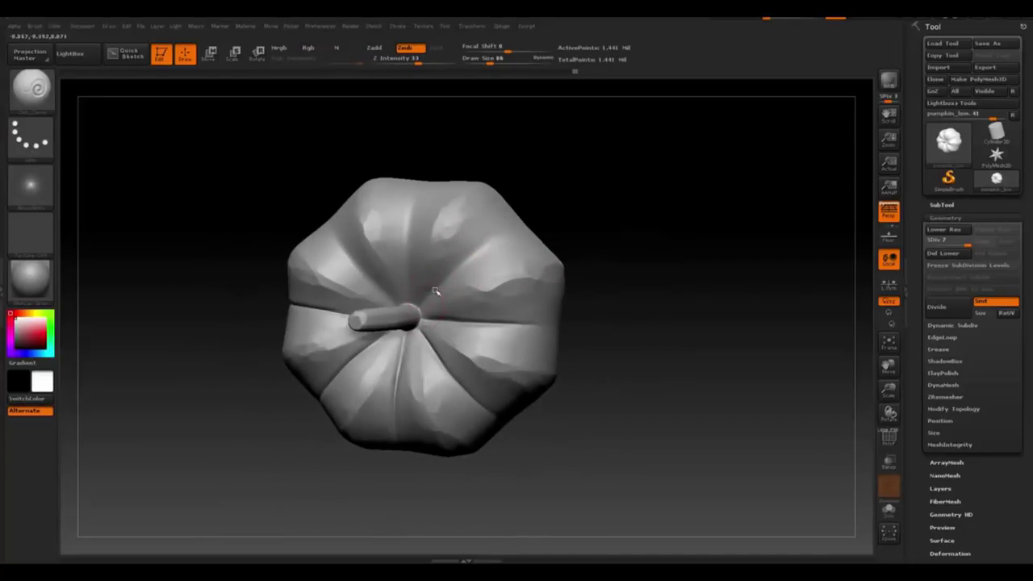
mouse_move(457, 257)
mouse_down()
mouse_move(453, 276)
mouse_move(546, 207)
mouse_up()
mouse_move(479, 235)
mouse_down()
mouse_move(473, 221)
mouse_move(452, 286)
mouse_move(407, 298)
mouse_move(445, 266)
mouse_move(430, 231)
mouse_move(484, 236)
mouse_move(392, 326)
mouse_up()
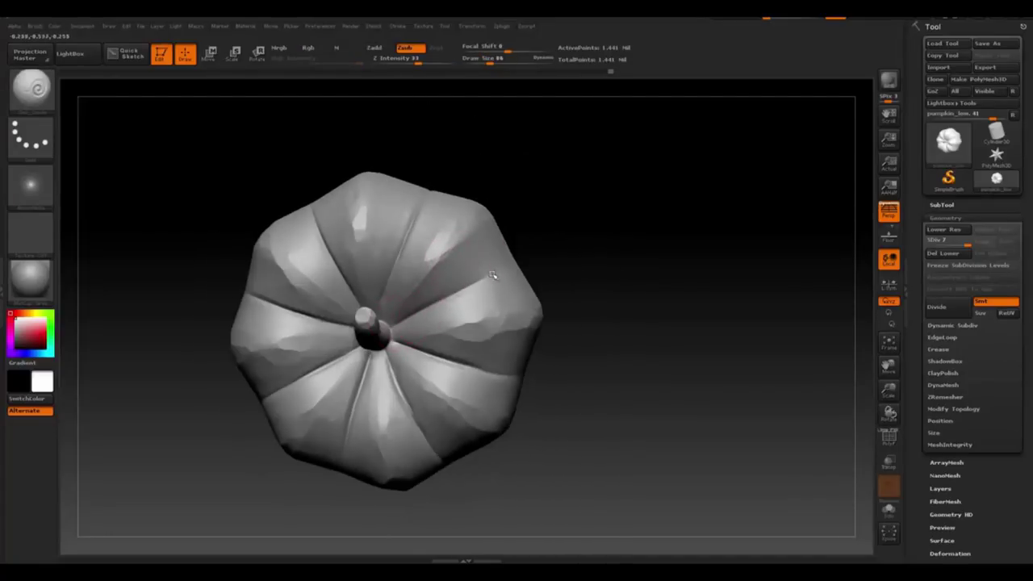
mouse_move(497, 255)
mouse_down()
mouse_move(550, 243)
mouse_move(516, 240)
mouse_move(518, 315)
mouse_move(492, 277)
mouse_move(535, 275)
mouse_up()
key(b)
key(c)
key(b)
Zoom in close and orbit to inspect the pumpkin's side grooves and seams
ctrl+right_drag(535, 275, 589, 269)
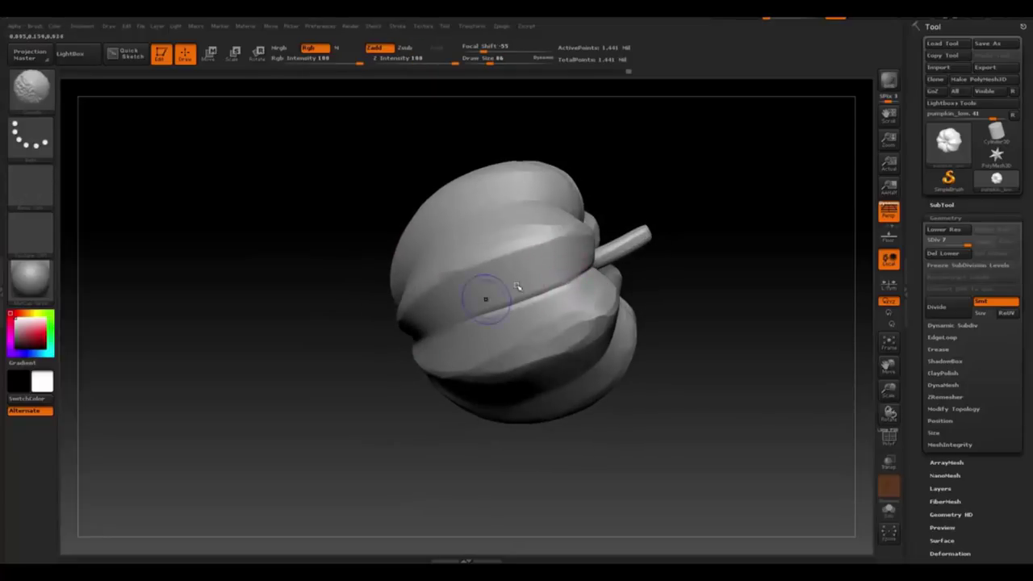
right_drag(517, 287, 576, 242)
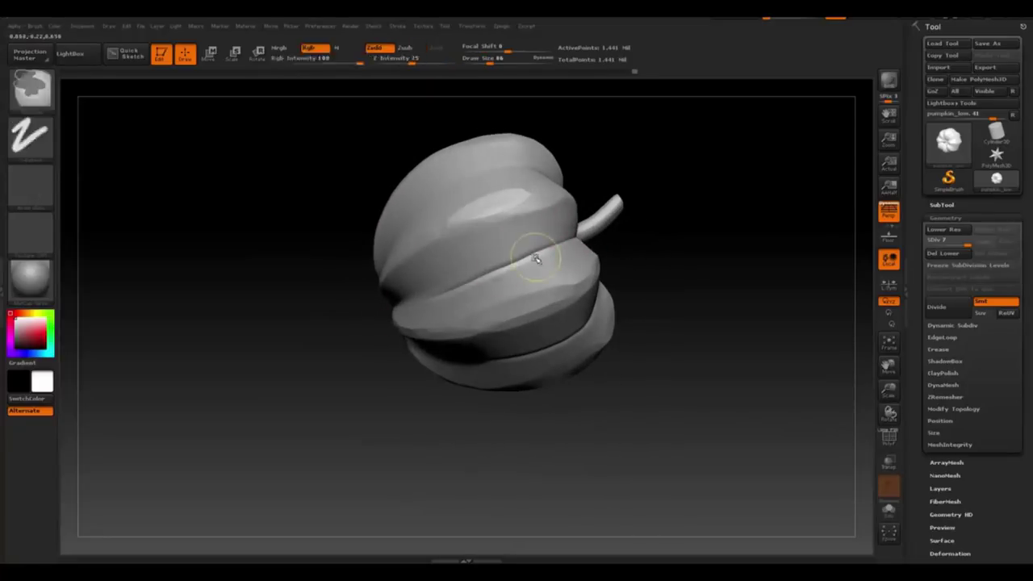
right_drag(471, 276, 551, 234)
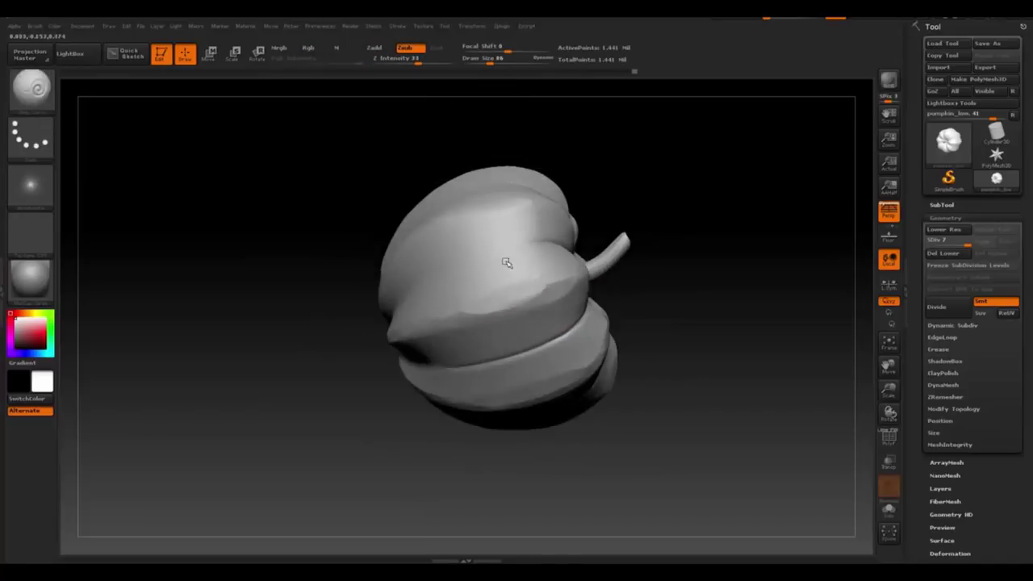
mouse_move(438, 272)
right_down()
mouse_move(490, 184)
mouse_move(519, 224)
mouse_move(545, 230)
right_up()
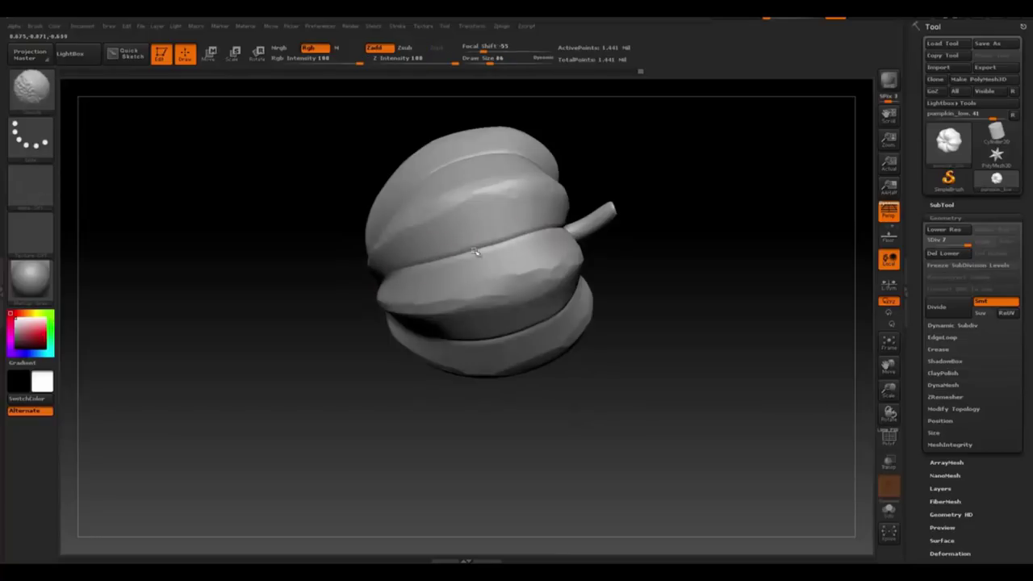
mouse_move(469, 253)
right_down()
mouse_move(521, 244)
mouse_move(473, 166)
mouse_move(519, 246)
right_up()
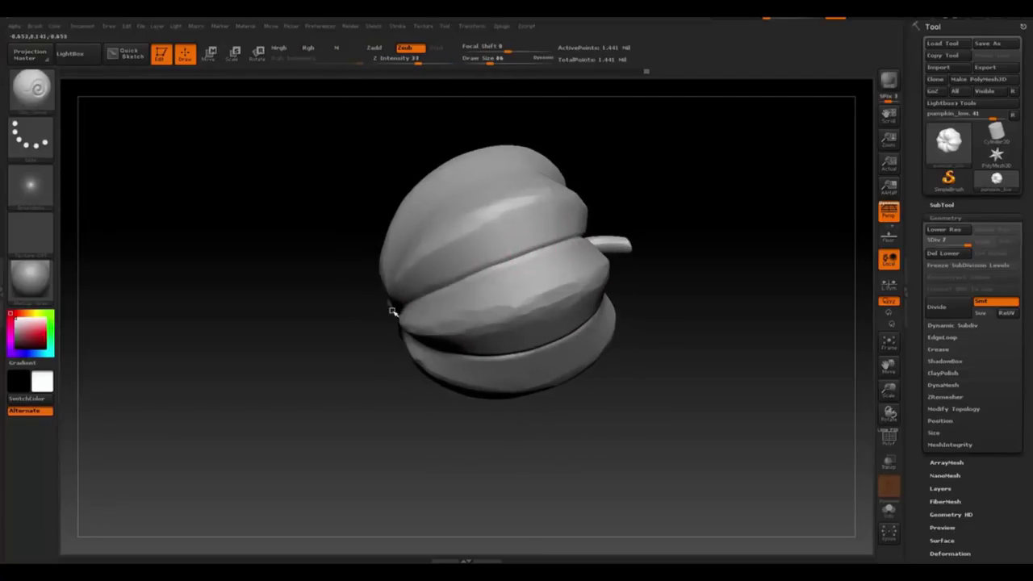
mouse_move(460, 275)
right_down()
mouse_move(472, 249)
mouse_move(473, 272)
mouse_move(535, 219)
mouse_move(582, 220)
mouse_move(511, 243)
mouse_move(509, 233)
mouse_move(506, 261)
mouse_move(576, 213)
right_up()
Smooth along a rib seam with Shift, then check the pumpkin's underside
key(shift)
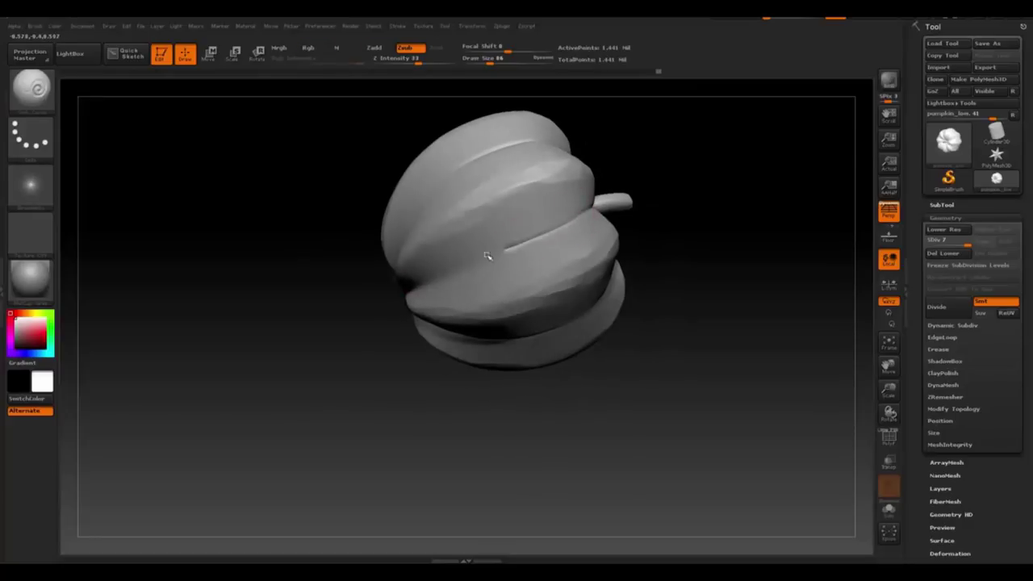
key(shift)
key(shift)
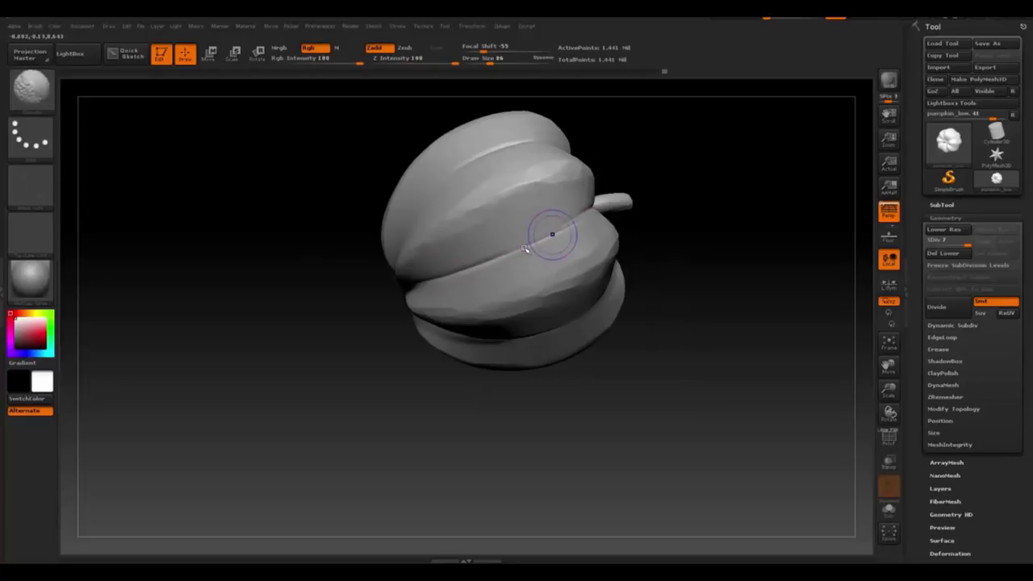
mouse_move(565, 230)
right_down()
mouse_move(525, 222)
mouse_move(553, 242)
mouse_move(523, 240)
right_up()
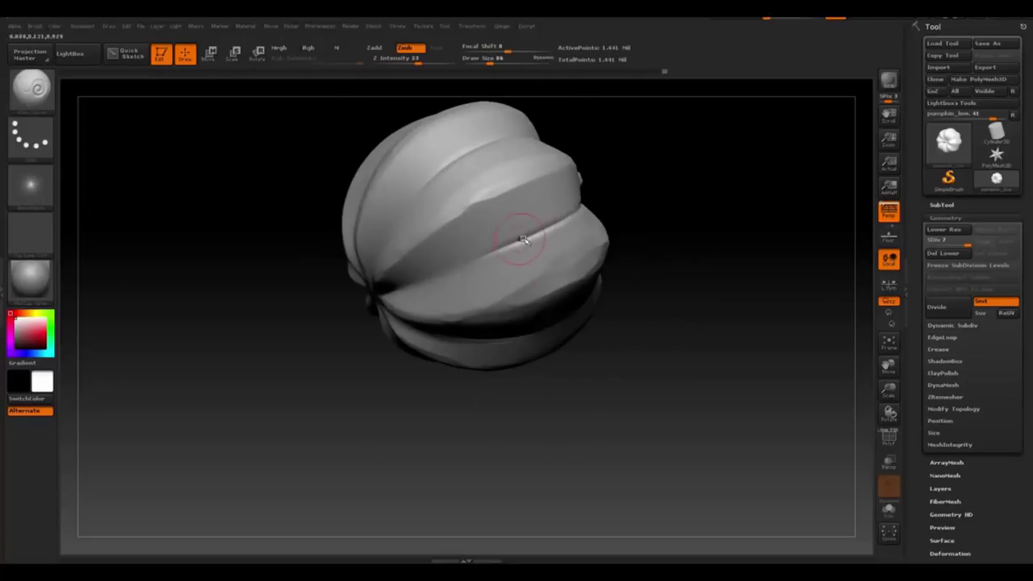
shift+drag(402, 281, 471, 259)
mouse_move(456, 269)
right_down()
mouse_move(484, 203)
mouse_move(525, 183)
right_up()
mouse_move(420, 218)
right_down()
mouse_move(468, 185)
mouse_move(435, 257)
mouse_move(417, 257)
mouse_move(490, 219)
mouse_move(622, 201)
mouse_move(565, 311)
mouse_move(548, 238)
mouse_move(599, 234)
right_up()
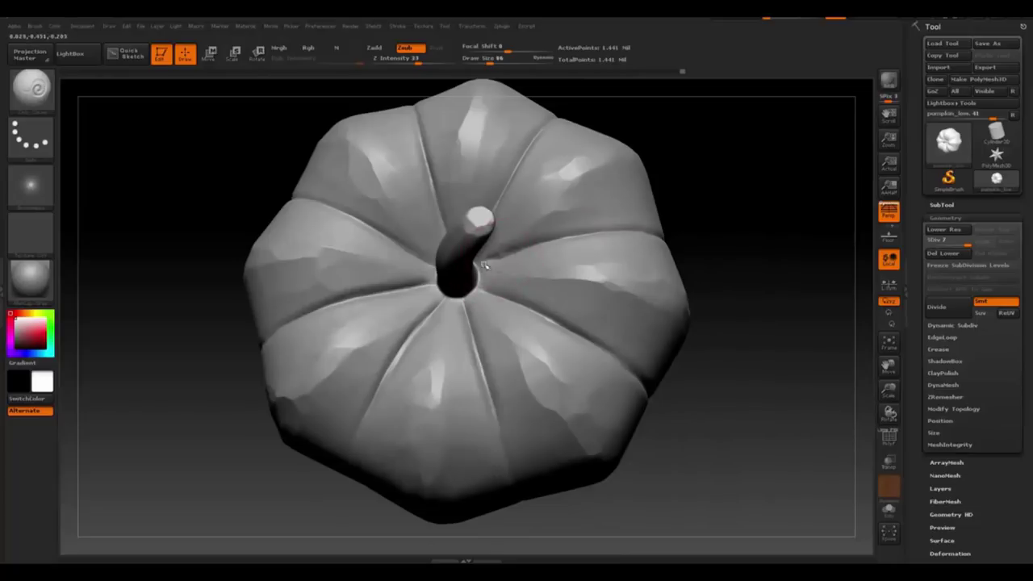
right_click(484, 265)
drag(565, 246, 517, 240)
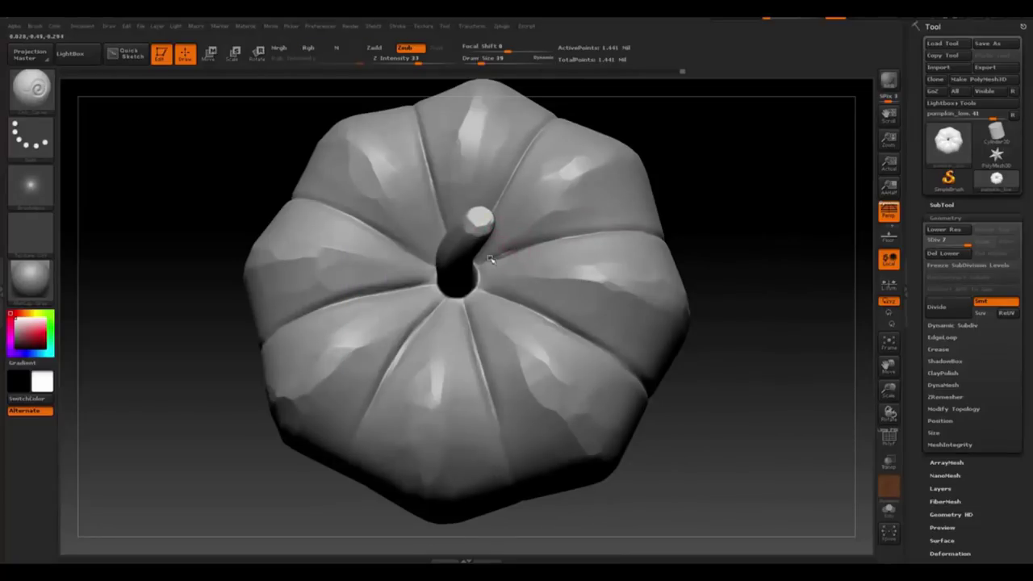
right_drag(598, 222, 574, 226)
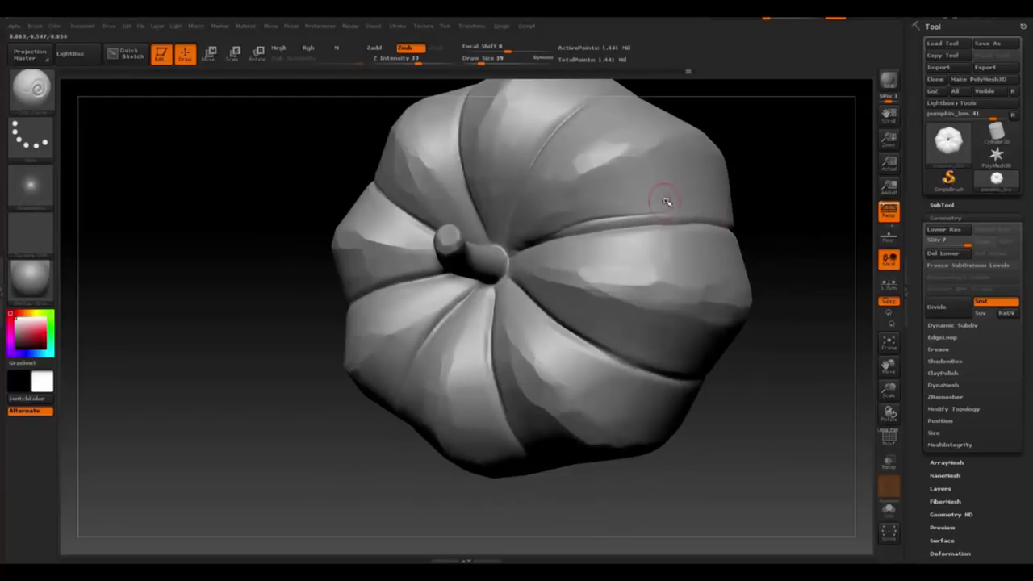
mouse_move(665, 202)
right_down()
mouse_move(590, 211)
mouse_move(590, 170)
mouse_move(615, 188)
mouse_move(588, 184)
right_up()
mouse_move(535, 219)
right_down()
mouse_move(625, 203)
mouse_move(662, 182)
right_up()
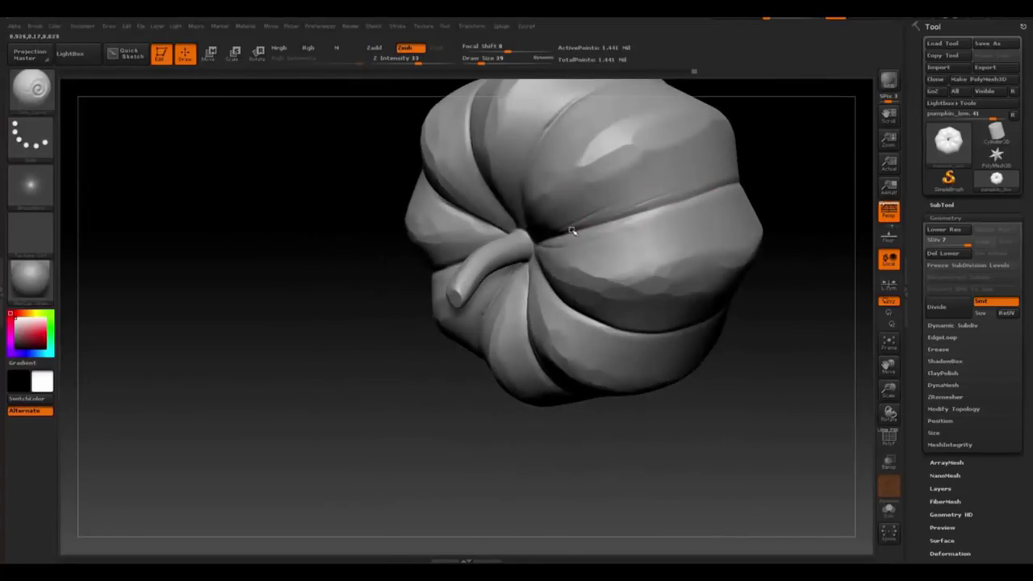
mouse_move(586, 202)
right_down()
mouse_move(528, 201)
mouse_move(594, 239)
mouse_move(600, 217)
mouse_move(657, 218)
right_up()
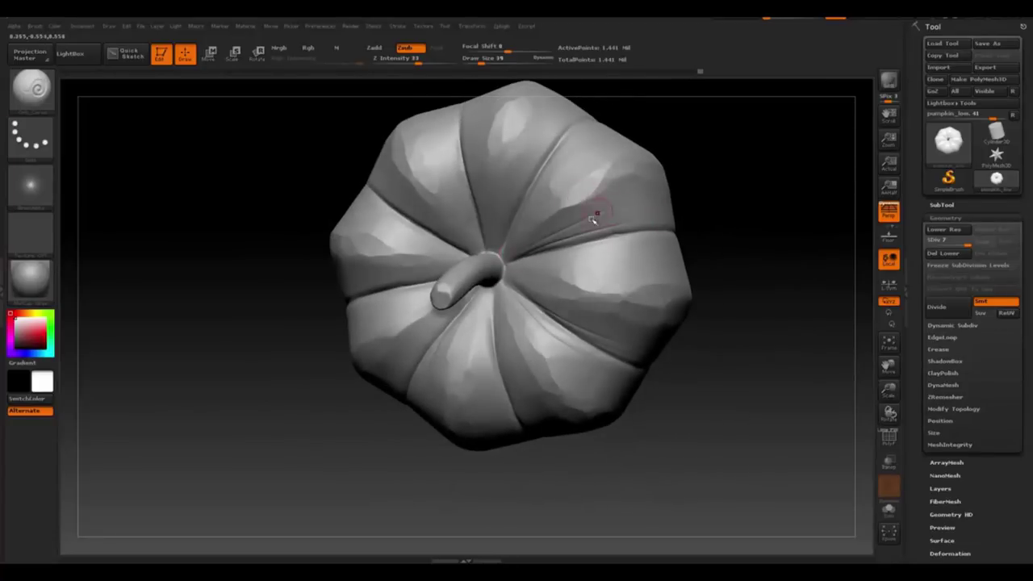
mouse_move(593, 219)
right_down()
mouse_move(572, 203)
mouse_move(583, 260)
mouse_move(619, 213)
right_up()
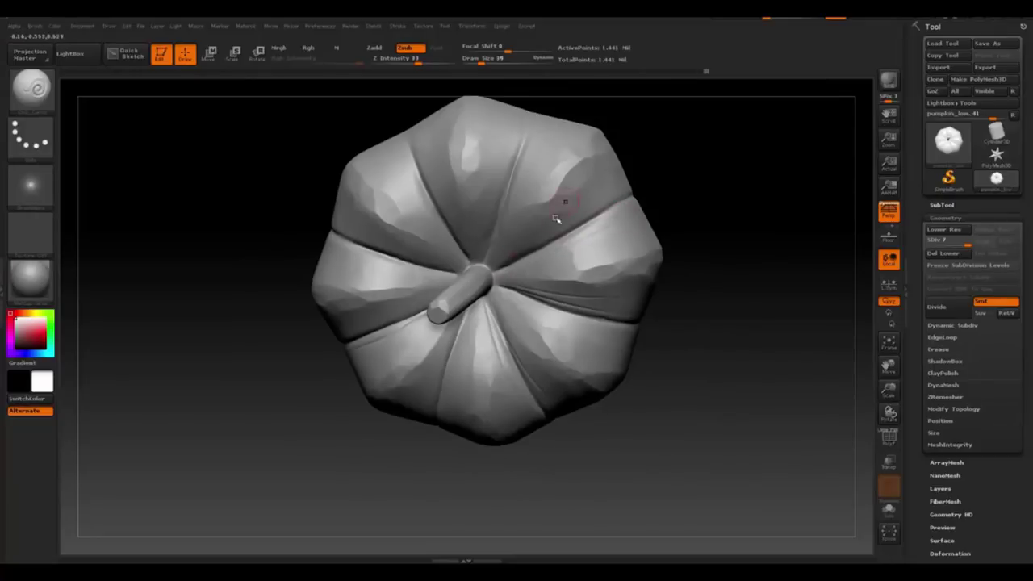
mouse_move(556, 218)
right_down()
mouse_move(544, 215)
mouse_move(579, 232)
right_up()
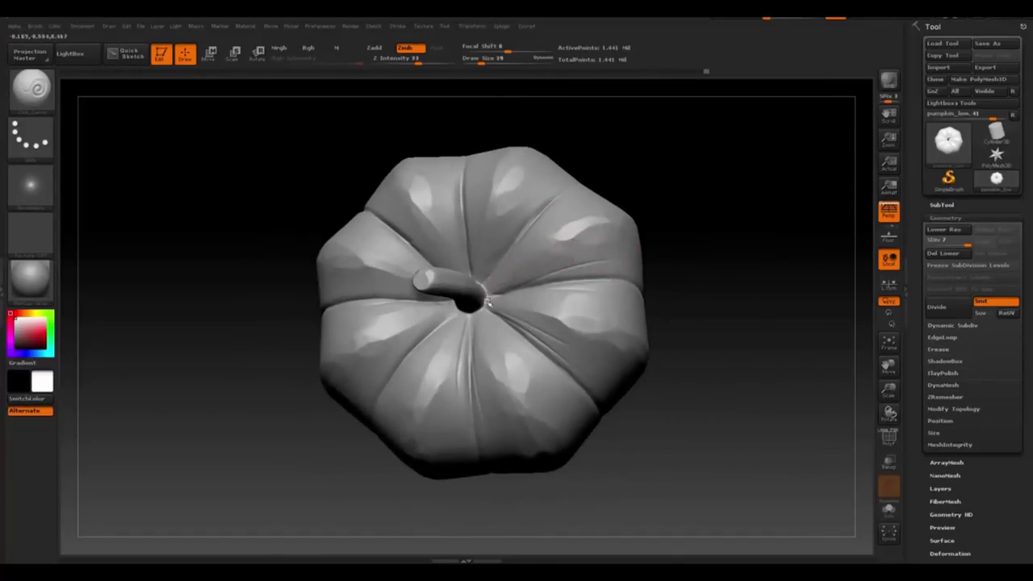
mouse_move(526, 226)
right_down()
mouse_move(551, 199)
mouse_move(526, 243)
mouse_move(610, 243)
right_up()
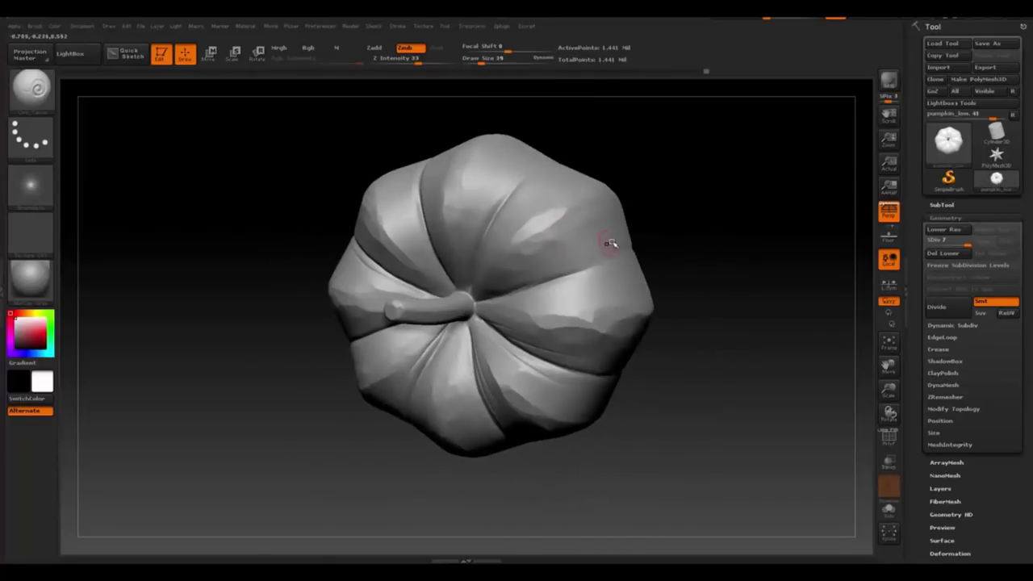
mouse_move(473, 302)
right_down()
mouse_move(599, 226)
mouse_move(606, 155)
mouse_move(532, 243)
right_up()
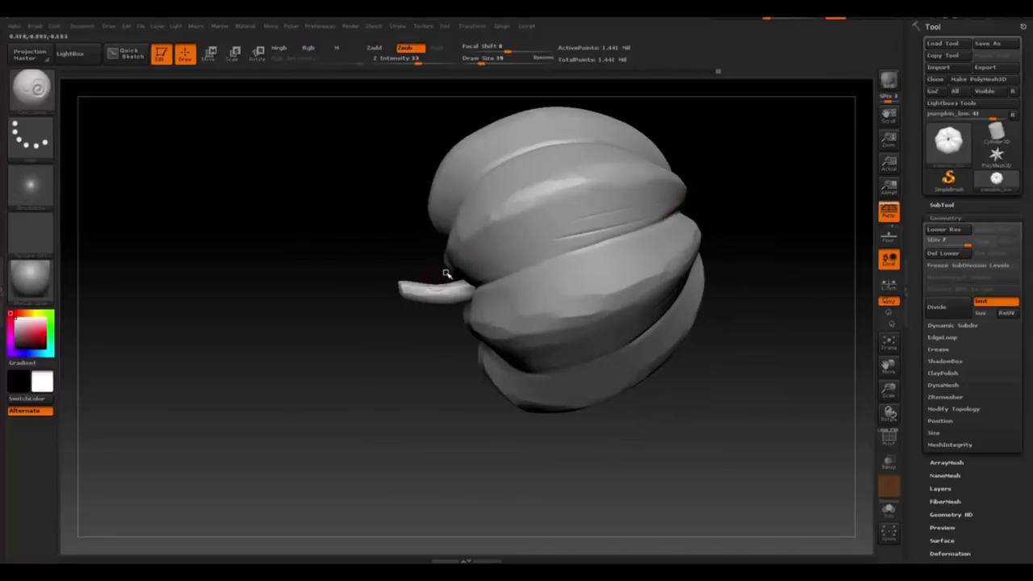
mouse_move(529, 219)
right_down()
mouse_move(493, 242)
mouse_move(461, 226)
mouse_move(467, 284)
mouse_move(598, 218)
right_up()
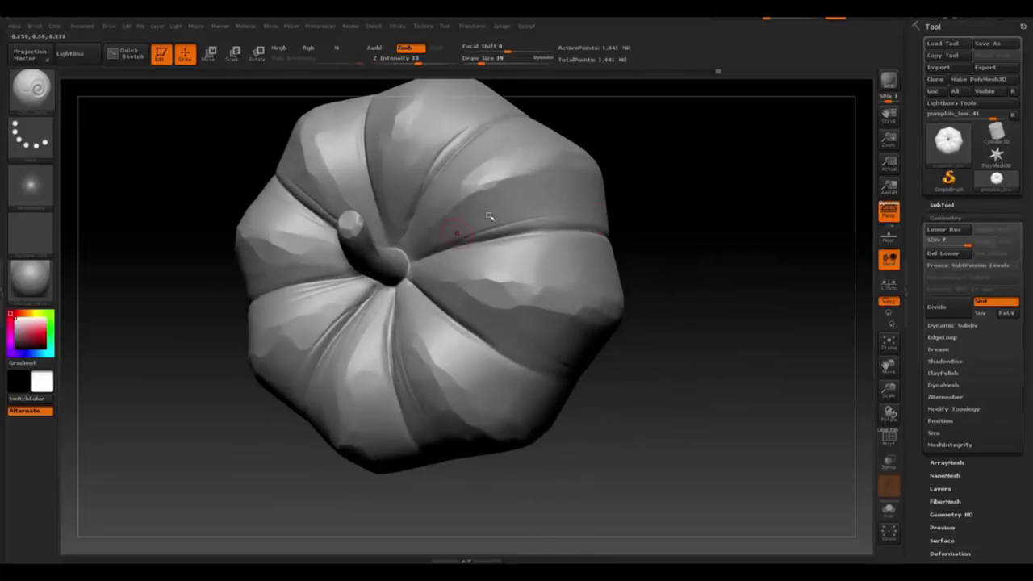
mouse_move(488, 216)
right_down()
mouse_move(554, 185)
mouse_move(496, 231)
mouse_move(638, 216)
mouse_move(595, 191)
mouse_move(556, 226)
mouse_move(571, 288)
mouse_move(503, 268)
mouse_move(526, 325)
mouse_move(558, 282)
mouse_move(532, 258)
right_up()
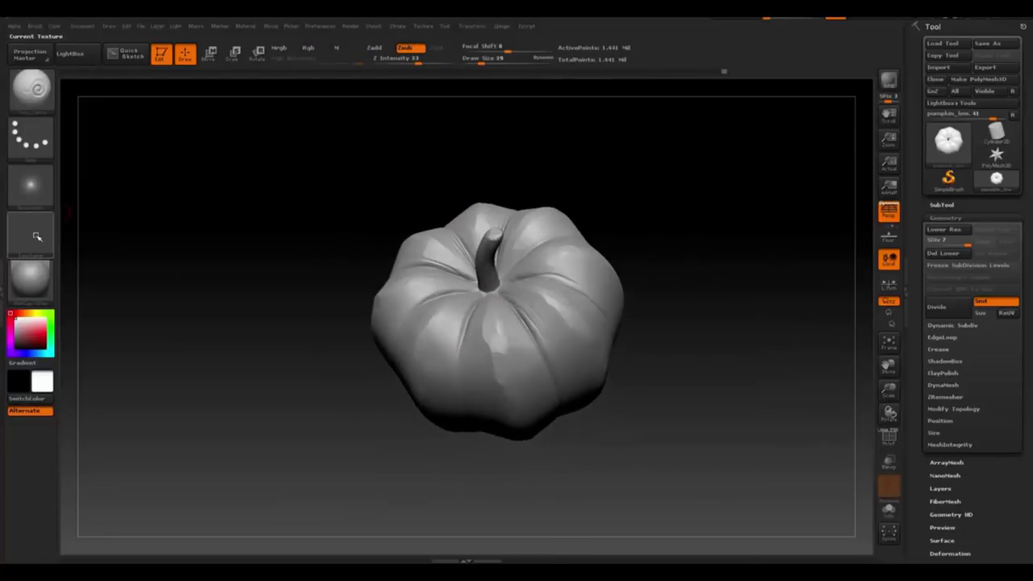
Apply a MatCap material to the pumpkin
click(31, 277)
click(721, 349)
mouse_move(581, 307)
right_down()
mouse_move(560, 293)
mouse_move(618, 306)
mouse_move(535, 270)
mouse_move(532, 294)
mouse_move(501, 297)
right_up()
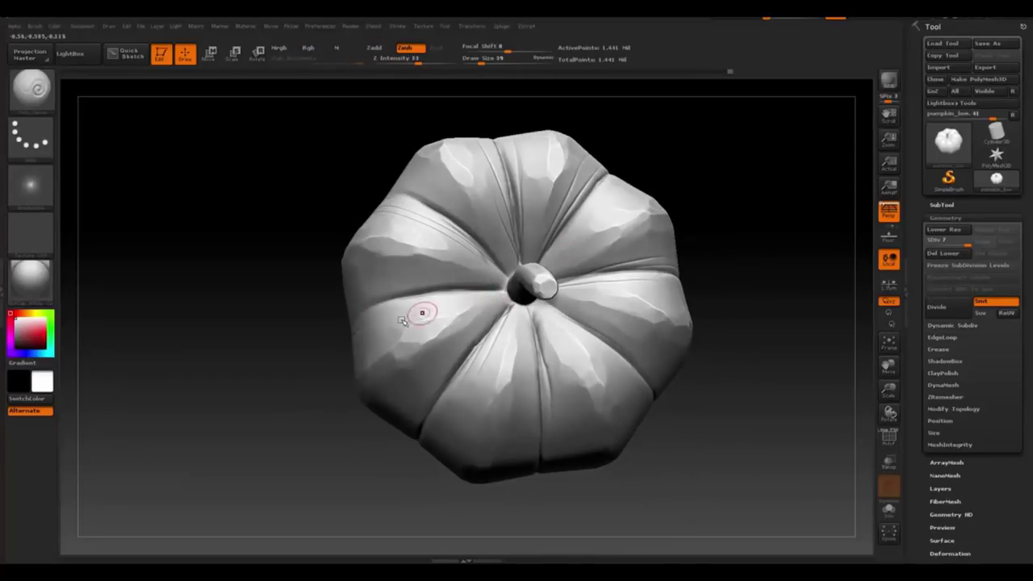
mouse_move(367, 311)
right_down()
mouse_move(478, 345)
mouse_move(525, 270)
mouse_move(576, 254)
right_up()
Carve and deepen a crease across the upper pumpkin, then inspect it from several angles
right_click(543, 260)
right_click(505, 260)
right_drag(645, 244, 474, 235)
drag(643, 207, 487, 225)
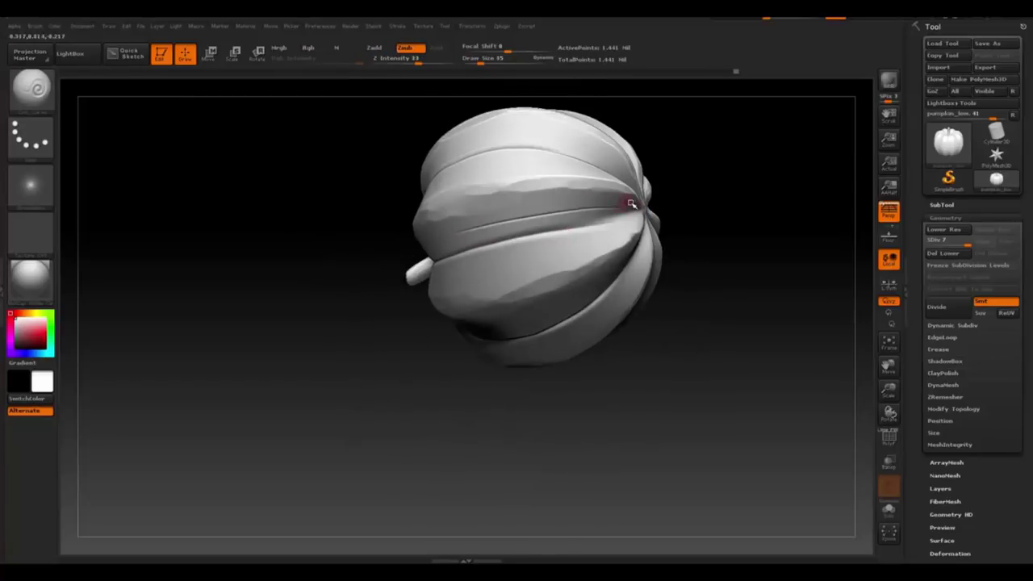
drag(627, 214, 533, 206)
right_drag(635, 215, 606, 231)
mouse_move(543, 200)
right_down()
mouse_move(576, 212)
mouse_move(659, 212)
right_up()
mouse_move(563, 221)
right_down()
mouse_move(611, 178)
mouse_move(622, 239)
mouse_move(554, 237)
mouse_move(565, 232)
mouse_move(547, 244)
mouse_move(573, 282)
right_up()
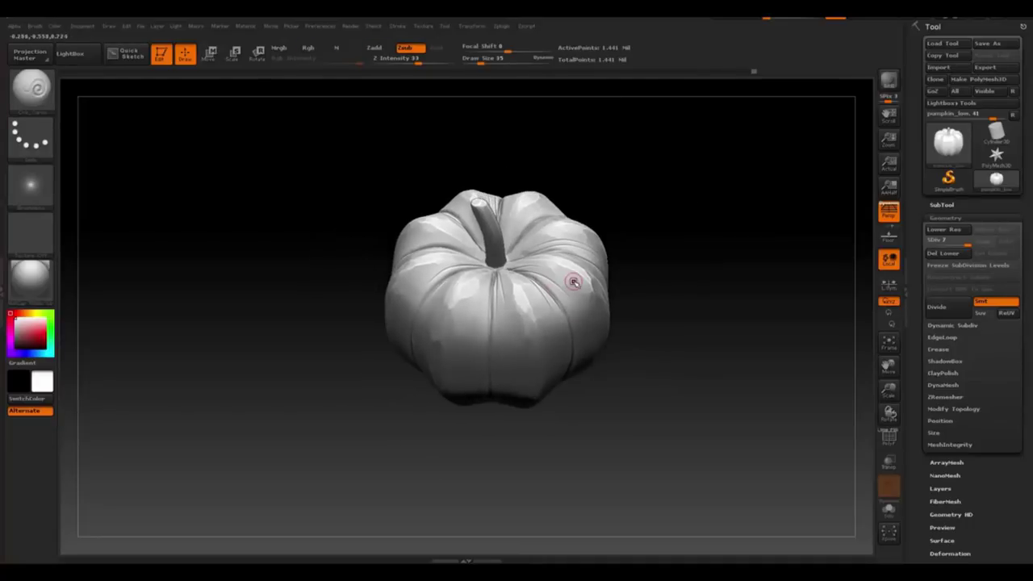
mouse_move(480, 263)
right_down()
mouse_move(571, 289)
mouse_move(543, 338)
right_up()
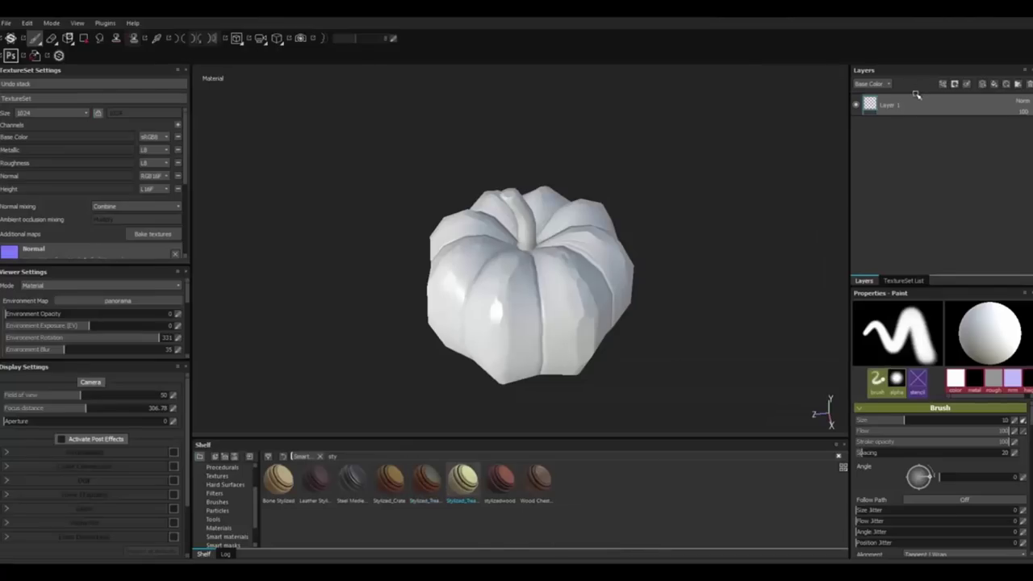
Apply the Stylized_TreasureChest_MAT smart material to the pumpkin and hide its spike and metal layers
drag(916, 94, 914, 96)
click(868, 105)
scroll(928, 186, down, 3)
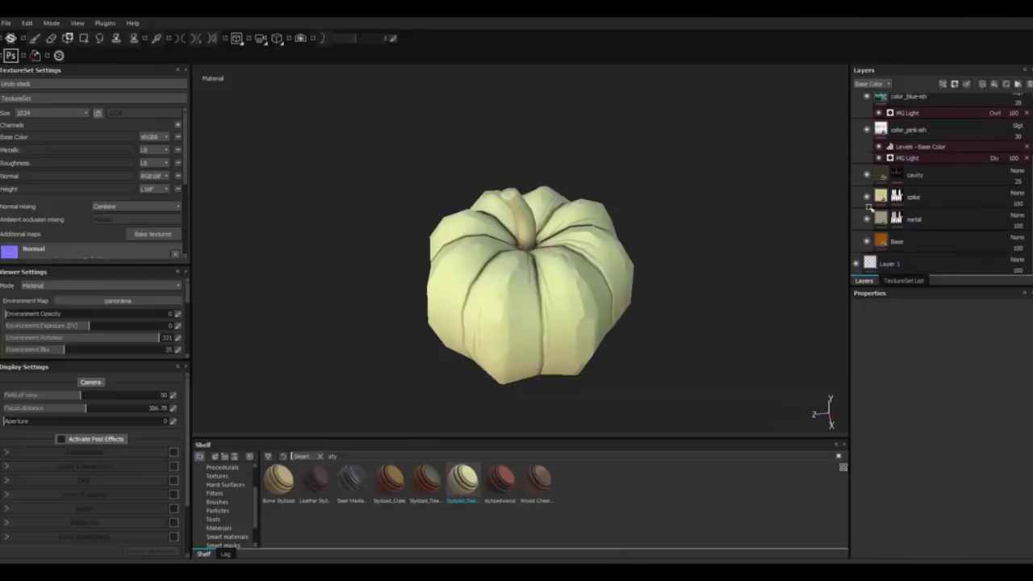
click(867, 196)
click(867, 218)
Tune the Base layer's base colour to a bright orange
click(881, 241)
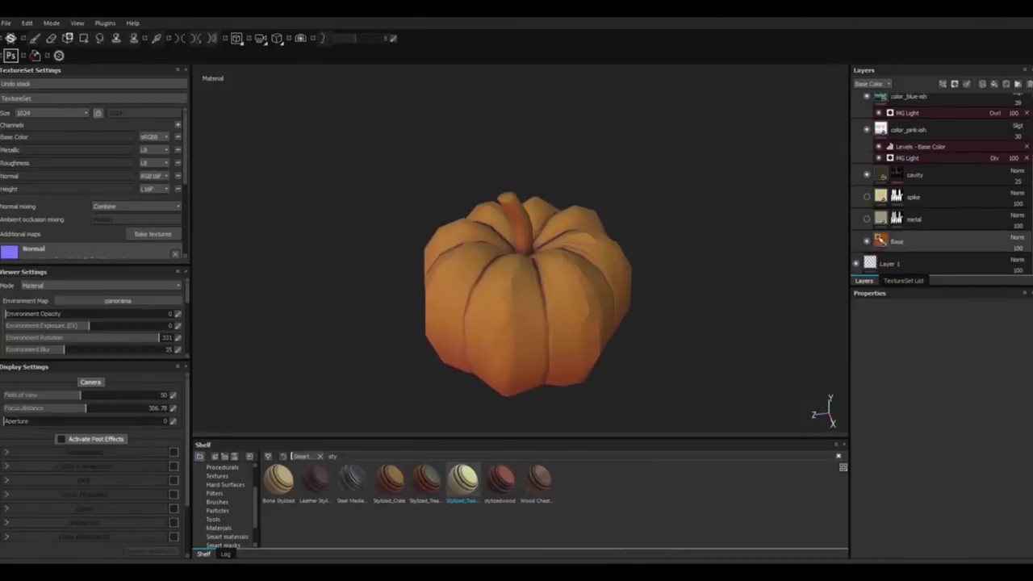
click(858, 479)
drag(946, 475, 945, 464)
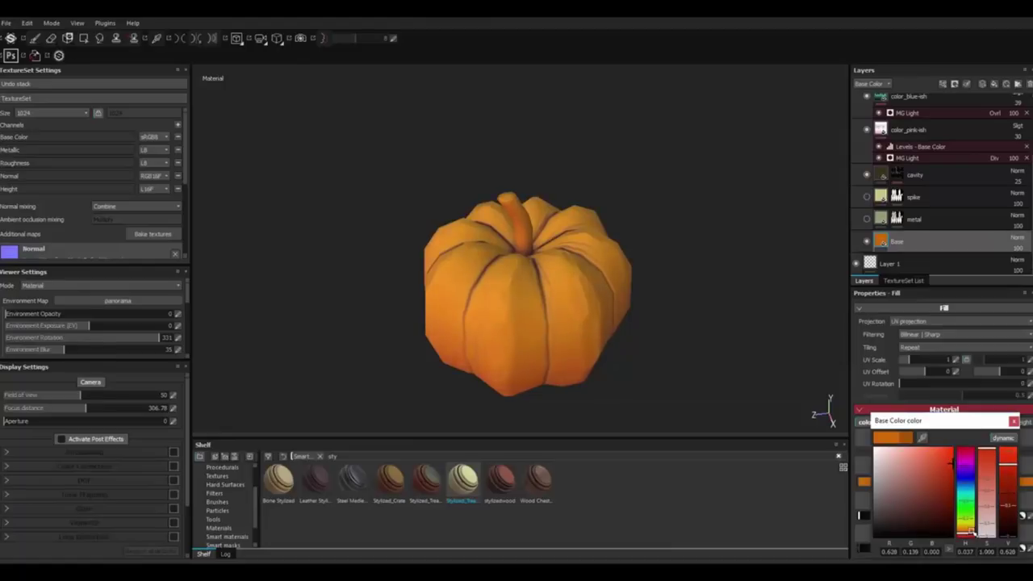
drag(974, 531, 975, 532)
alt+drag(665, 342, 626, 298)
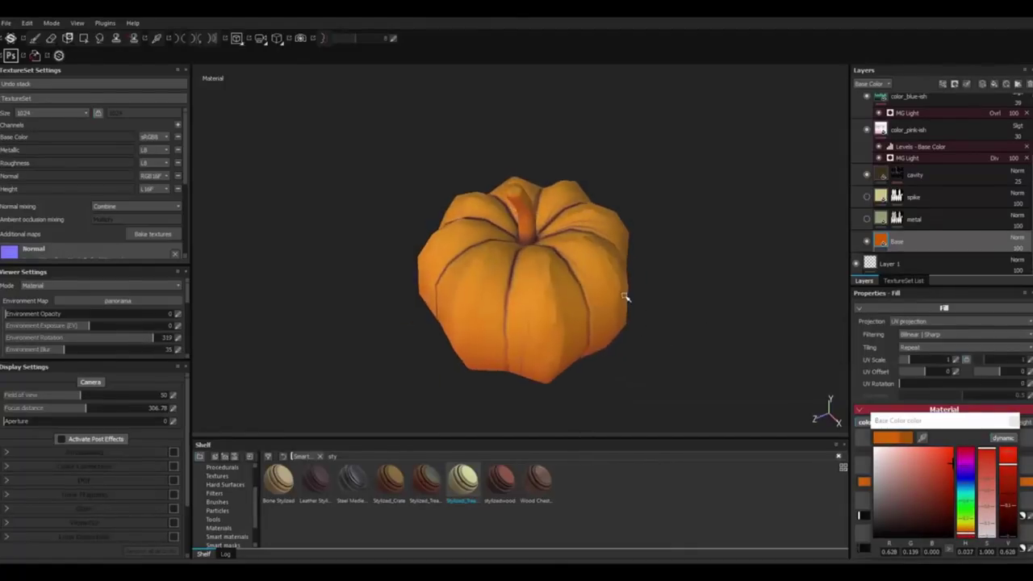
Select the occlusion layer and make its crevice tint a stronger red
key(c)
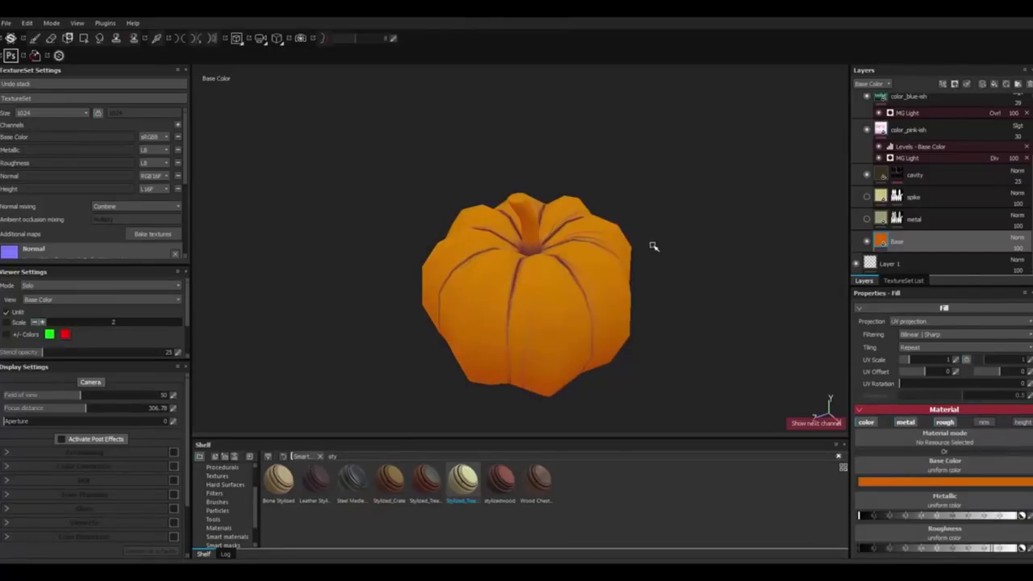
key(m)
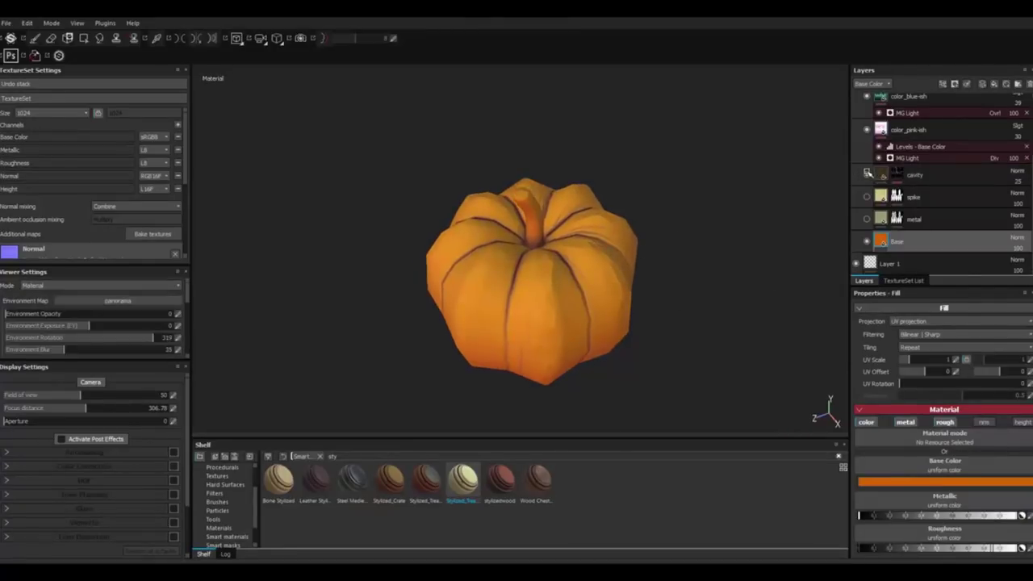
scroll(875, 172, up, 3)
click(916, 139)
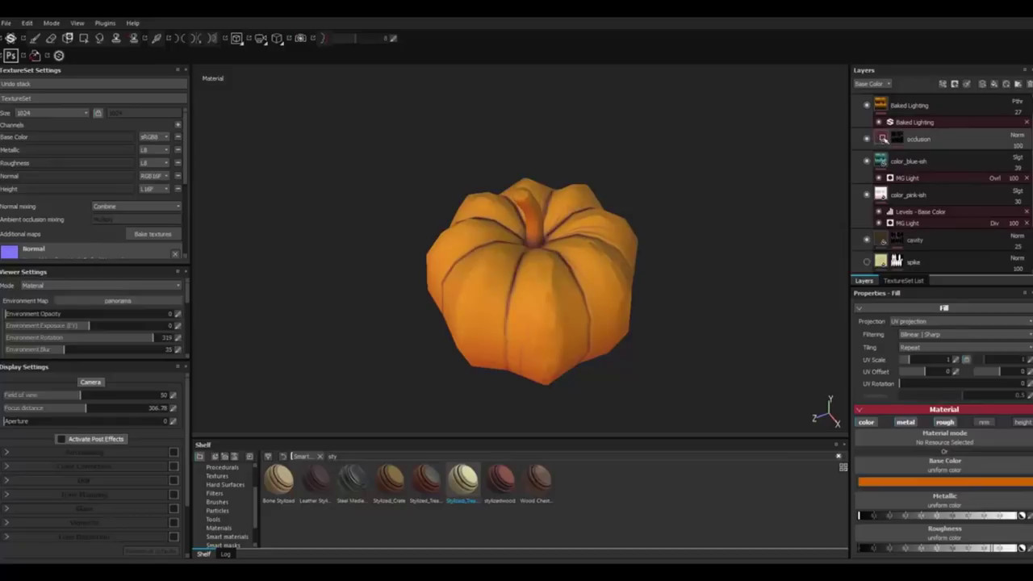
key(c)
click(896, 482)
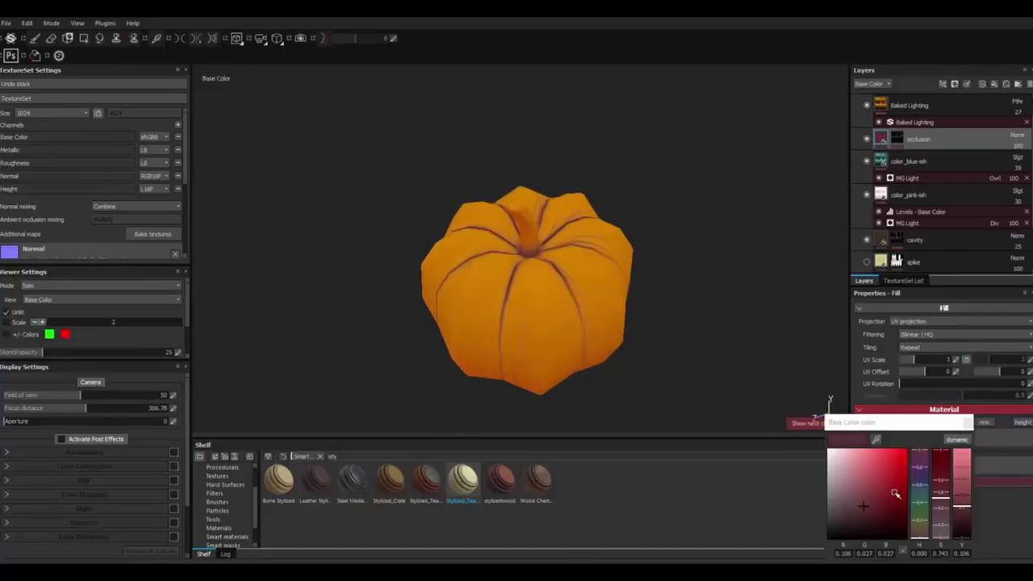
drag(890, 500, 893, 479)
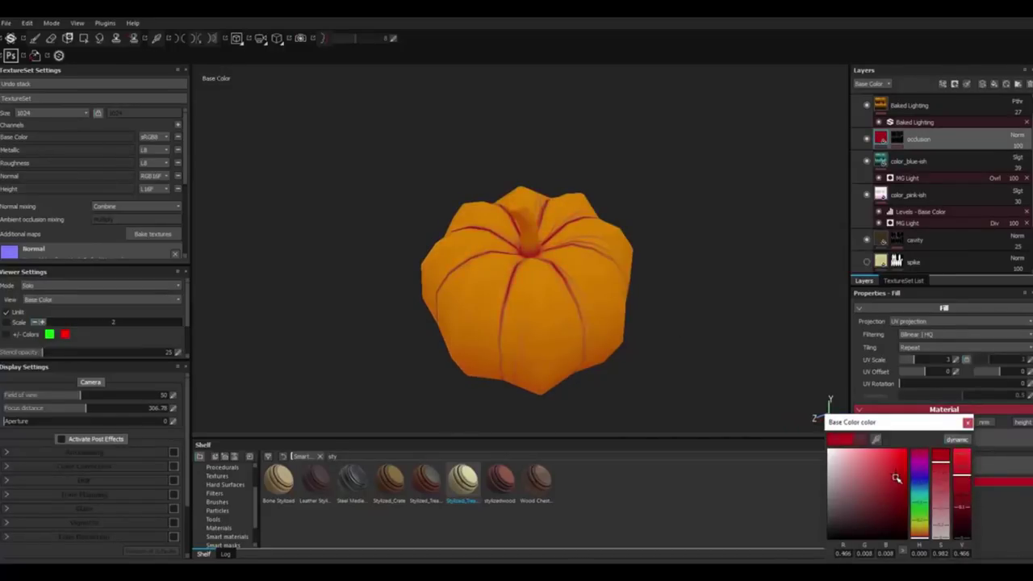
Settle the crevice tint on a slightly reddish dark orange, after trying purple
key(m)
drag(917, 466, 924, 476)
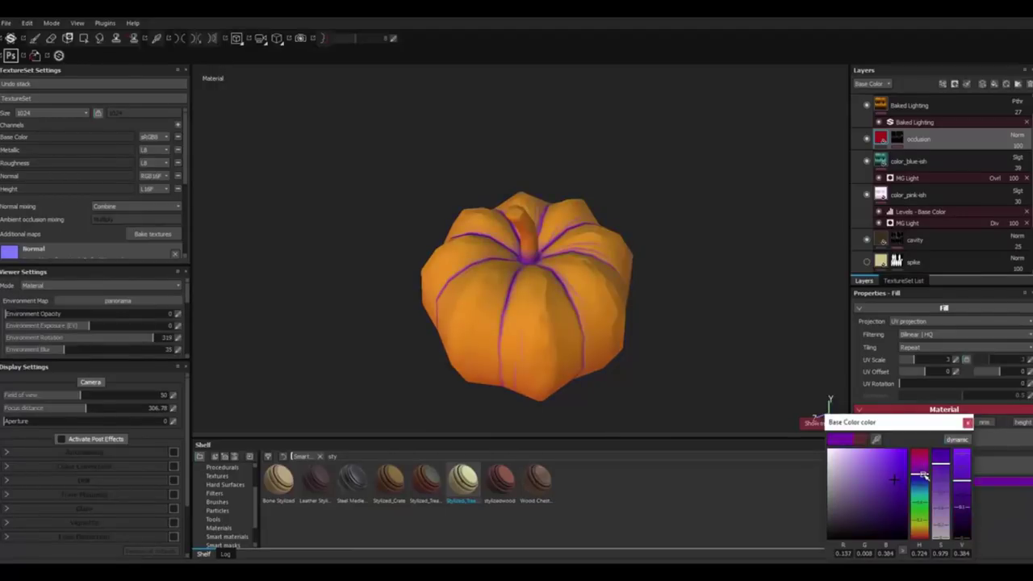
key(c)
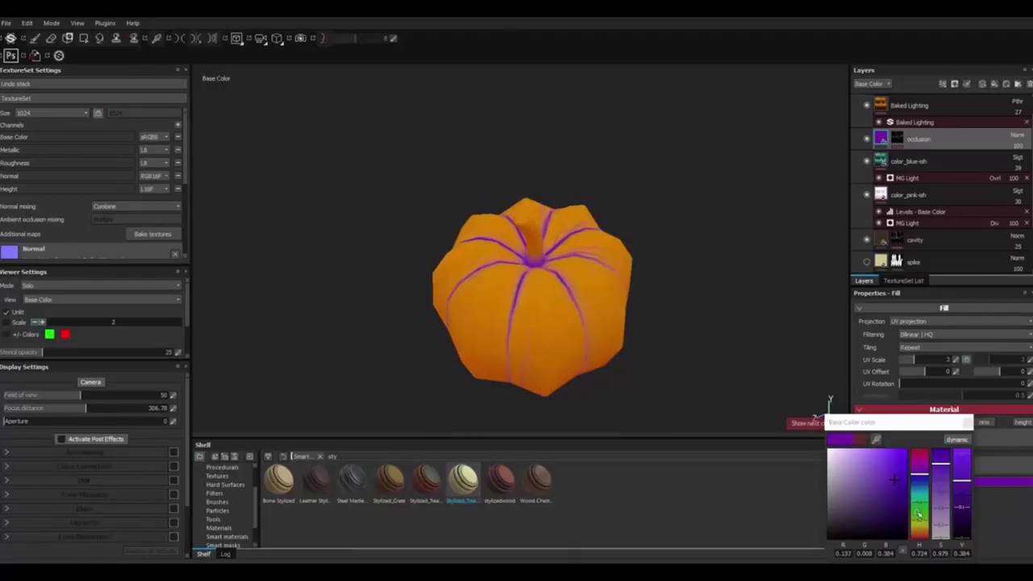
drag(918, 513, 920, 532)
click(896, 487)
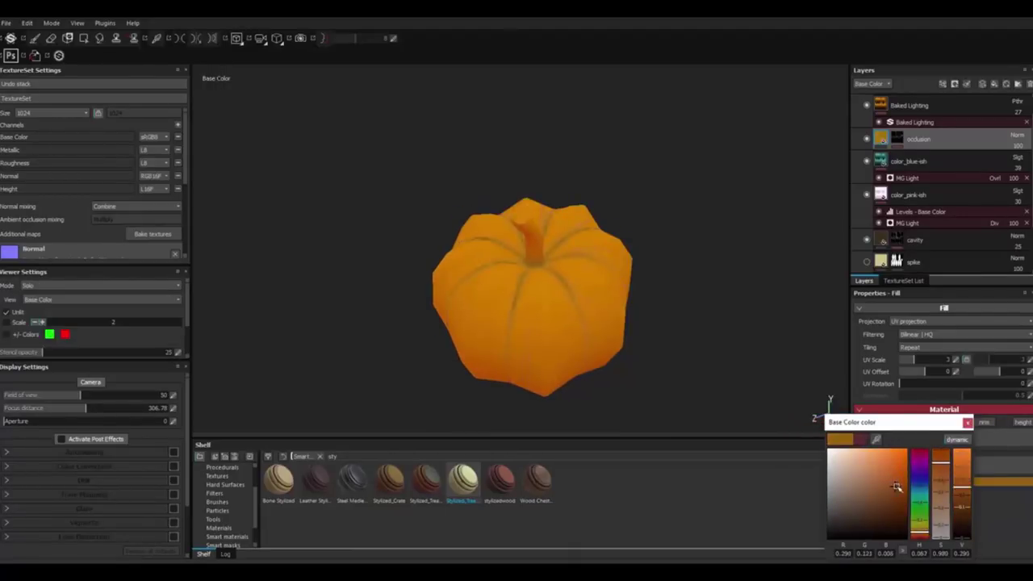
drag(921, 532, 924, 535)
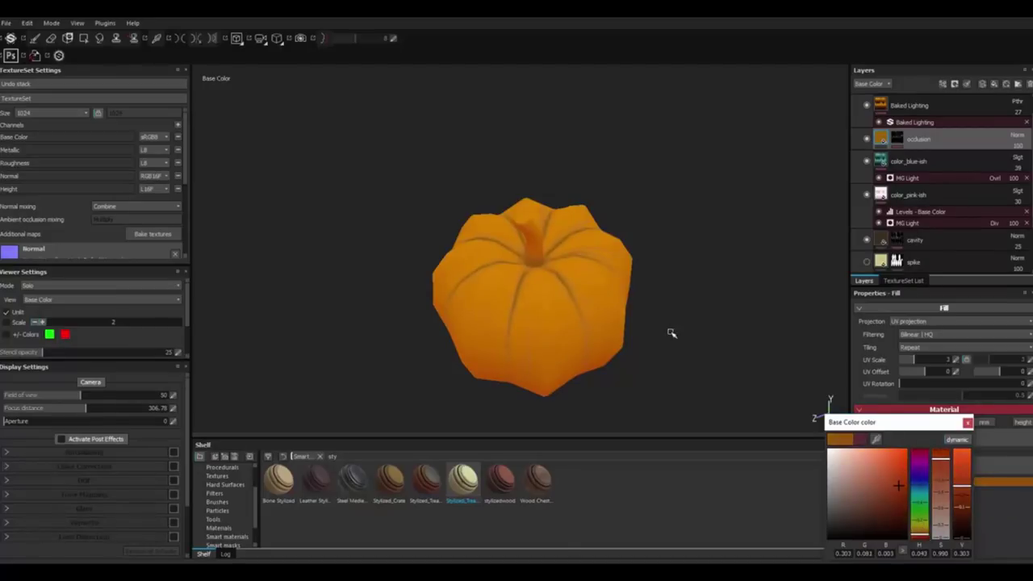
key(m)
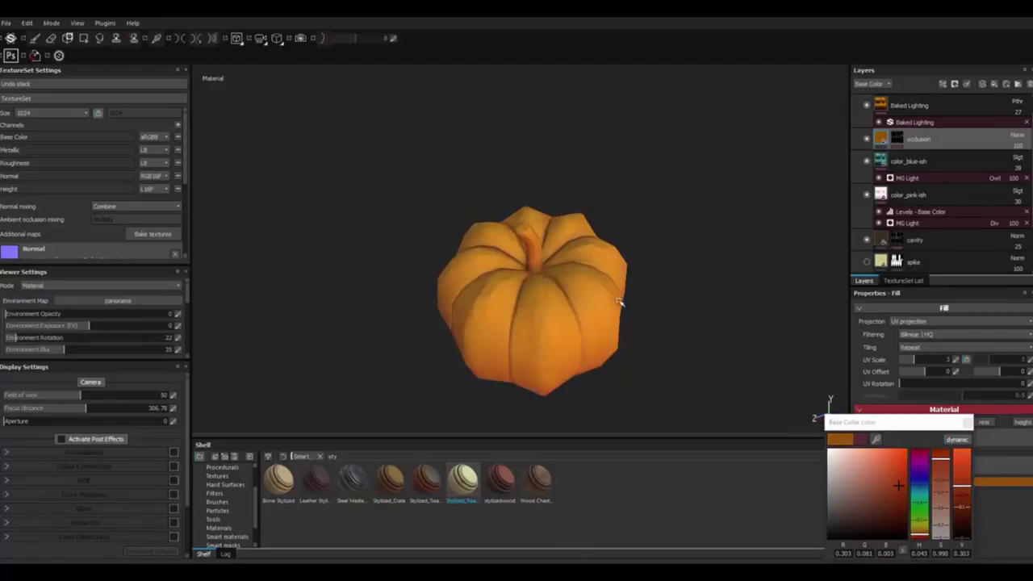
Inspect the pumpkin from above while rotating the environment lighting
alt+drag(618, 302, 638, 306)
key(b)
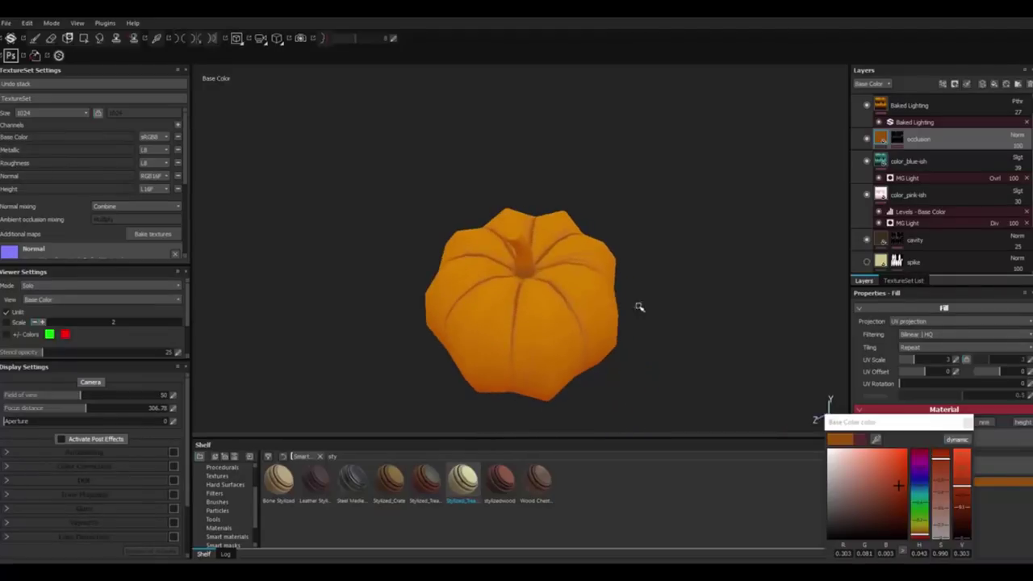
key(m)
shift+right_drag(564, 289, 569, 289)
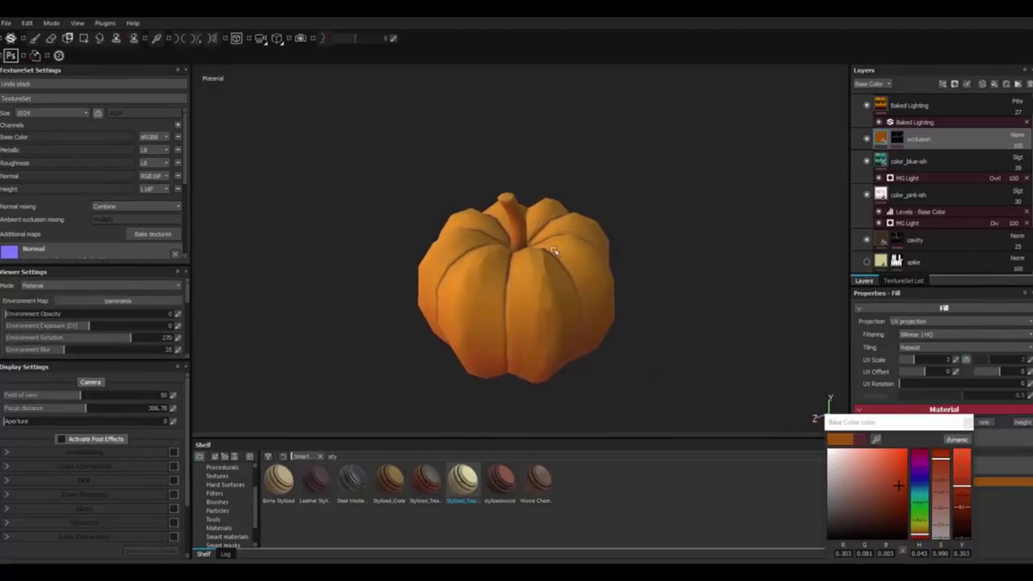
alt+drag(569, 289, 551, 279)
mouse_move(552, 278)
shift+right_down()
mouse_move(586, 300)
mouse_move(560, 298)
shift+right_up()
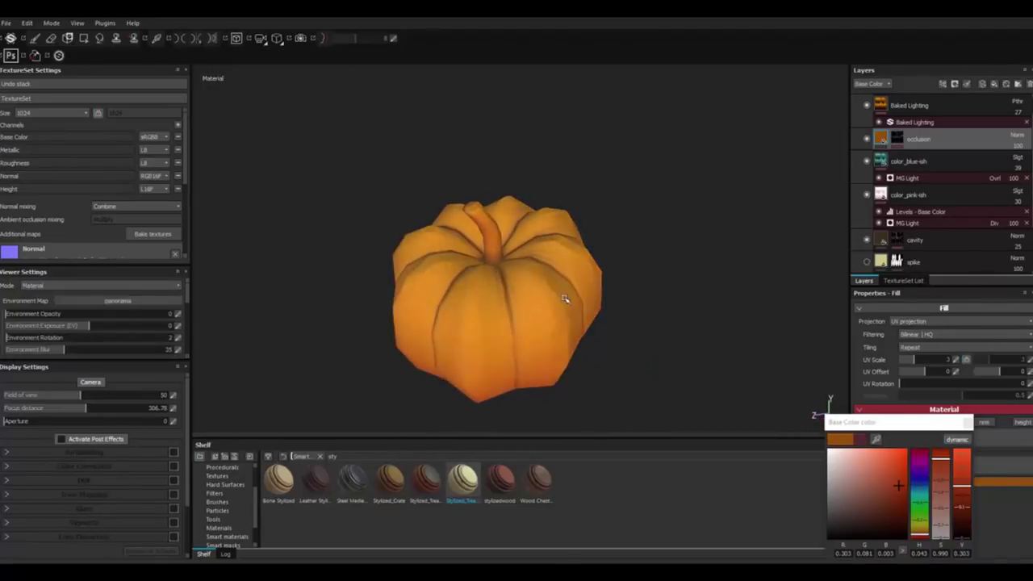
Compare the pumpkin with the Baked Lighting and color_pink-ish layers toggled off and on
scroll(884, 139, up, 1)
click(867, 127)
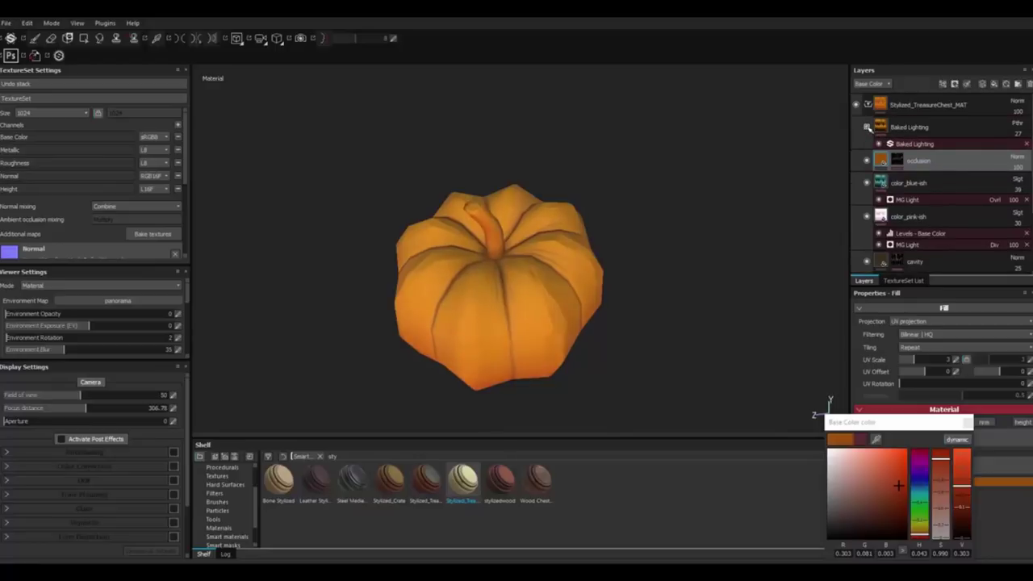
click(867, 183)
click(866, 183)
click(867, 216)
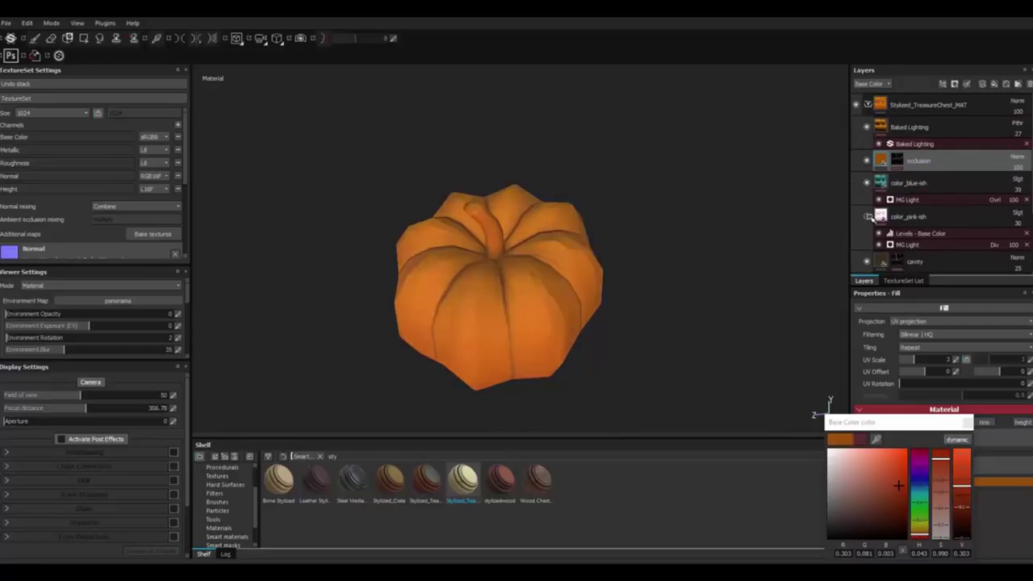
click(868, 216)
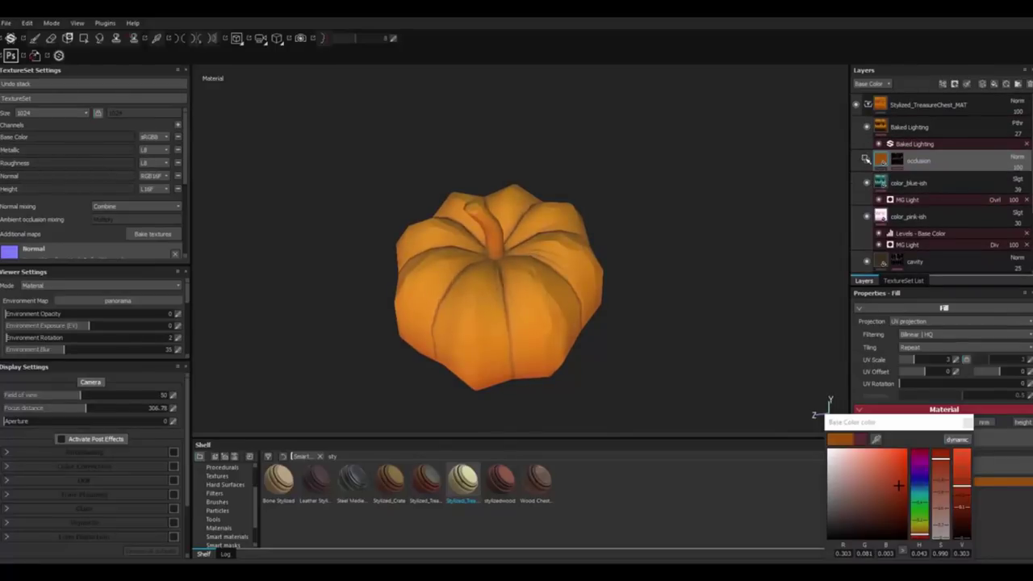
scroll(930, 192, down, 3)
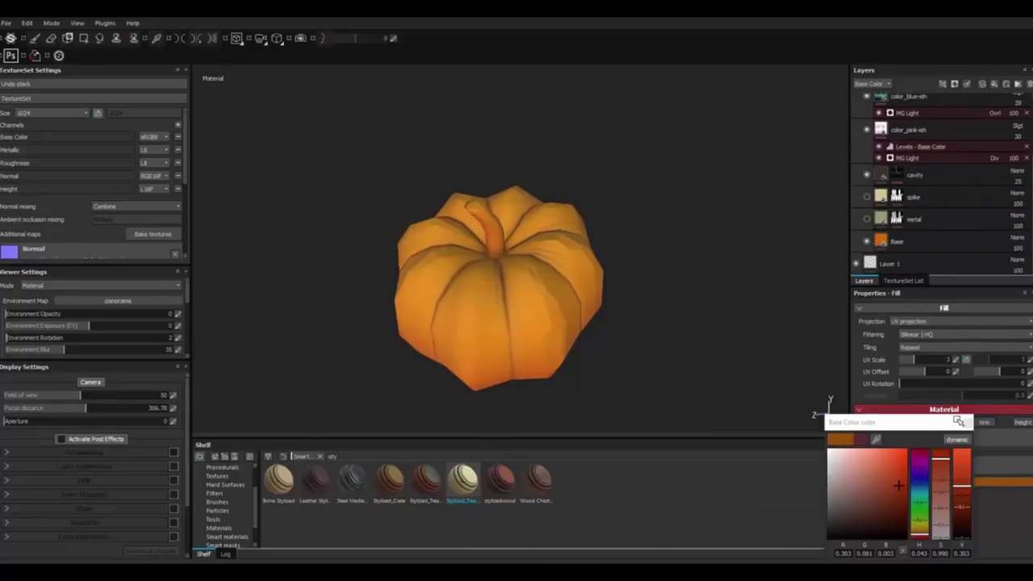
Shift the Base layer's base colour toward a redder orange
click(968, 422)
click(941, 480)
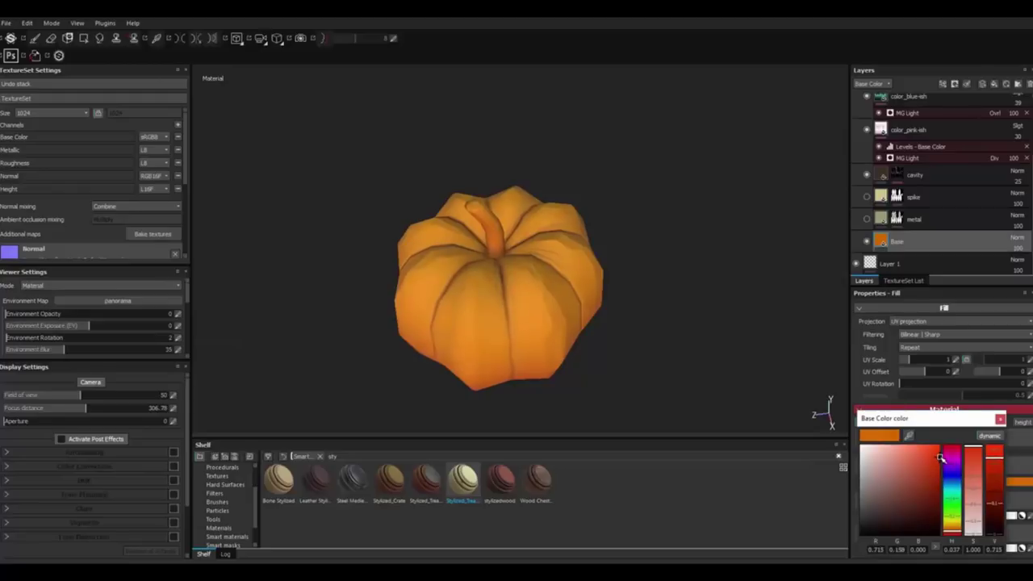
drag(953, 524, 959, 534)
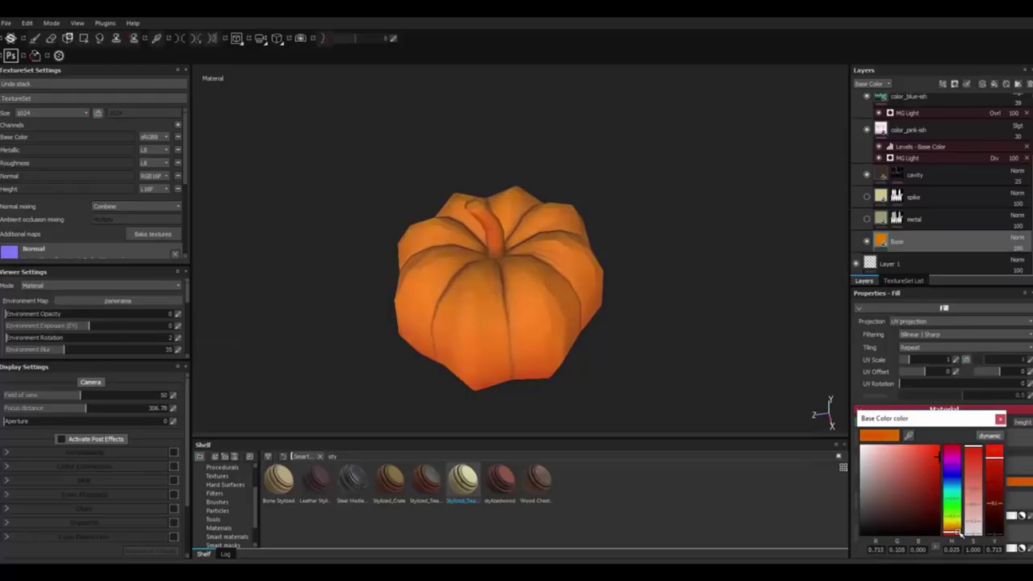
click(1020, 420)
Set the Base copy 1 layer's base colour to olive green
alt+middle_drag(621, 272, 670, 267)
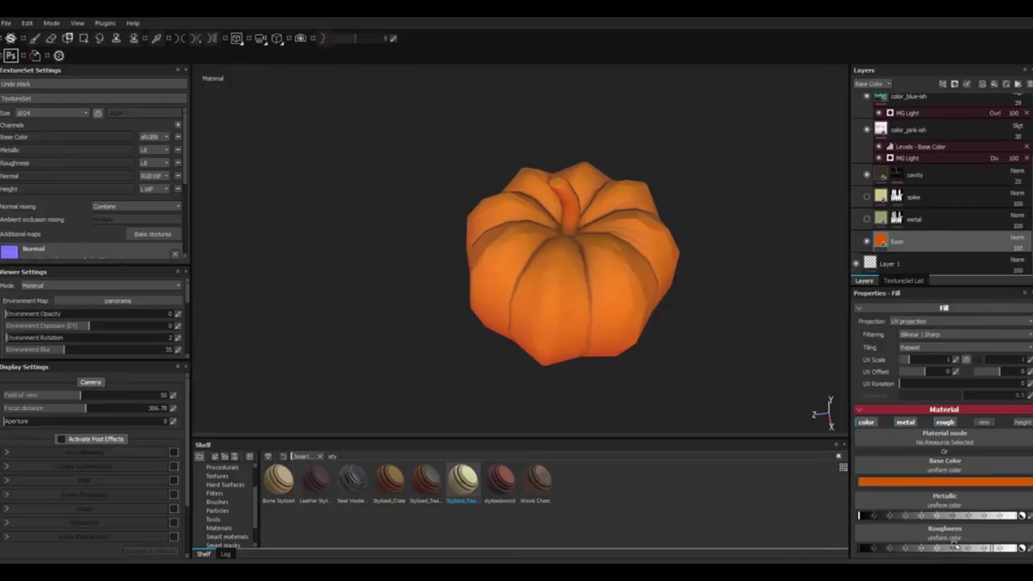
shift+right_drag(638, 276, 595, 275)
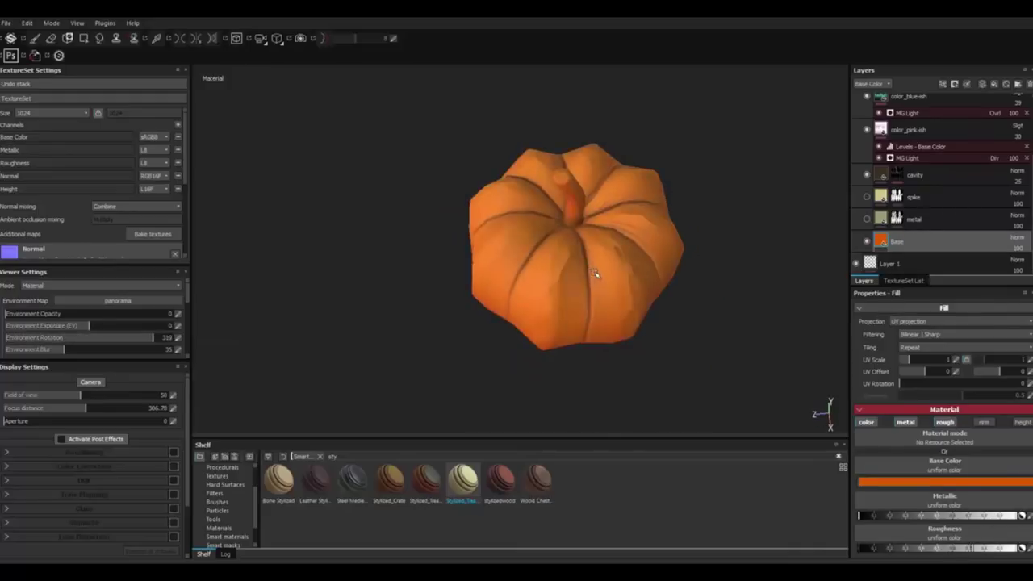
click(906, 478)
mouse_move(928, 521)
mouse_down()
mouse_move(920, 485)
mouse_move(891, 499)
mouse_move(920, 500)
mouse_move(921, 525)
mouse_up()
click(966, 416)
Add a black mask to Base copy 1 and polygon-fill the stem to reveal olive green
right_click(898, 241)
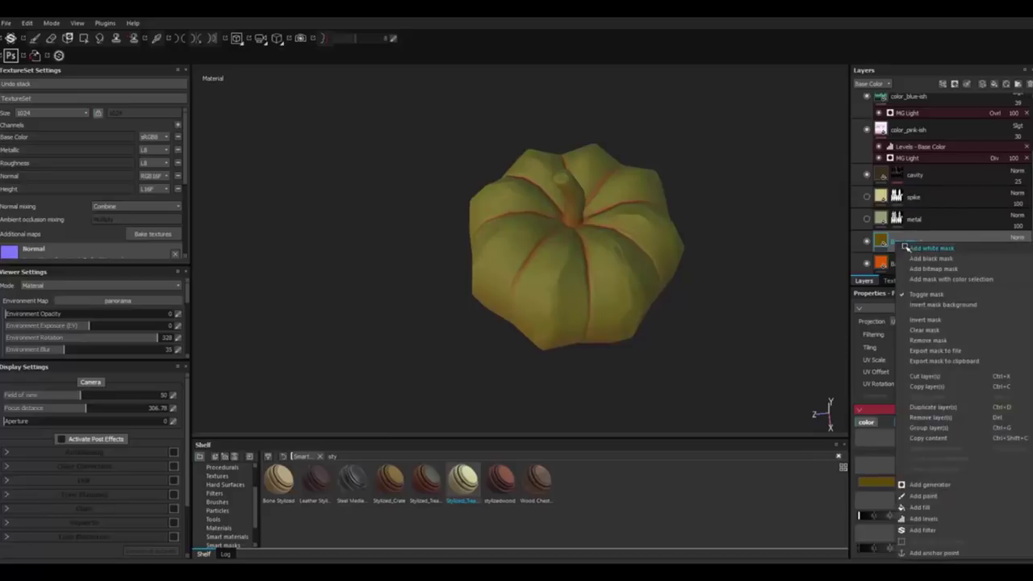
click(920, 244)
scroll(594, 191, up, 2)
key(4)
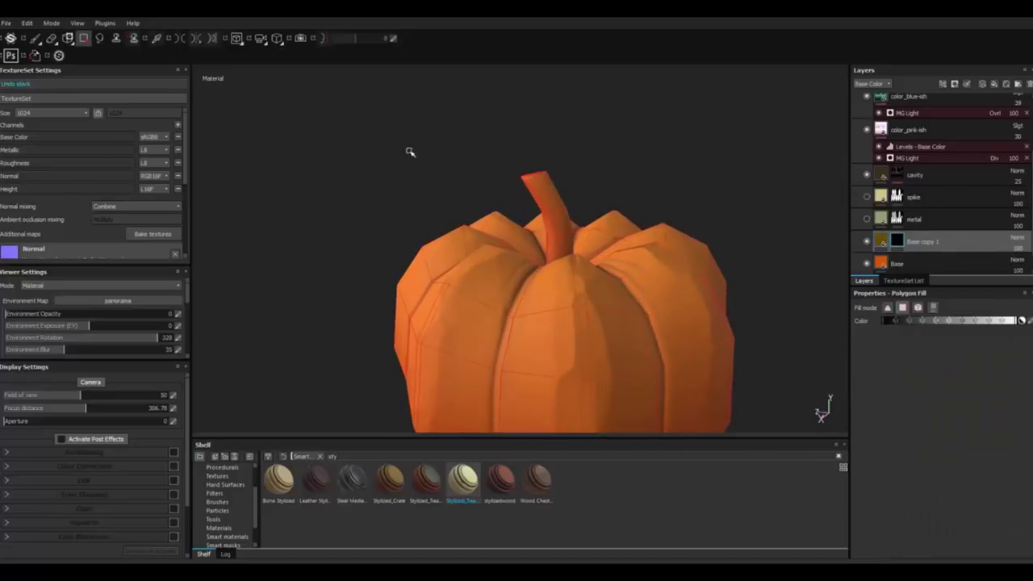
scroll(508, 166, up, 2)
click(587, 166)
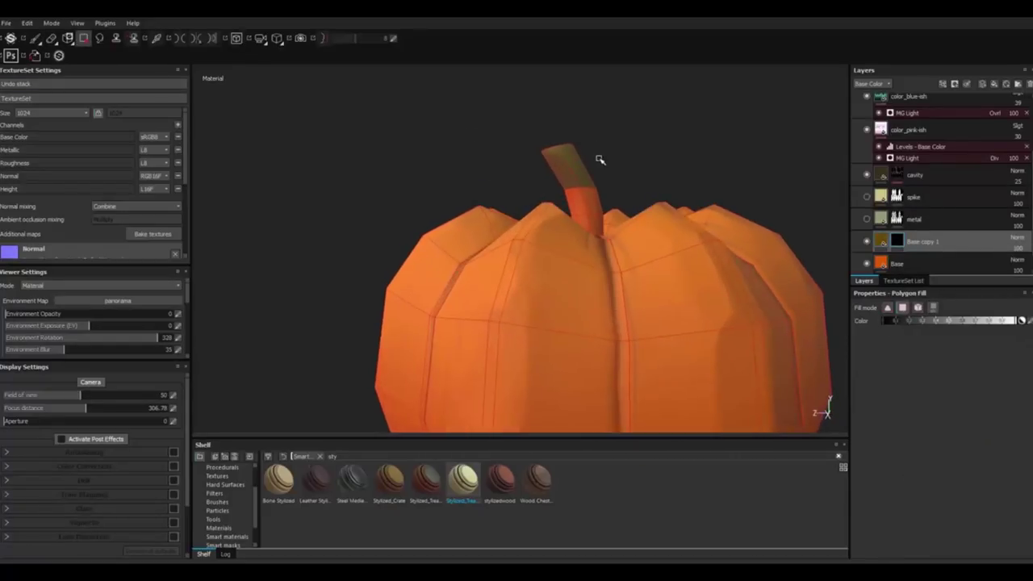
drag(609, 190, 609, 191)
alt+drag(609, 191, 609, 208)
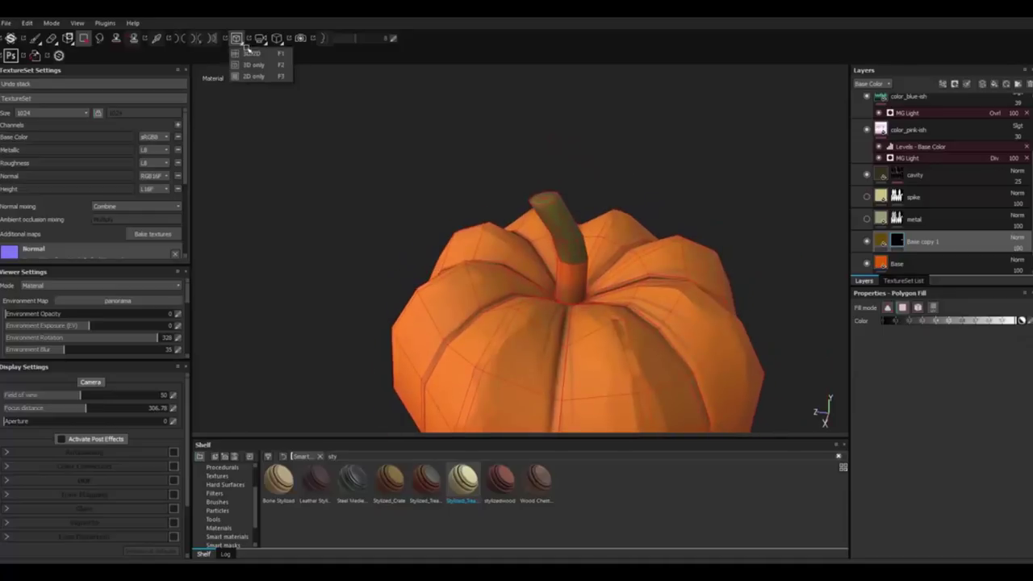
Check the stem mask in the 2D/3D split view, then return to 3D only
click(248, 52)
scroll(726, 258, up, 4)
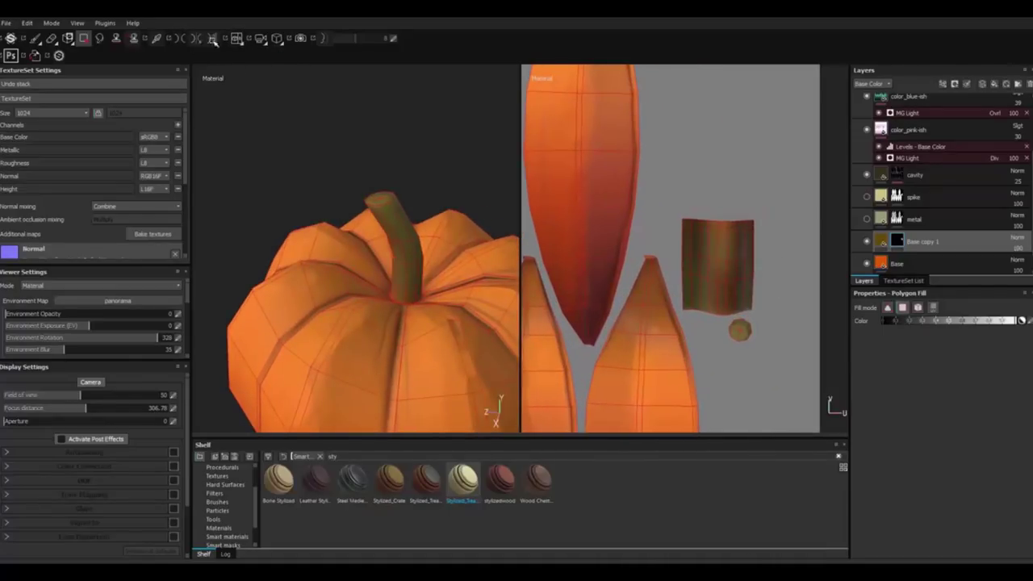
click(253, 65)
Hide the Baked Lighting, color_blue-ish, color_pink-ish and metal layers
key(1)
scroll(420, 183, down, 3)
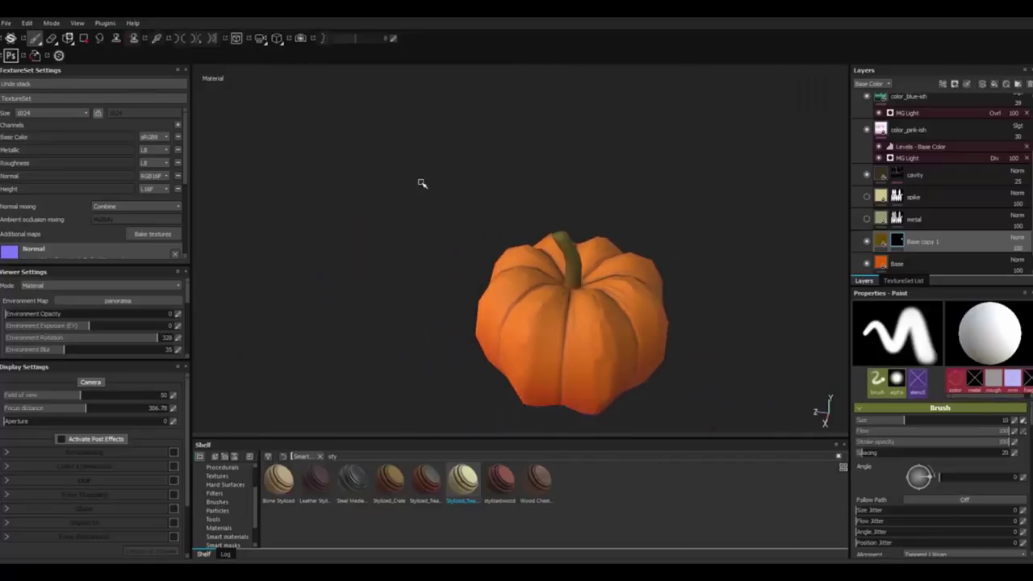
mouse_move(420, 182)
alt+mouse_down()
mouse_move(594, 247)
mouse_move(604, 272)
alt+mouse_up()
scroll(922, 184, up, 3)
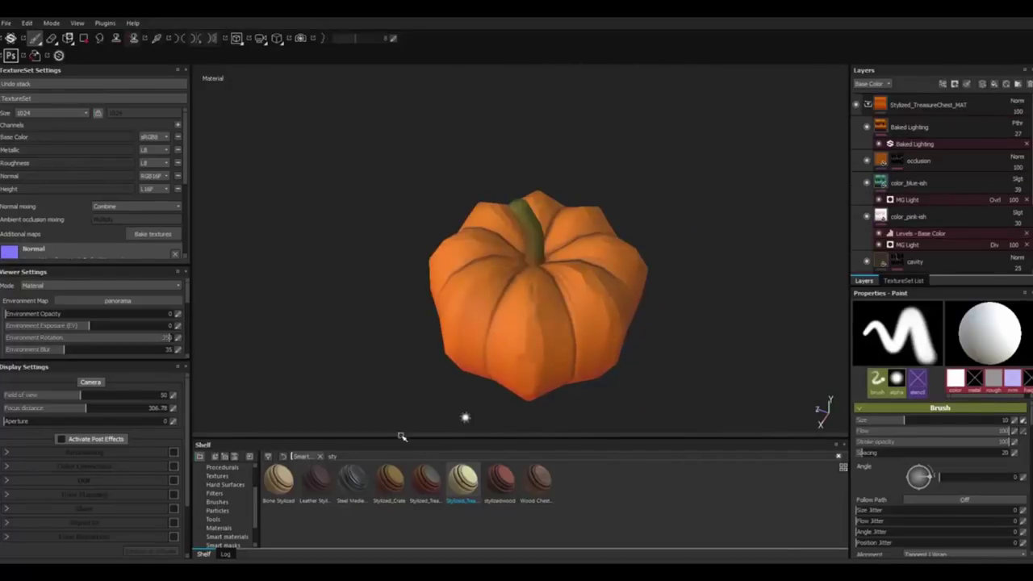
click(866, 105)
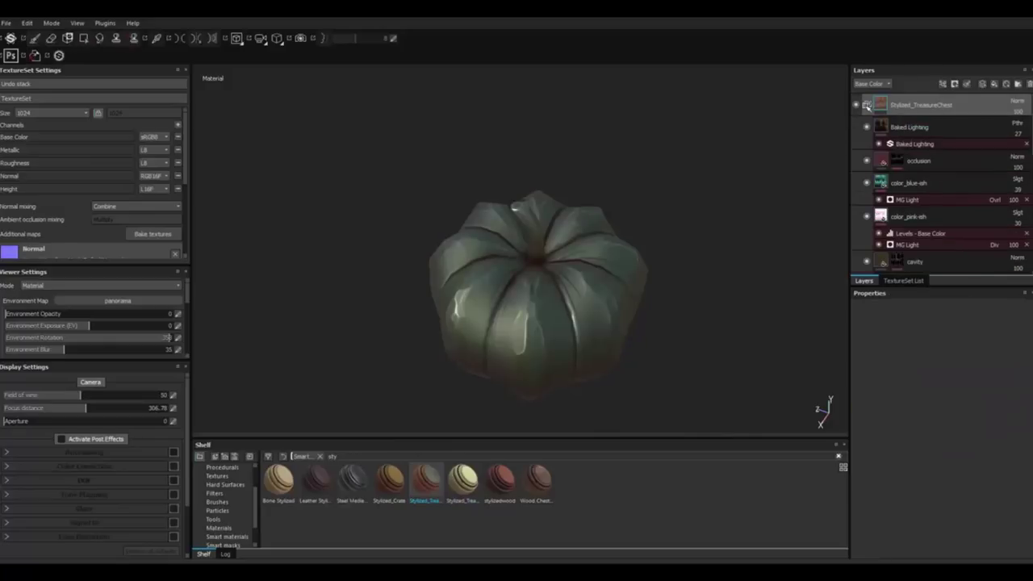
click(866, 127)
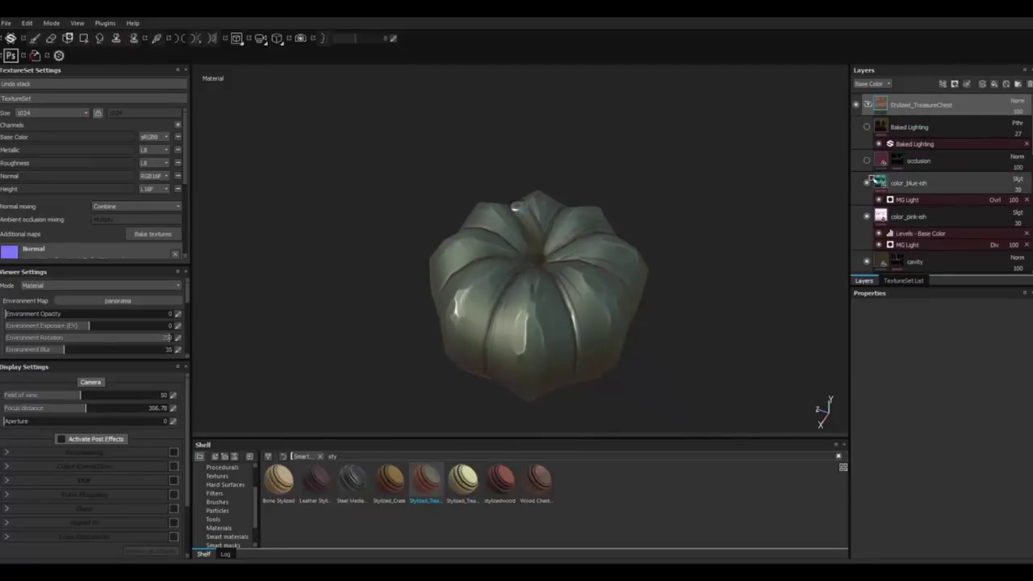
click(868, 181)
scroll(871, 179, down, 2)
click(868, 152)
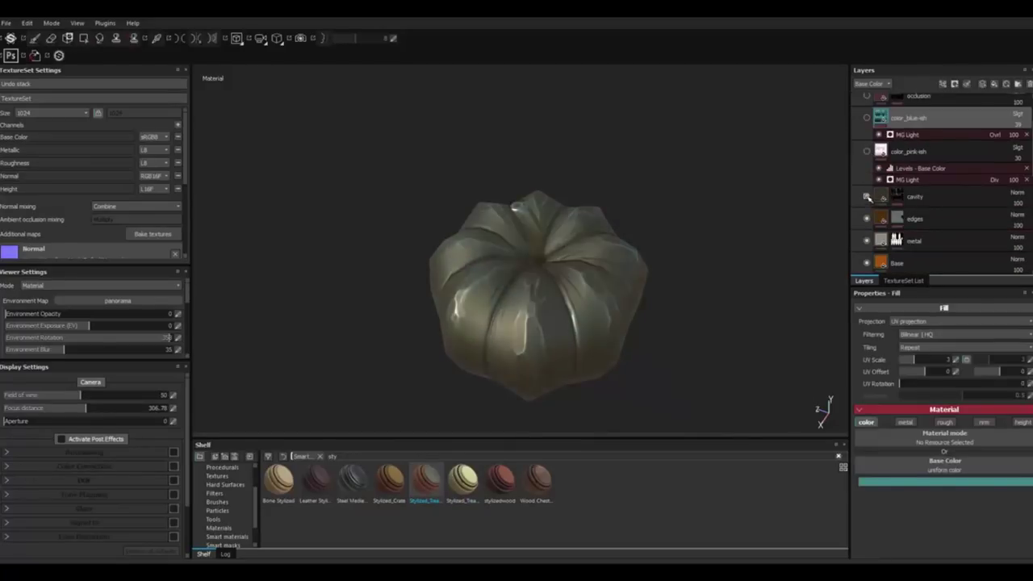
click(867, 242)
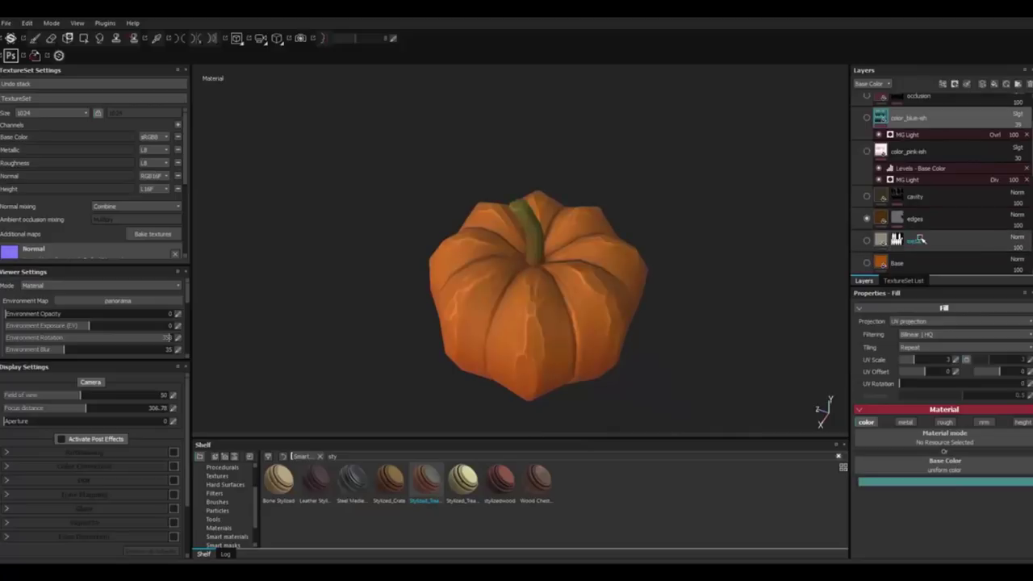
Lower the edges layer's opacity to about 30 and inspect the pumpkin in base colour view
click(905, 224)
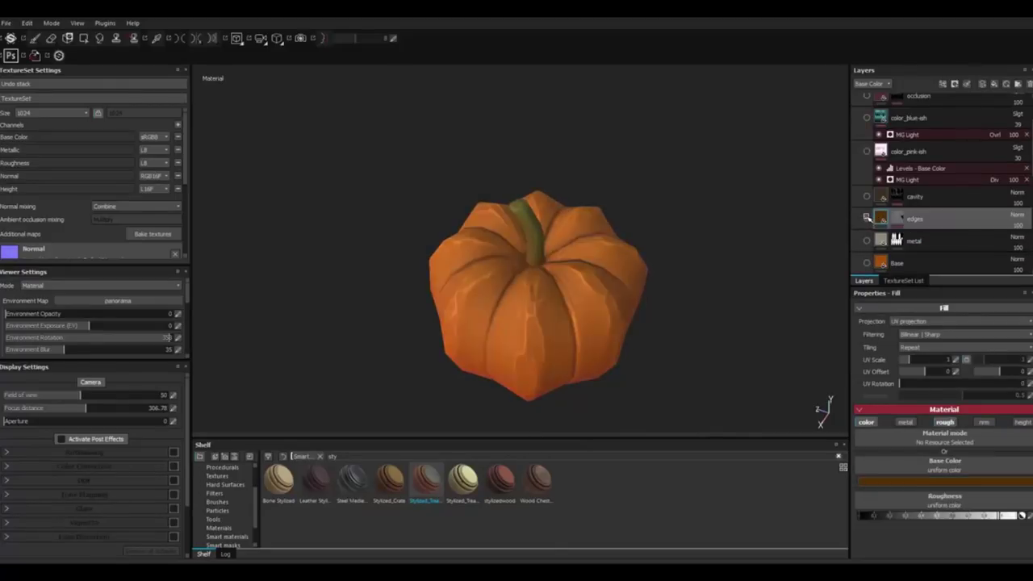
drag(1021, 229, 1003, 238)
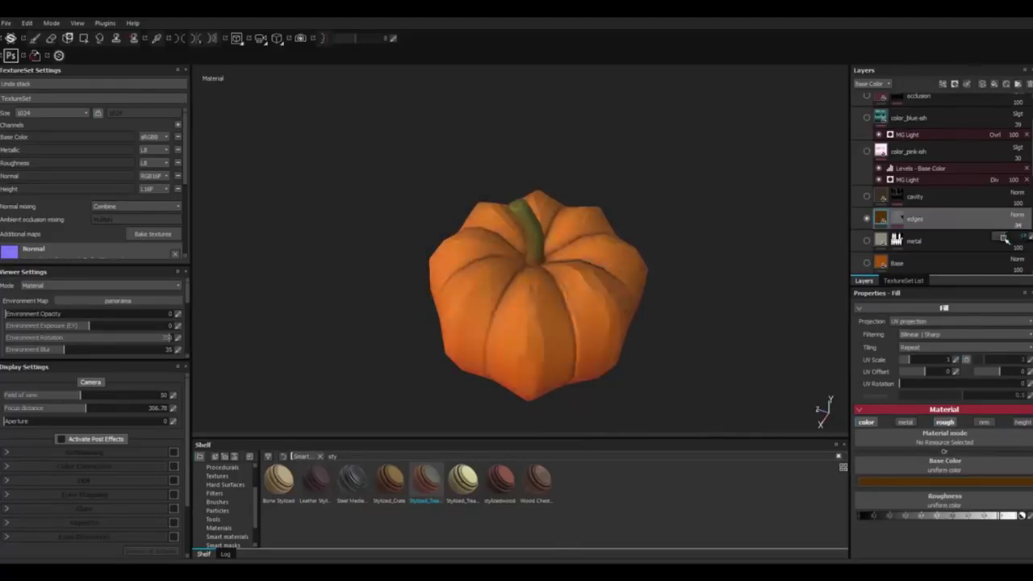
alt+drag(550, 267, 676, 258)
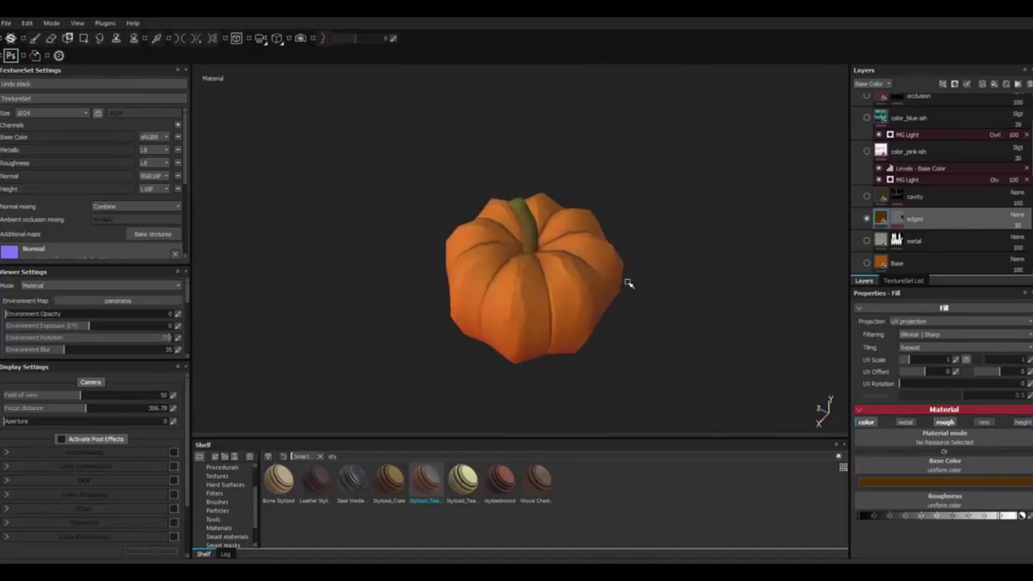
alt+drag(627, 283, 552, 259)
scroll(928, 177, up, 2)
scroll(888, 129, up, 1)
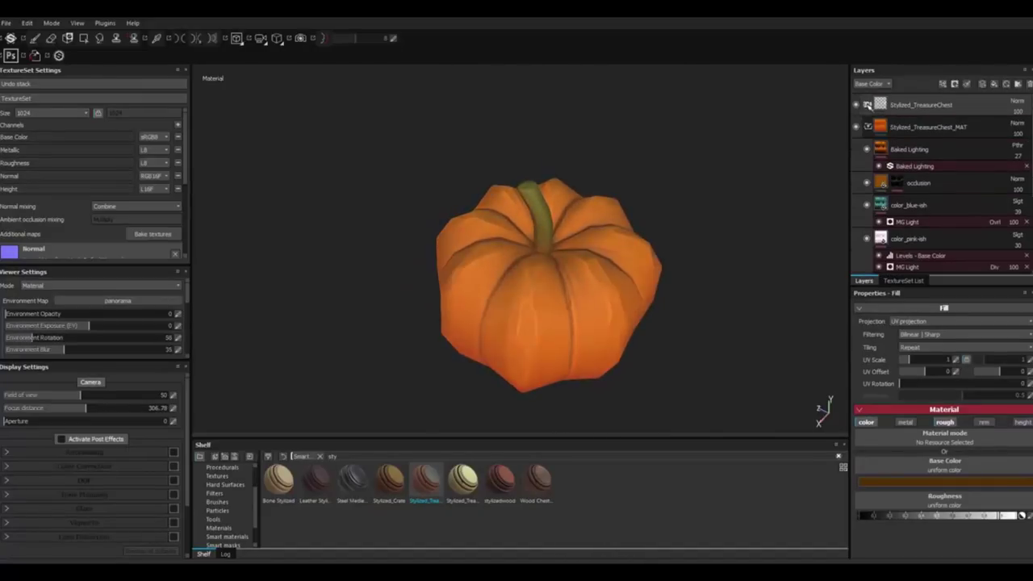
key(c)
alt+drag(618, 211, 510, 237)
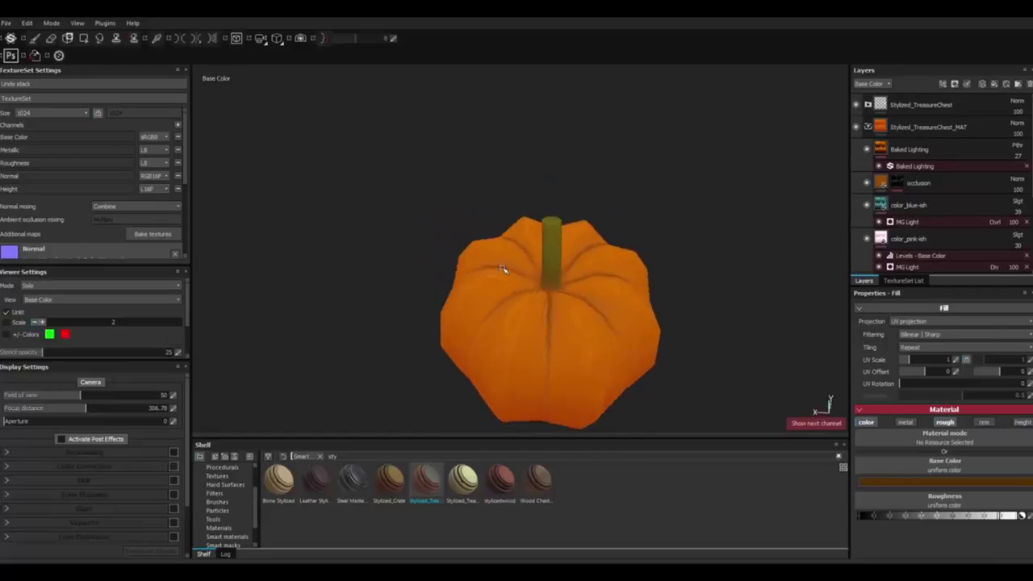
Raise the grunge fill layer's Levels upper value to 0.68
key(m)
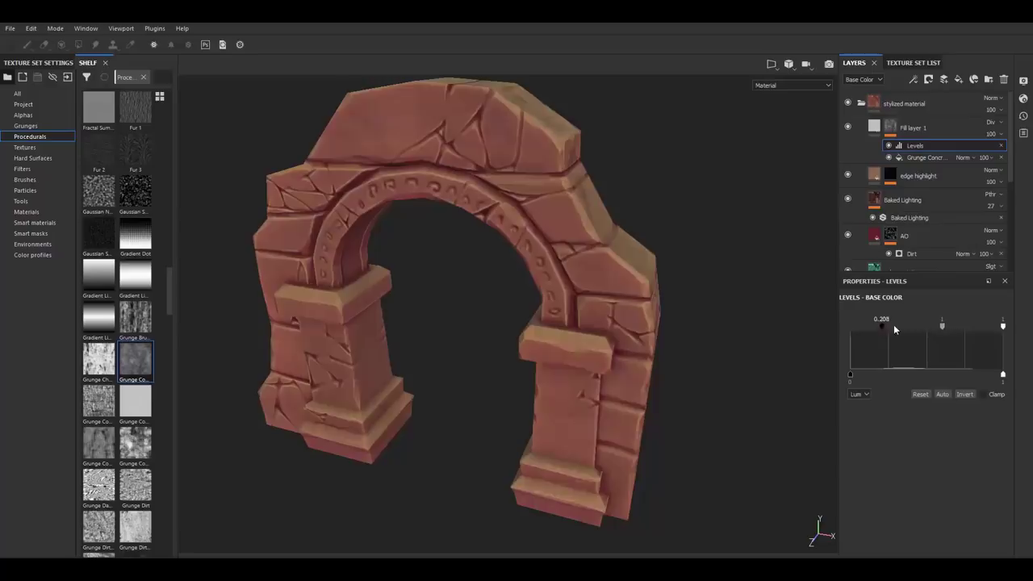
drag(950, 324, 954, 324)
mouse_move(762, 323)
alt+mouse_down()
mouse_move(576, 247)
mouse_move(589, 296)
mouse_move(629, 258)
mouse_move(694, 306)
alt+mouse_up()
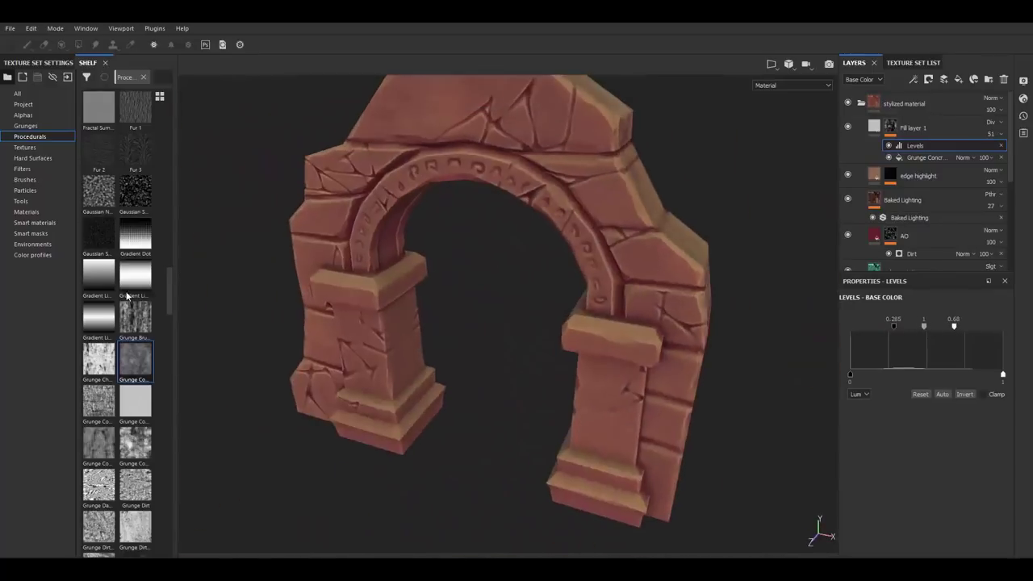
Swap the fill layer's mask grunge to Grunge Galvanic
scroll(105, 190, down, 5)
scroll(106, 190, down, 3)
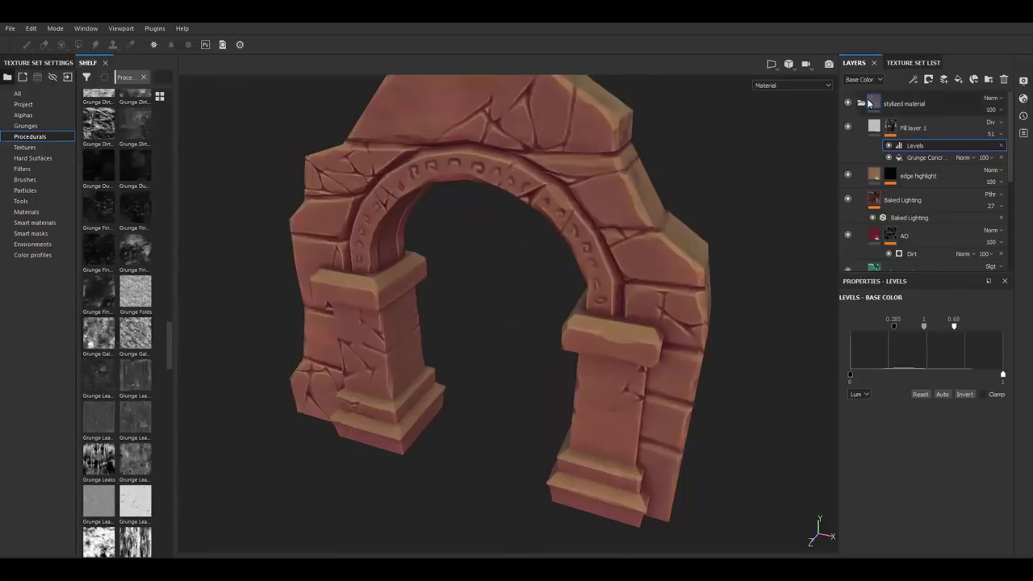
click(926, 158)
drag(98, 333, 879, 426)
mouse_move(614, 306)
alt+mouse_down()
mouse_move(583, 286)
mouse_move(577, 238)
alt+mouse_up()
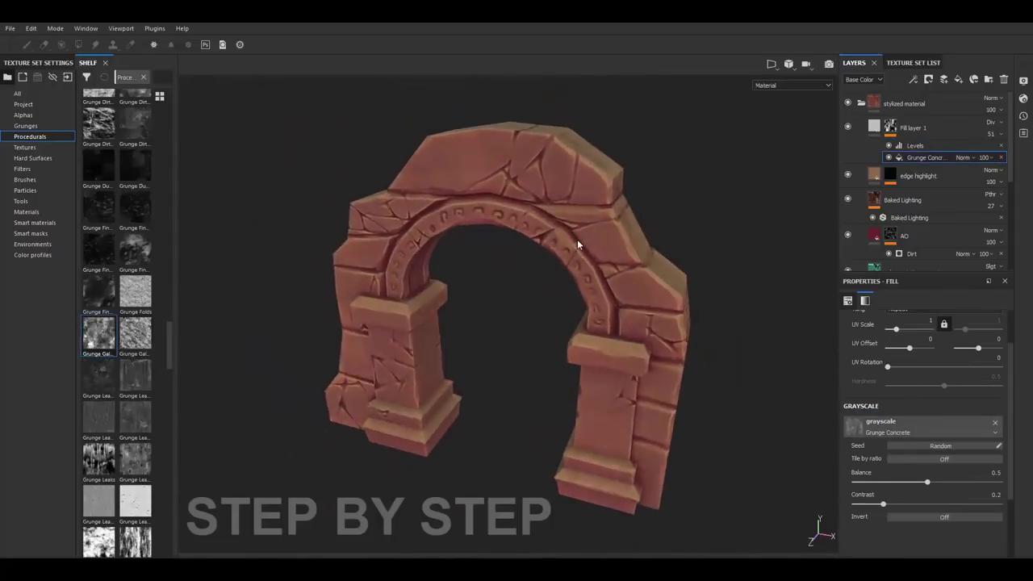
Add a Mask Editor generator to the edges layer's mask
click(927, 129)
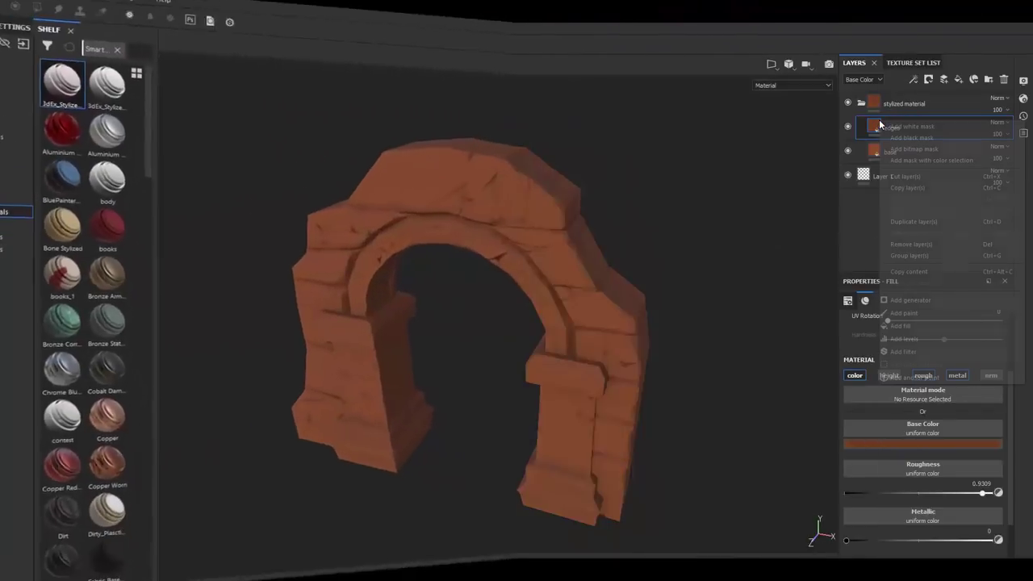
click(924, 317)
click(920, 317)
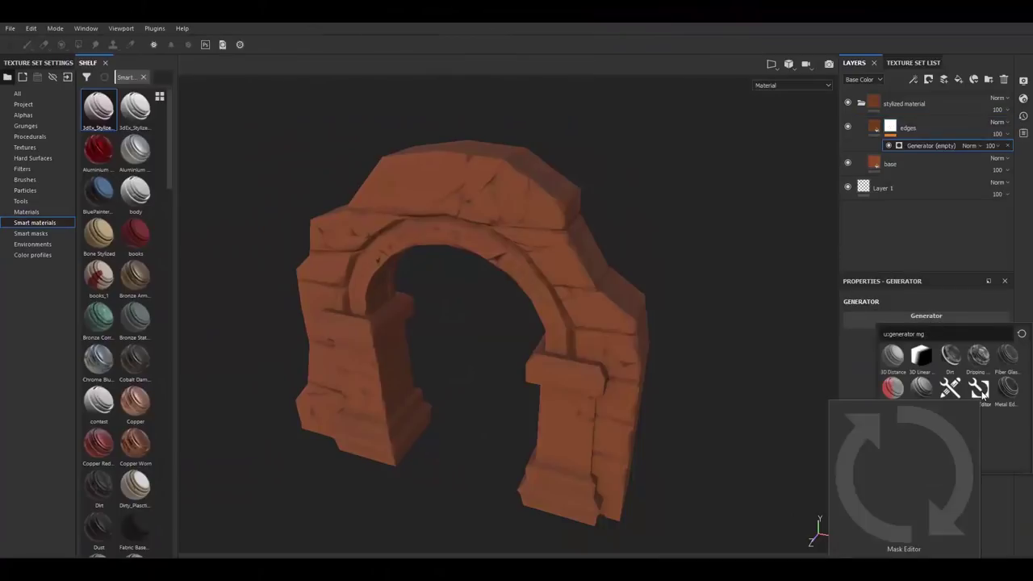